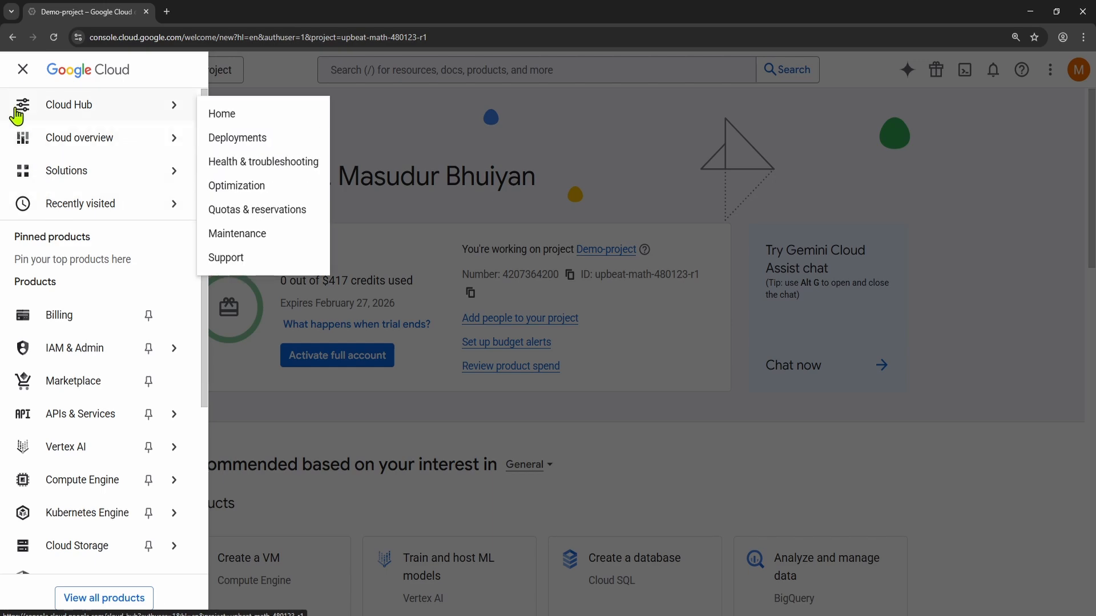
Step: Open the IAM permissions page for Demo-project under IAM & Admin and check which account is signed in
{"action": "left_click", "coordinate": [256, 64]}
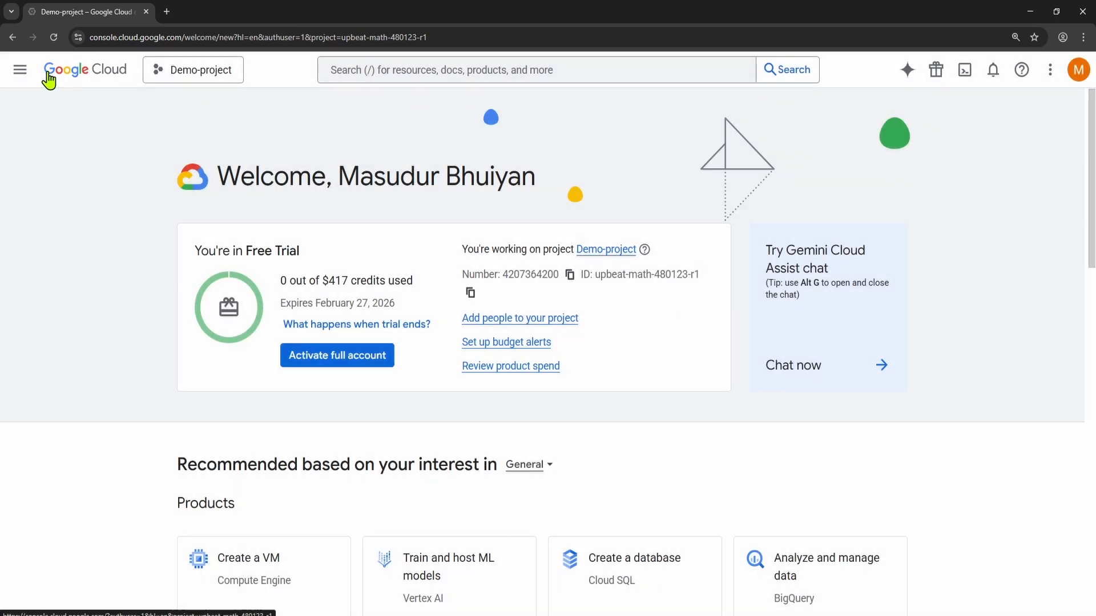
{"action": "left_click", "coordinate": [23, 71]}
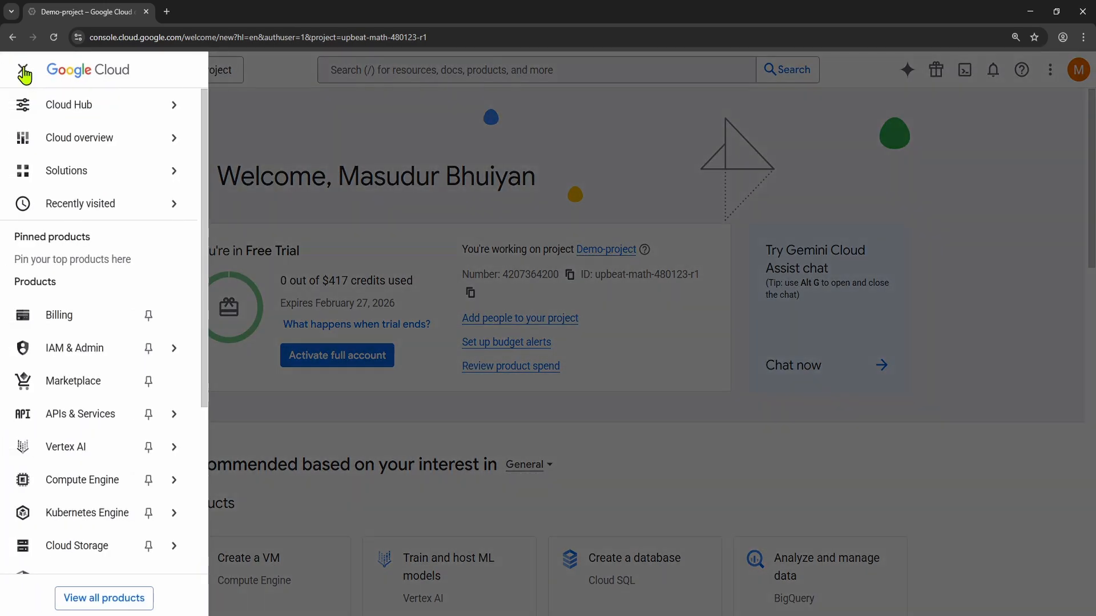
{"action": "mouse_move", "coordinate": [75, 355]}
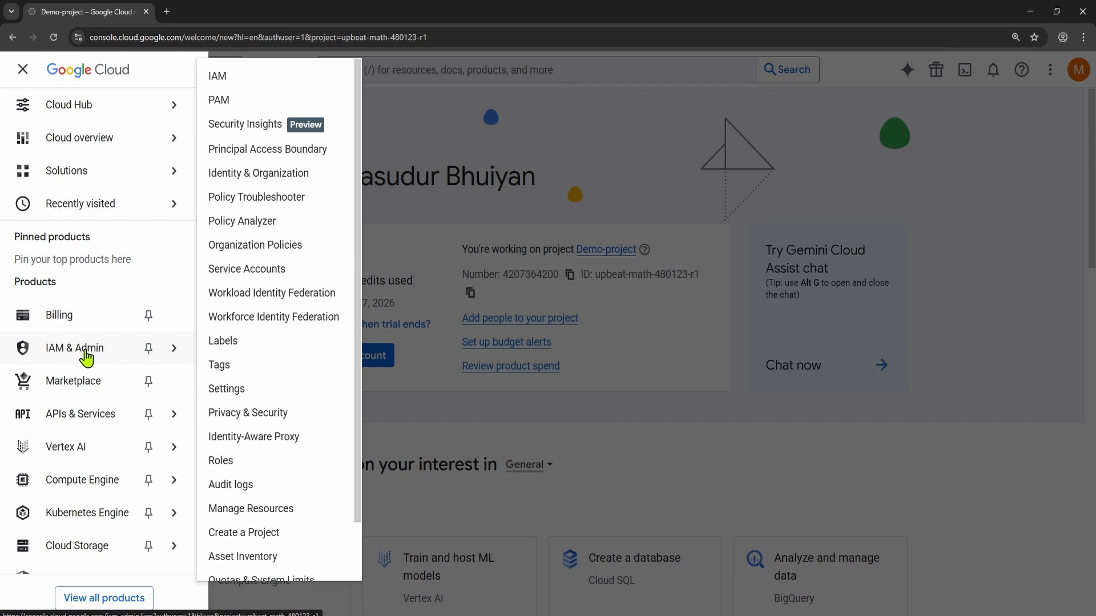
{"action": "left_click", "coordinate": [86, 352]}
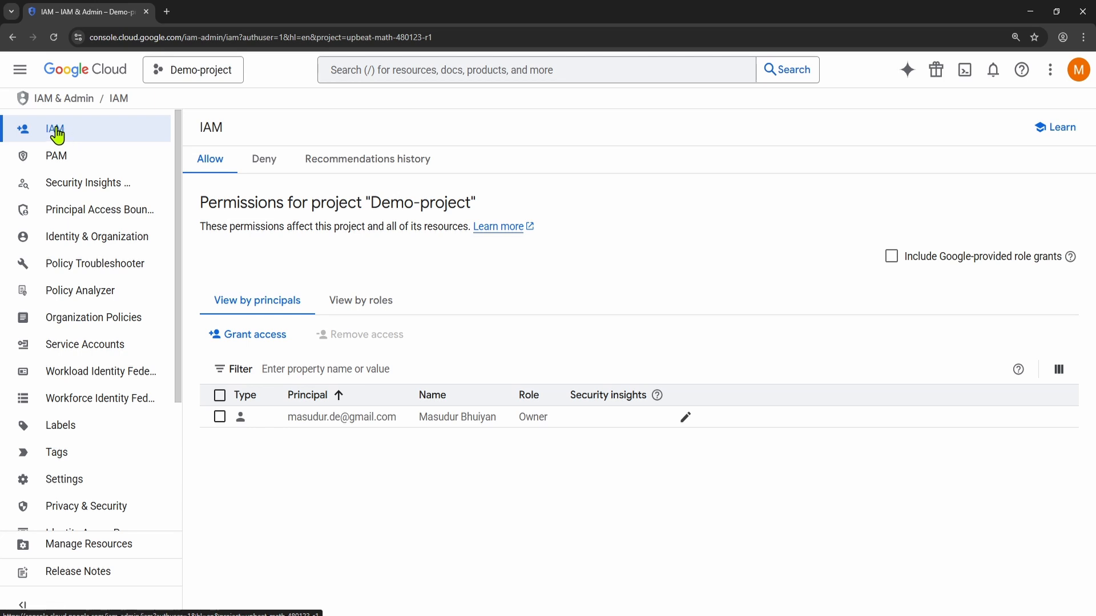
{"action": "left_click", "coordinate": [59, 131]}
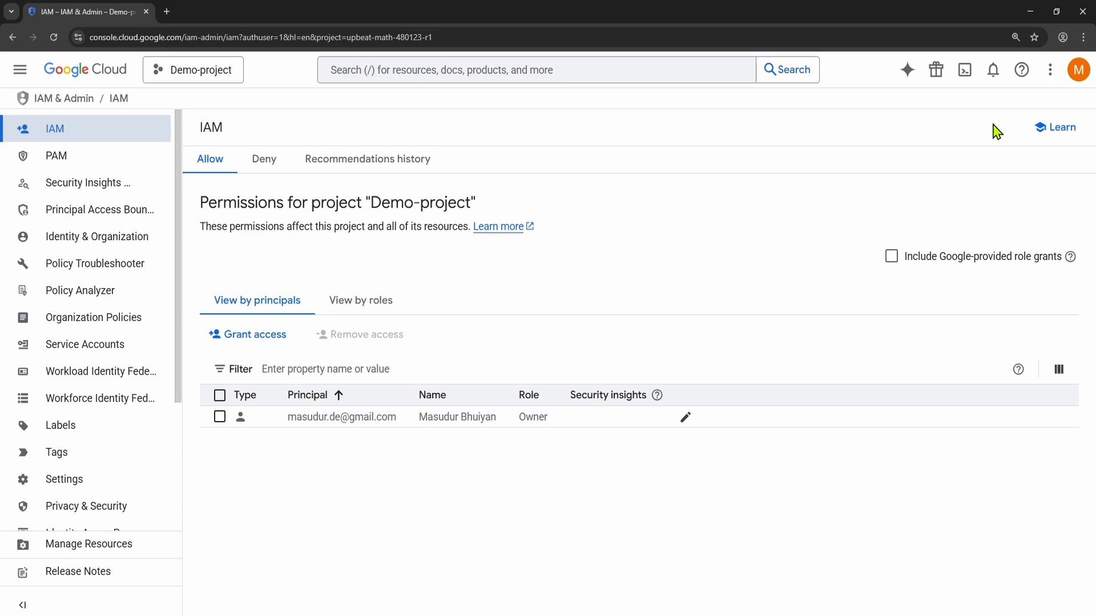
{"action": "left_click", "coordinate": [1078, 70]}
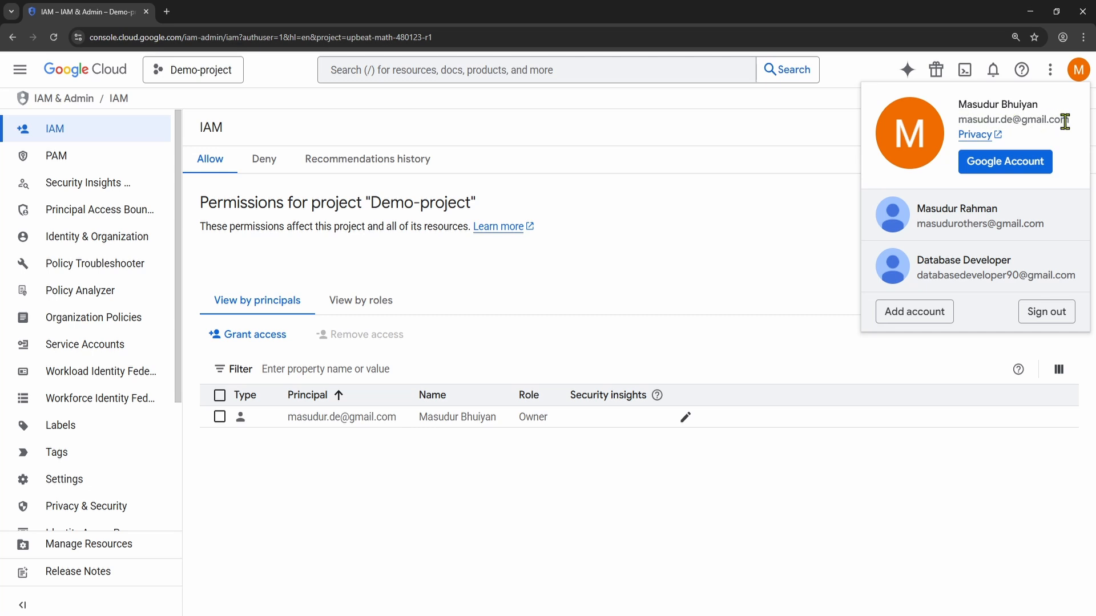
{"action": "left_click", "coordinate": [716, 231]}
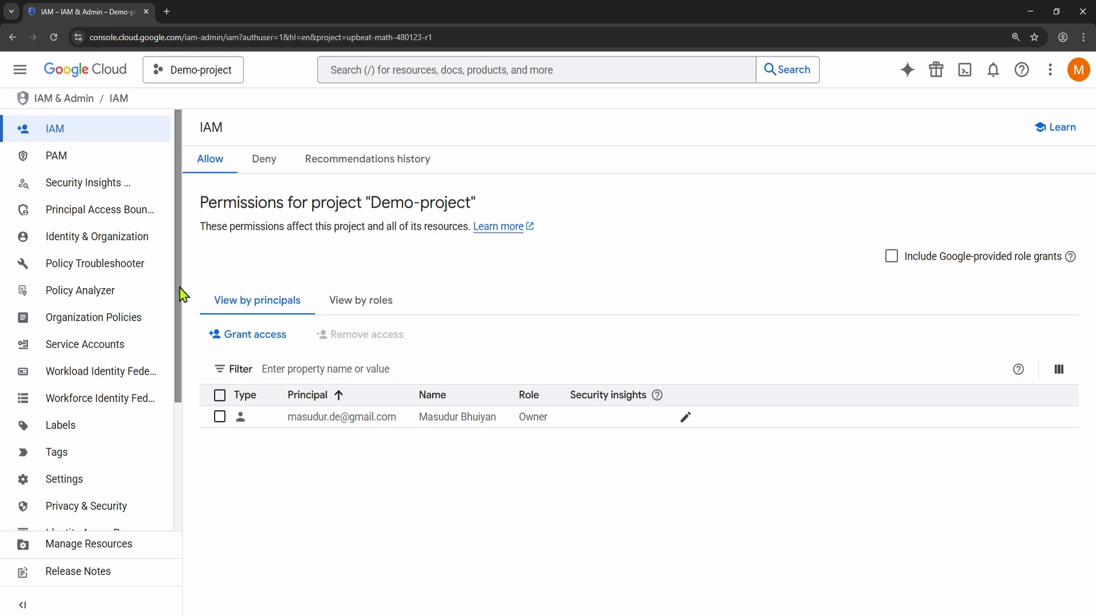
Step: Open the Roles page of IAM & Admin and look through the project's available roles
{"action": "left_click_drag", "start_coordinate": [178, 293], "coordinate": [181, 430]}
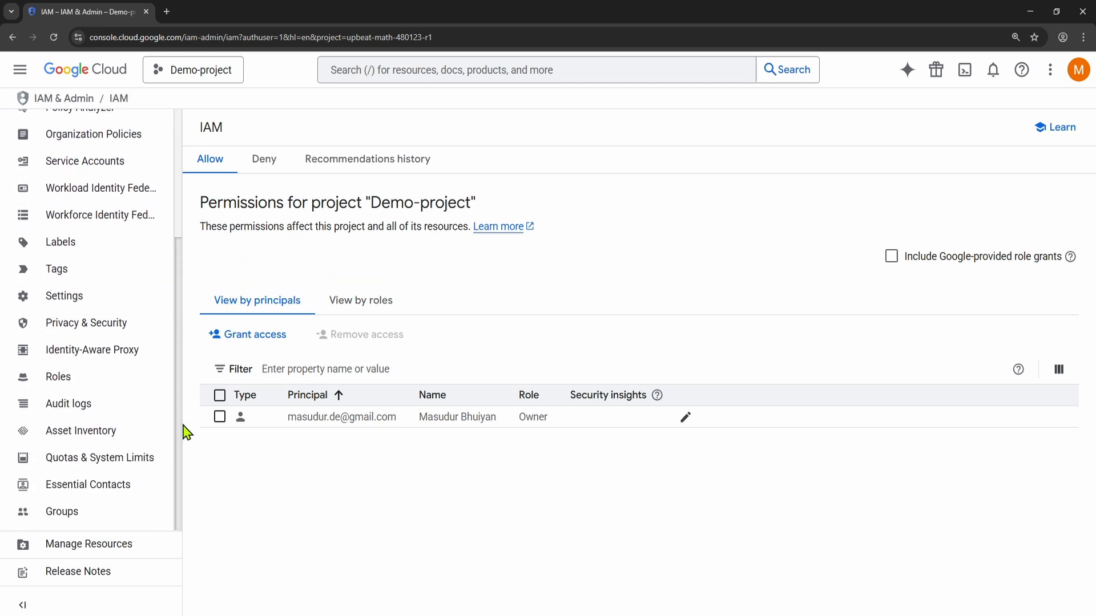
{"action": "left_click", "coordinate": [60, 381]}
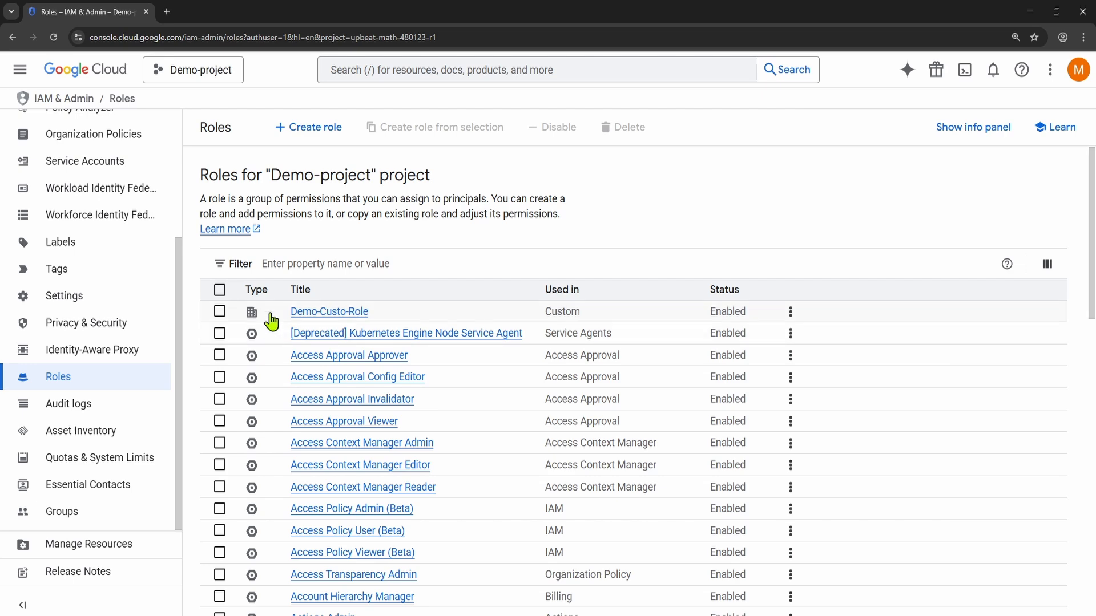
{"action": "scroll", "coordinate": [286, 423], "scroll_direction": "down", "scroll_amount": 12}
{"action": "scroll", "coordinate": [285, 422], "scroll_direction": "up", "scroll_amount": 12}
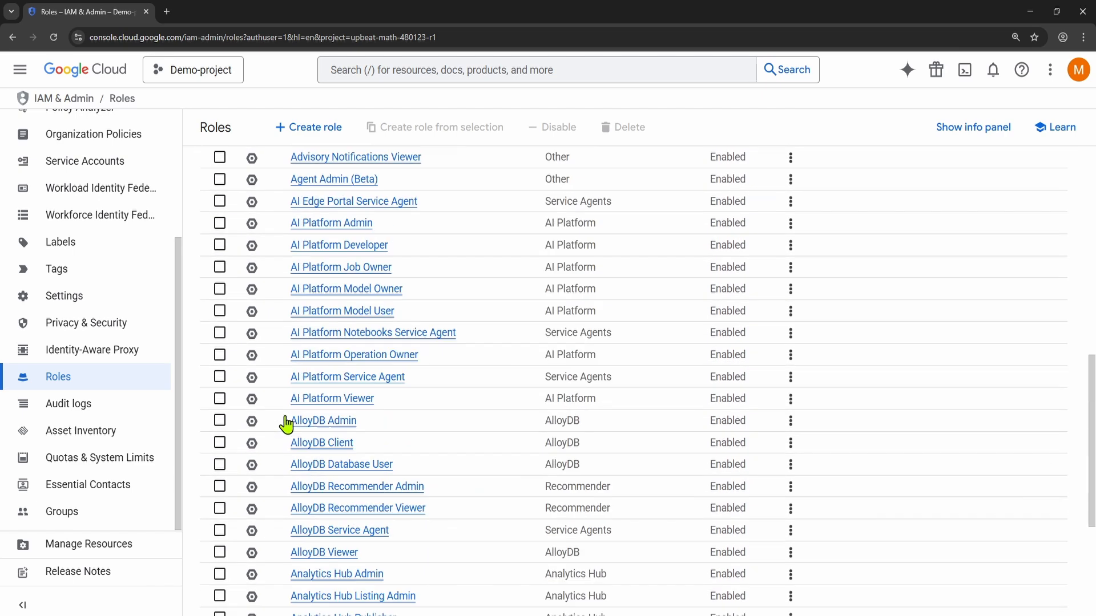
Step: Filter the roles list with the property Used in set to Project
{"action": "left_click", "coordinate": [276, 263]}
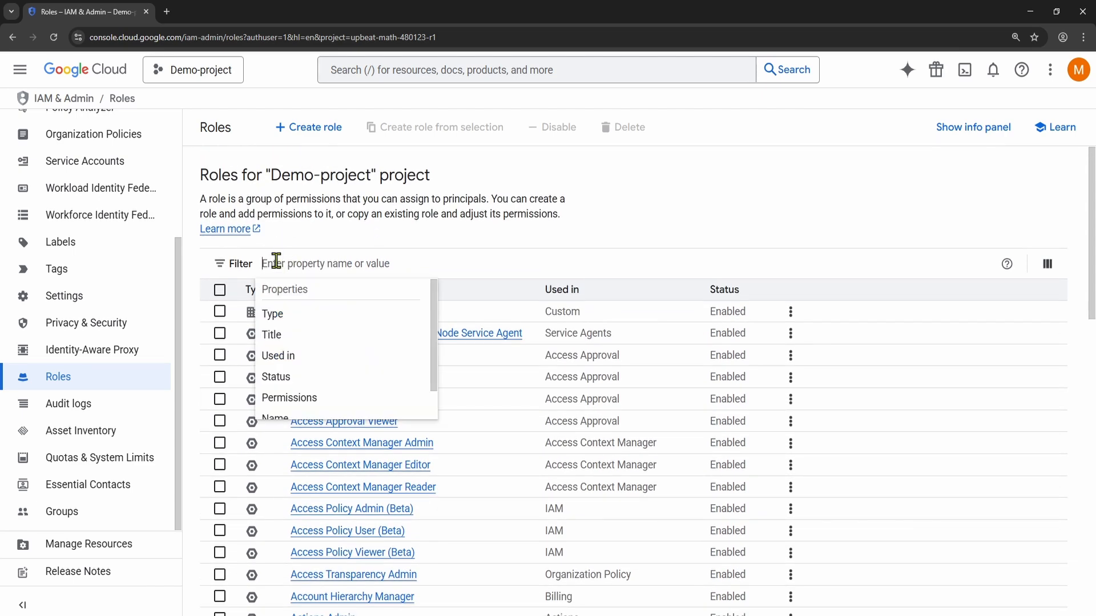
{"action": "left_click", "coordinate": [288, 357]}
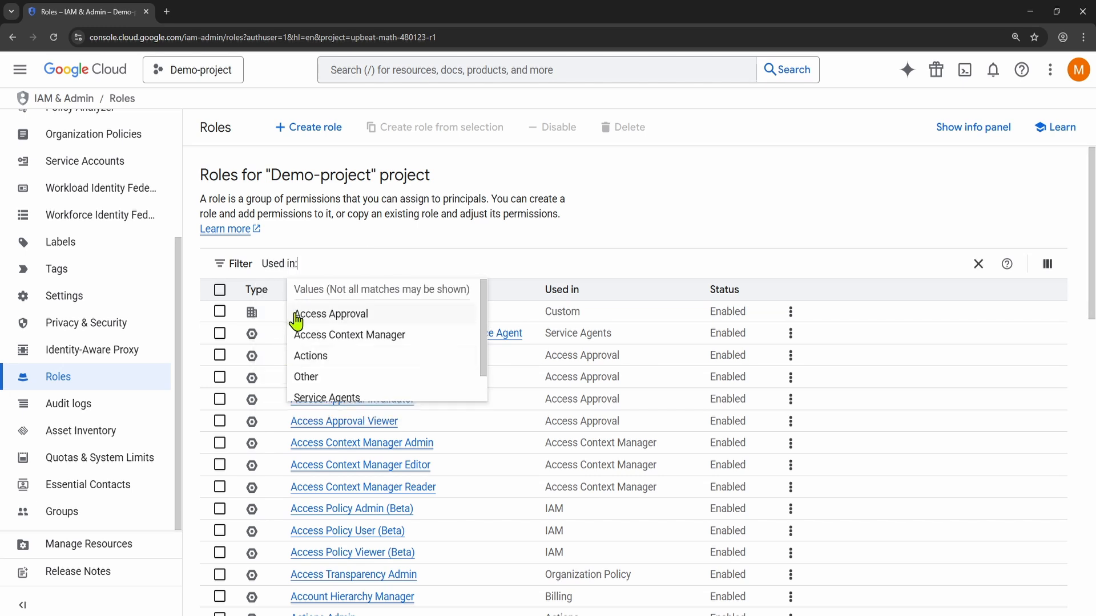
{"action": "type", "text": "project"}
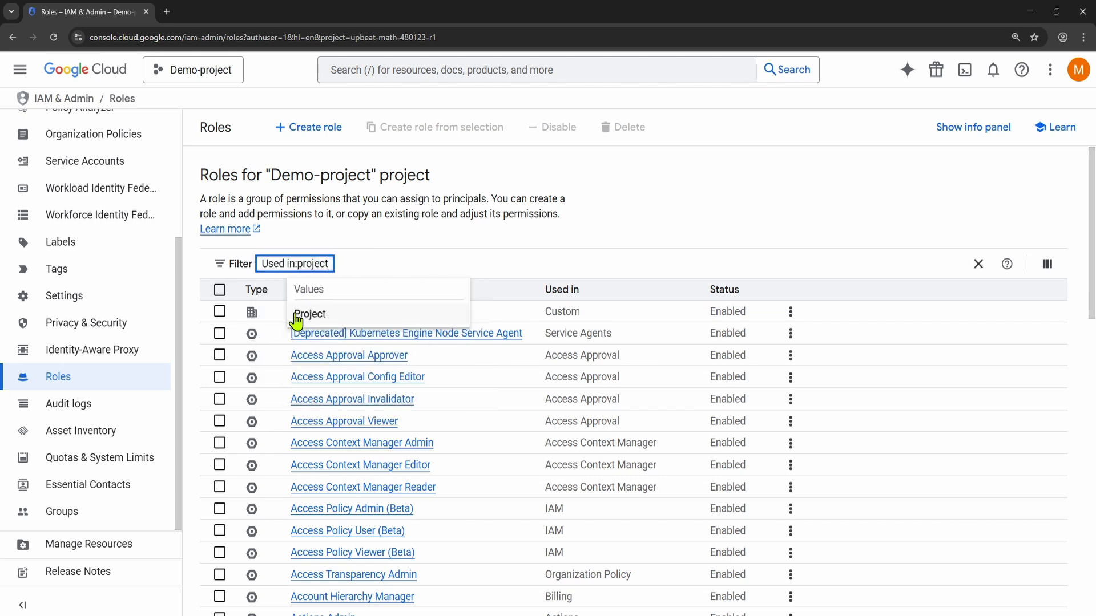
{"action": "left_click", "coordinate": [320, 315]}
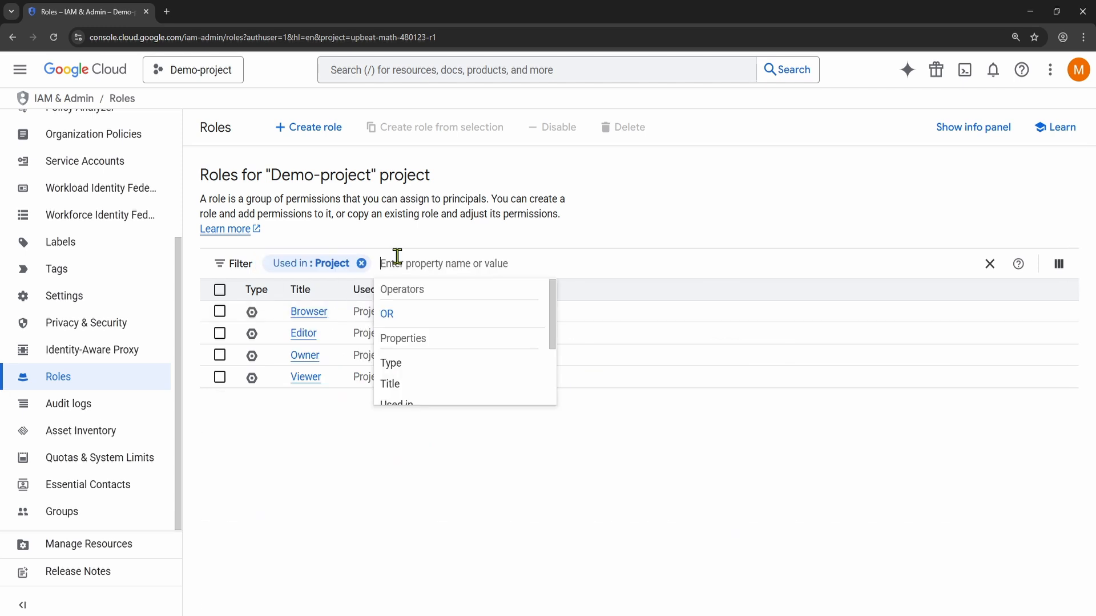
{"action": "left_click", "coordinate": [372, 519]}
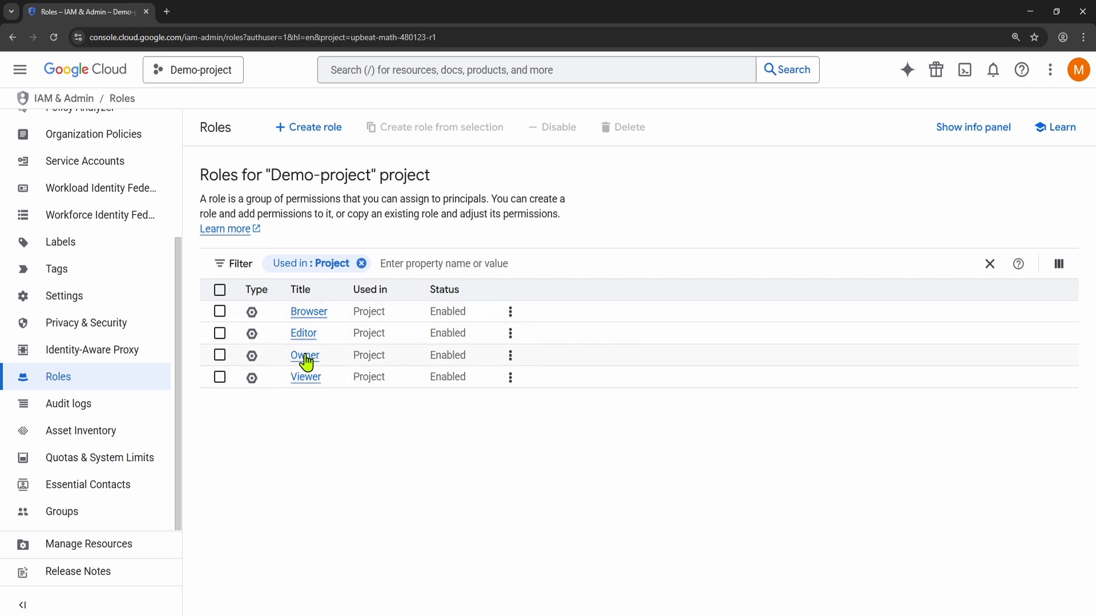
Step: Examine the descriptions and assigned permissions of the Owner, Editor, Viewer and Browser roles in turn
{"action": "left_click", "coordinate": [252, 358]}
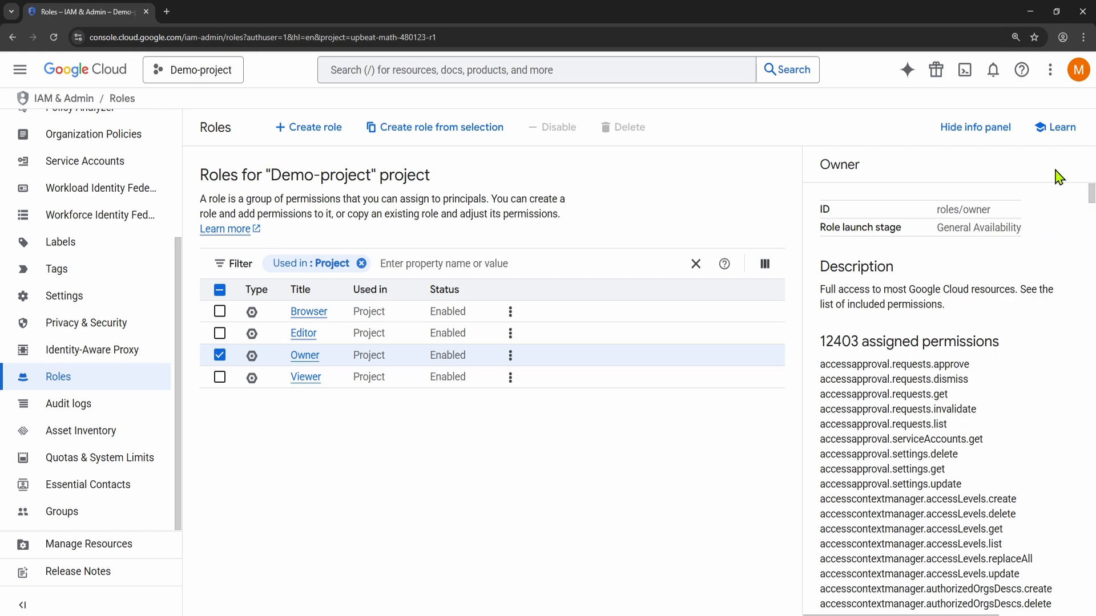
{"action": "left_click_drag", "start_coordinate": [1090, 196], "coordinate": [1071, 183]}
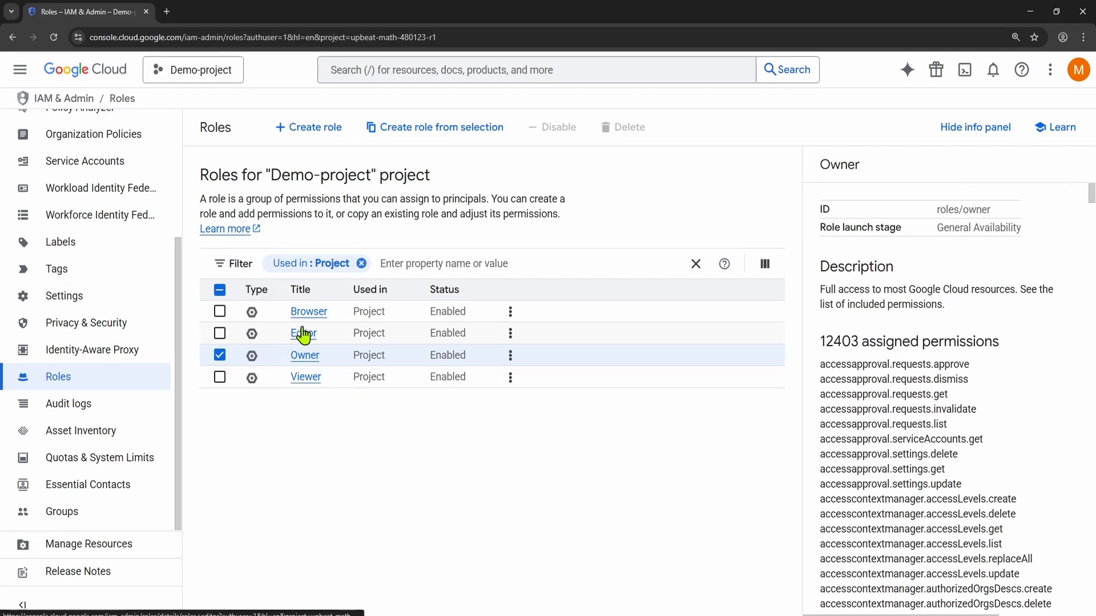
{"action": "left_click", "coordinate": [253, 340]}
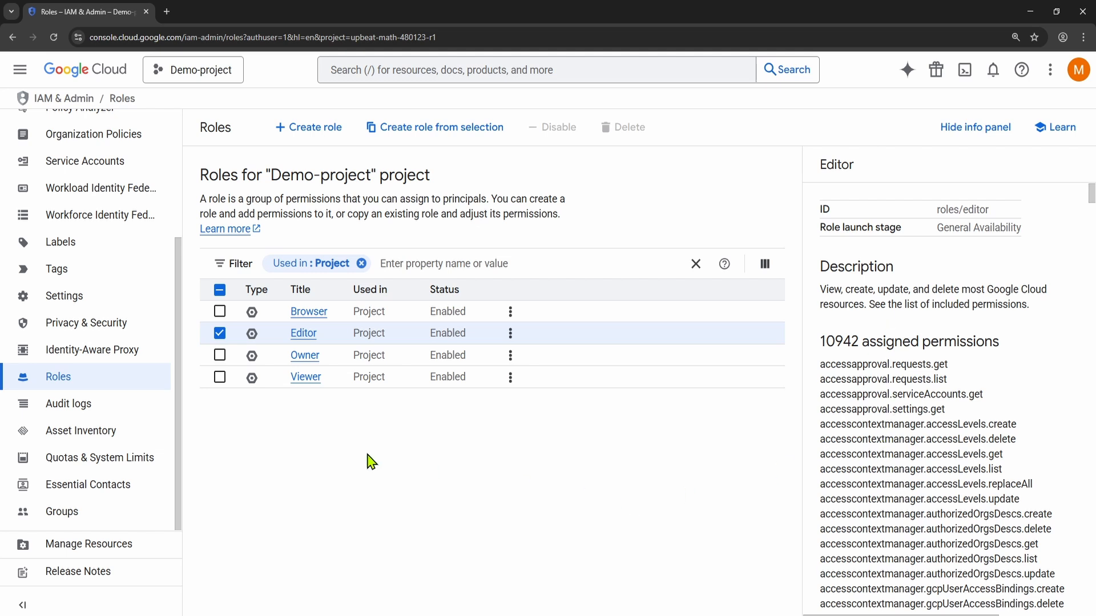
{"action": "left_click", "coordinate": [251, 387]}
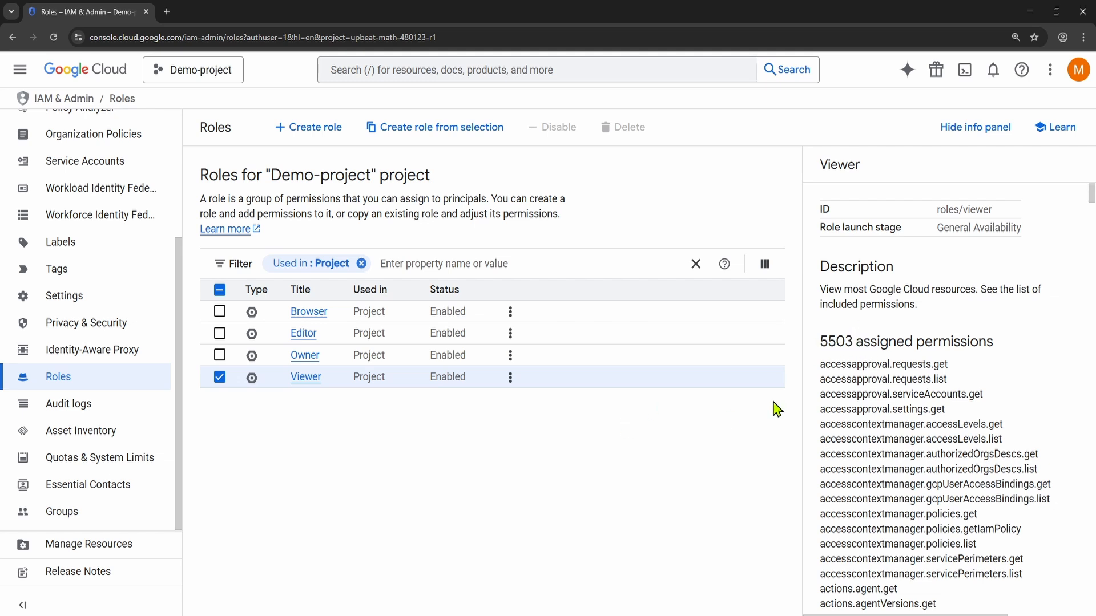
{"action": "left_click", "coordinate": [252, 315]}
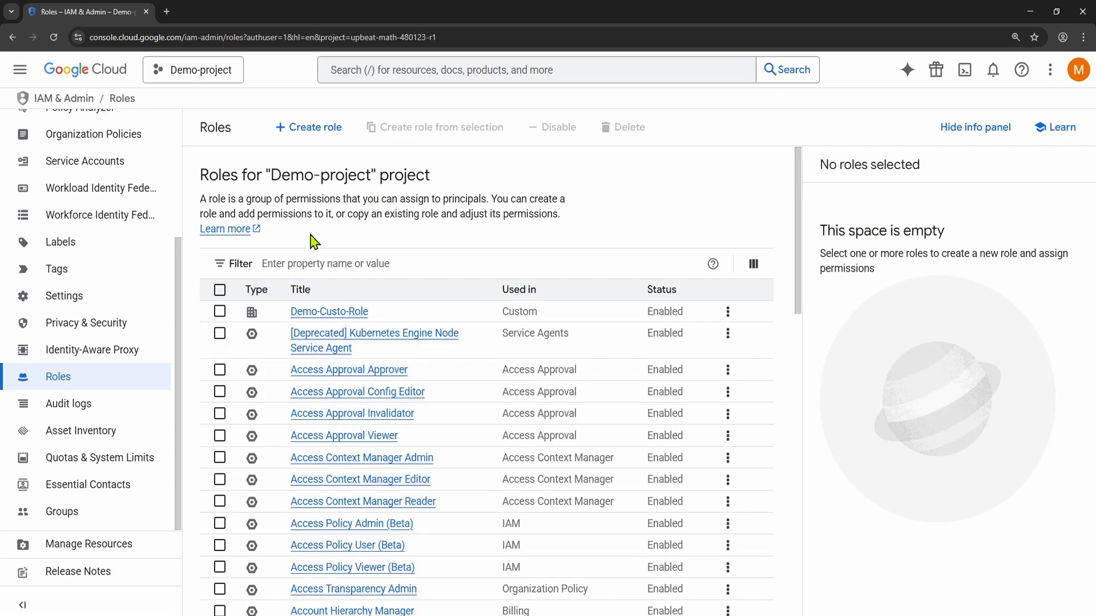
Step: Look through the full list of predefined roles and filter it by Cloud Storage
{"action": "scroll", "coordinate": [360, 354], "scroll_direction": "down", "scroll_amount": 3}
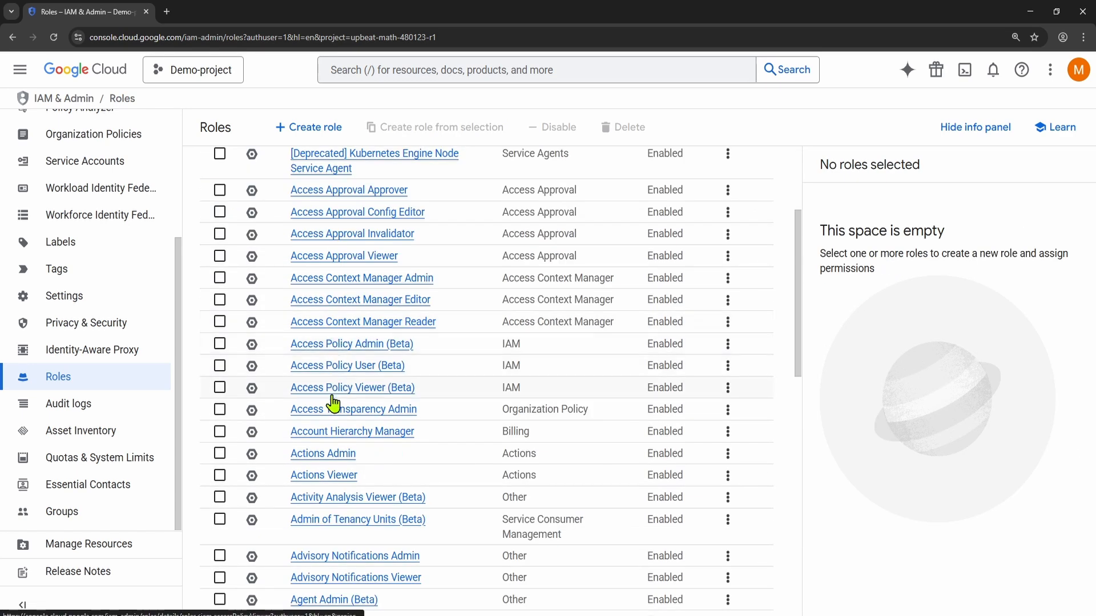
{"action": "scroll", "coordinate": [333, 404], "scroll_direction": "down", "scroll_amount": 12}
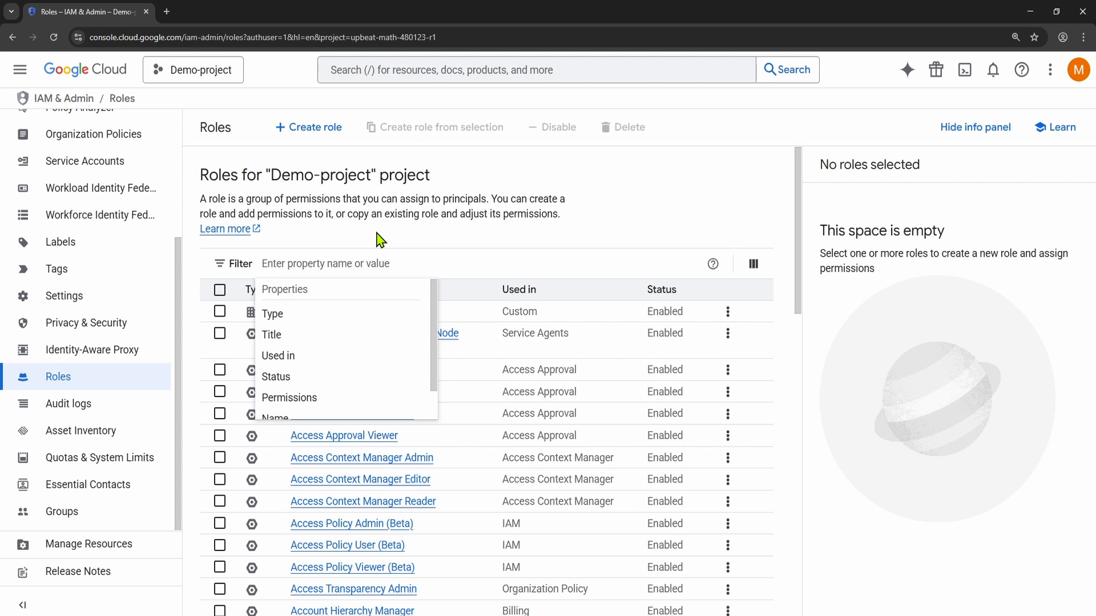
{"action": "type", "text": "st"}
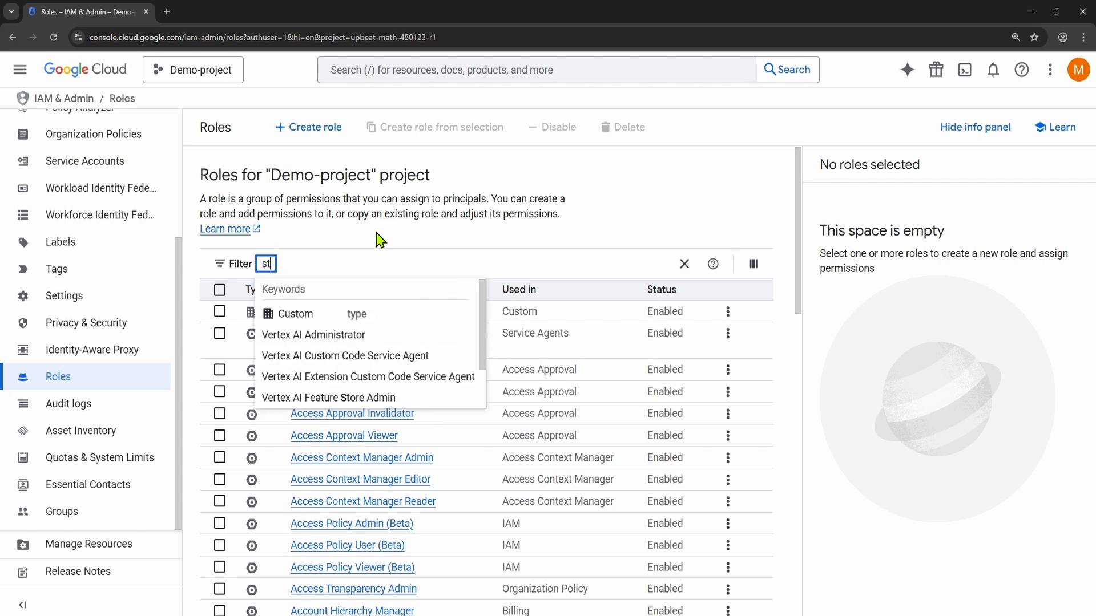
{"action": "type", "text": "orage"}
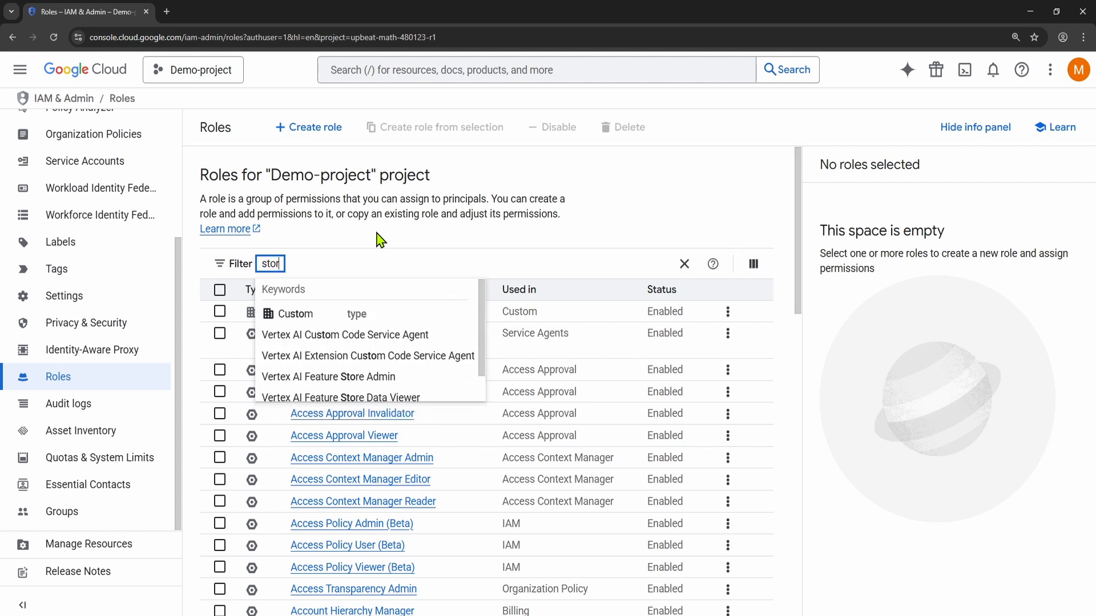
{"action": "key", "text": "BackSpace"}
{"action": "key", "text": "BackSpace"}
{"action": "key", "text": "BackSpace"}
{"action": "key", "text": "BackSpace"}
{"action": "key", "text": "BackSpace"}
{"action": "key", "text": "BackSpace"}
{"action": "key", "text": "BackSpace"}
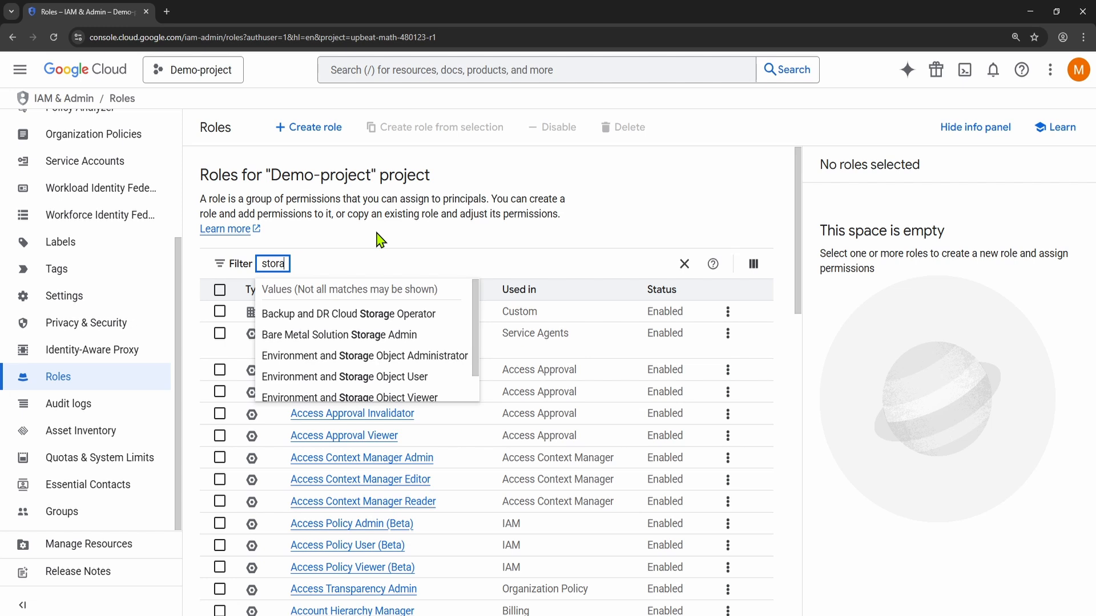
{"action": "type", "text": "clo"}
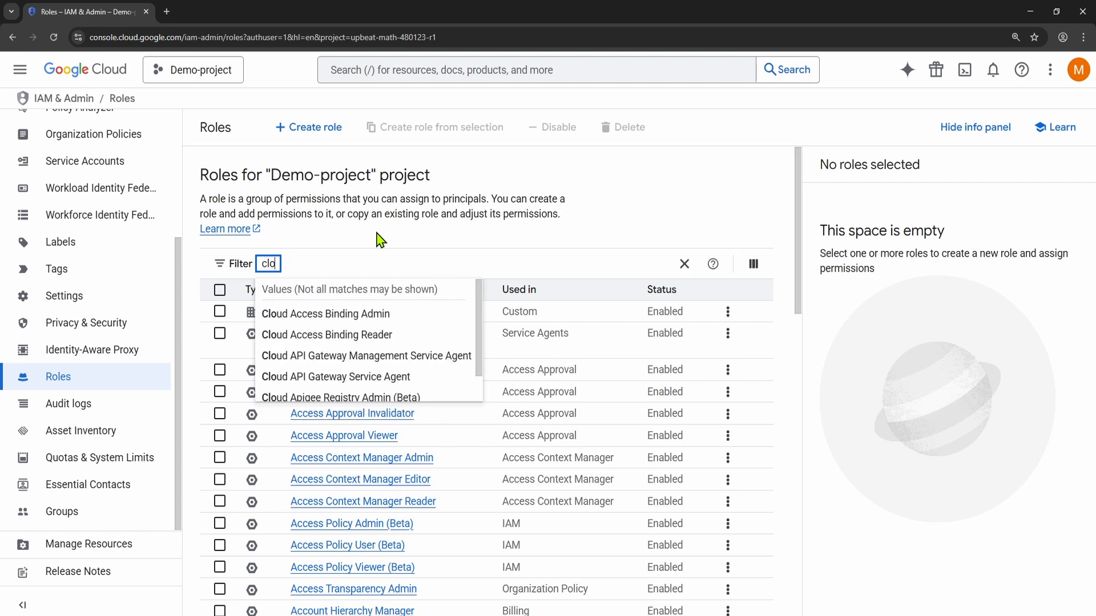
{"action": "type", "text": "ud s"}
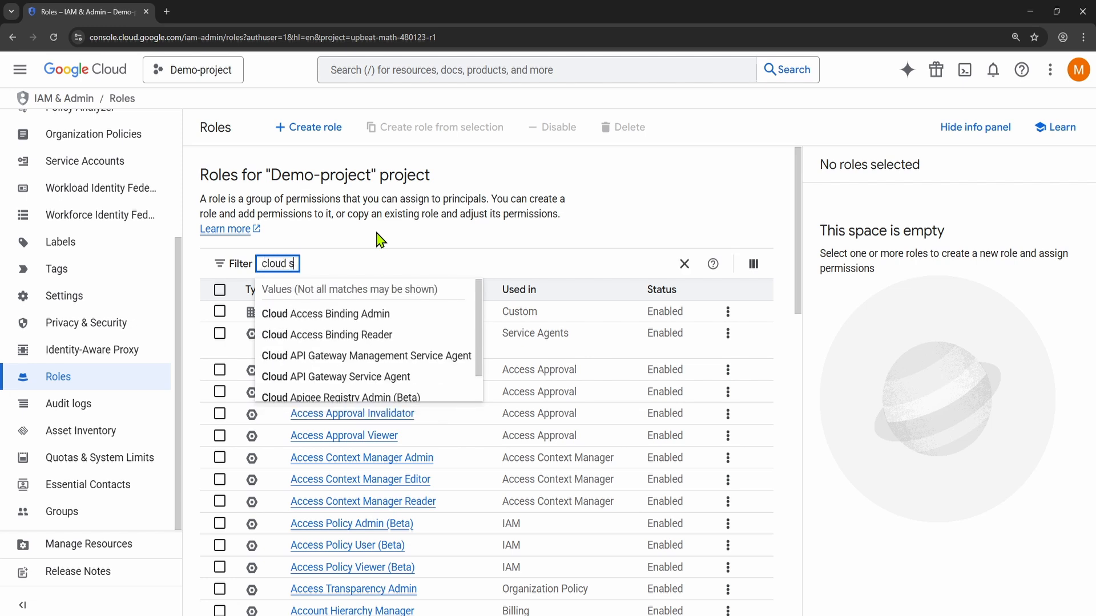
{"action": "type", "text": "t"}
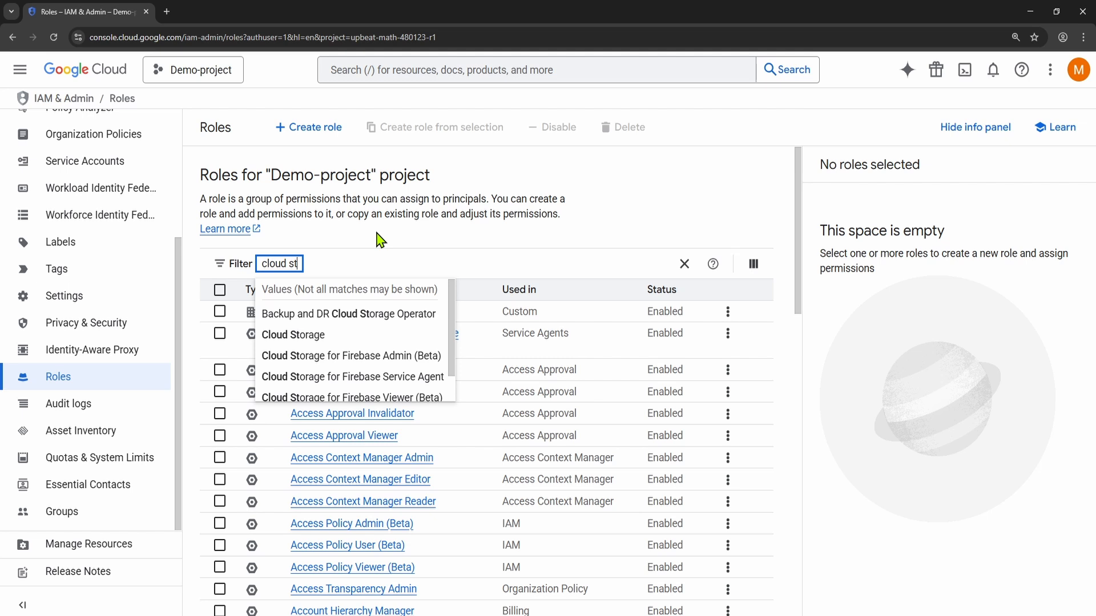
{"action": "left_click", "coordinate": [314, 339]}
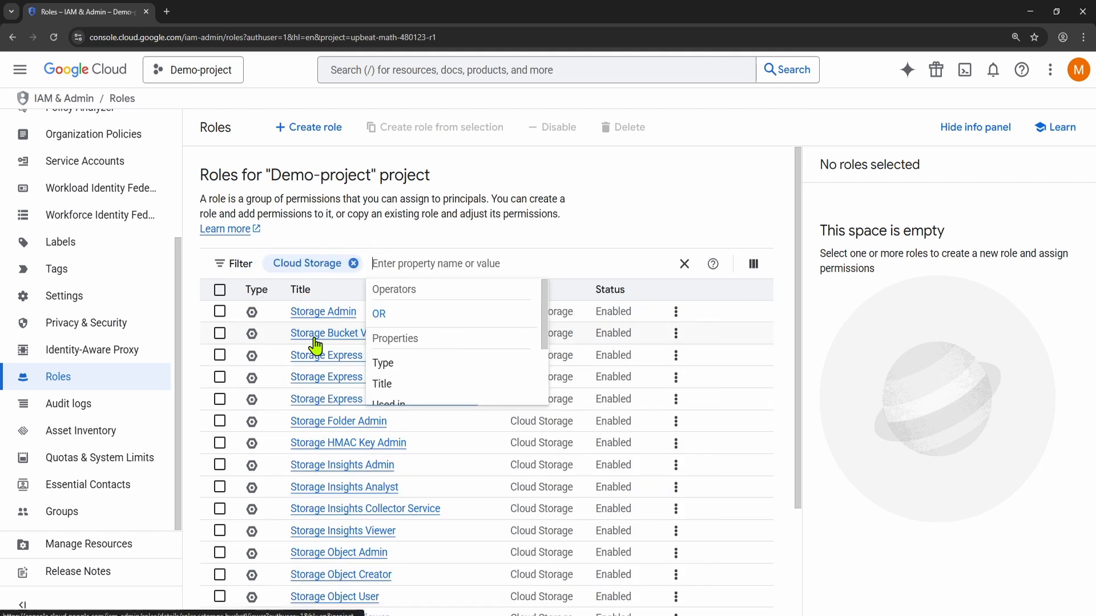
{"action": "left_click", "coordinate": [565, 245]}
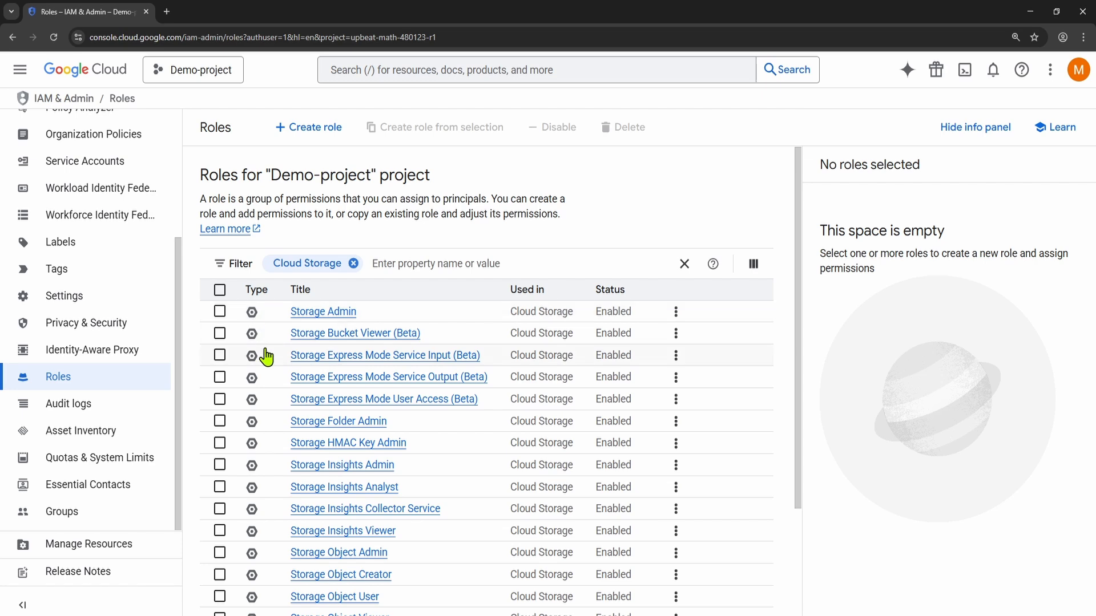
Step: Examine the descriptions and assigned permissions of the Storage Admin, Storage Insights Viewer and Storage Object Admin roles
{"action": "scroll", "coordinate": [262, 365], "scroll_direction": "down", "scroll_amount": 3}
{"action": "scroll", "coordinate": [300, 324], "scroll_direction": "up", "scroll_amount": 3}
{"action": "left_click", "coordinate": [253, 315]}
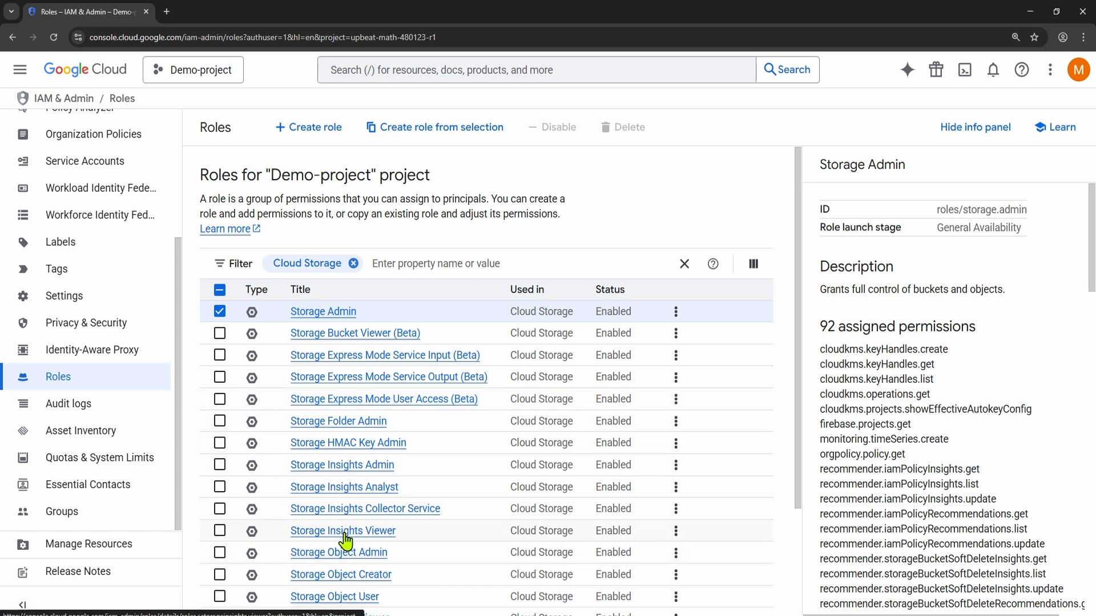
{"action": "left_click", "coordinate": [251, 537]}
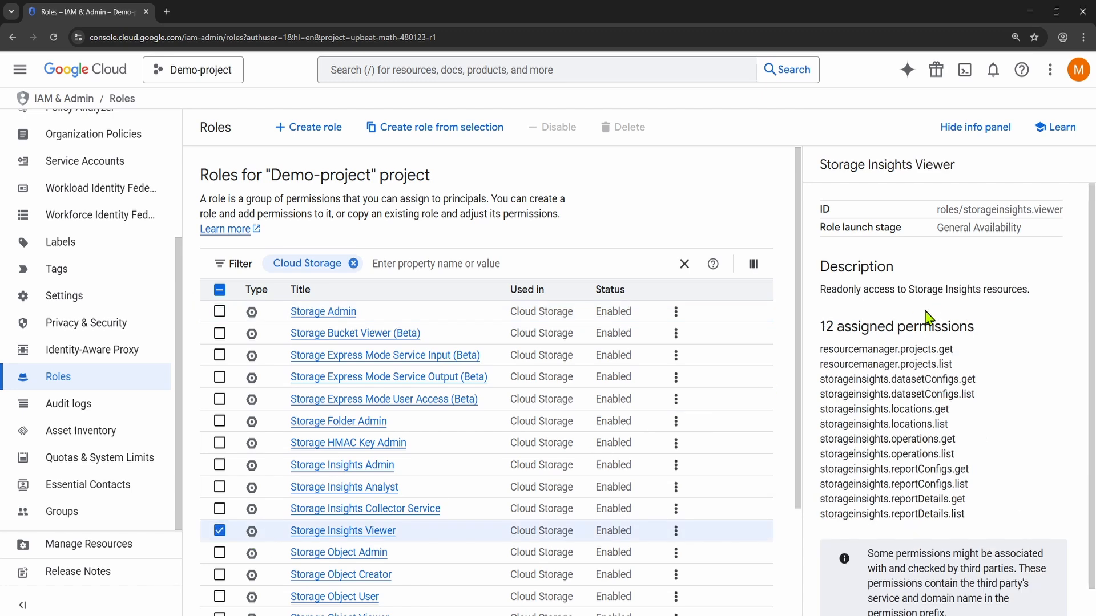
{"action": "scroll", "coordinate": [327, 556], "scroll_direction": "down", "scroll_amount": 2}
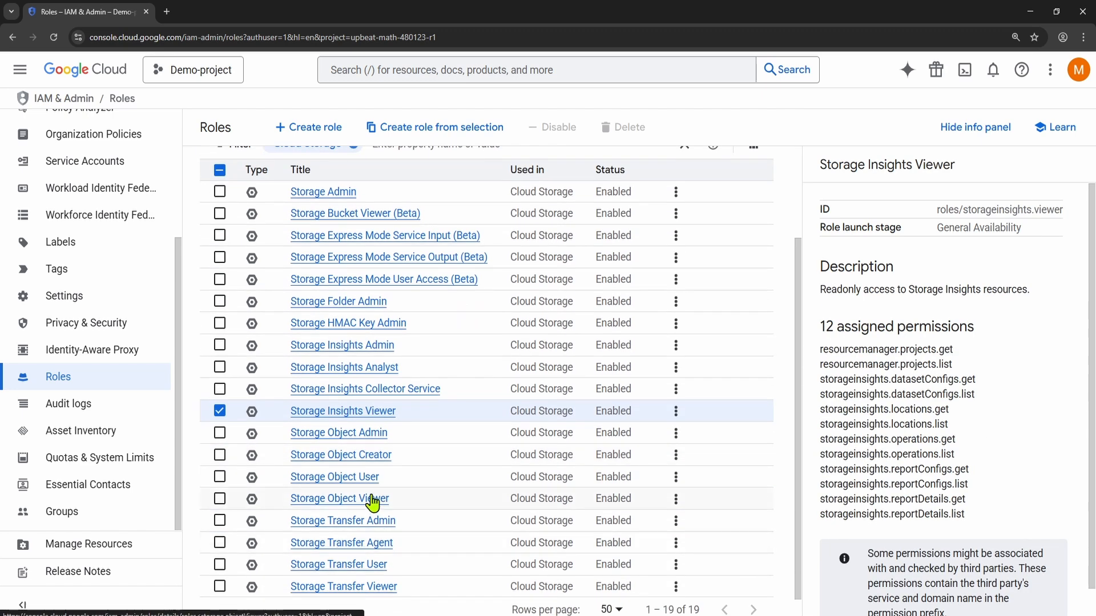
{"action": "left_click", "coordinate": [251, 435]}
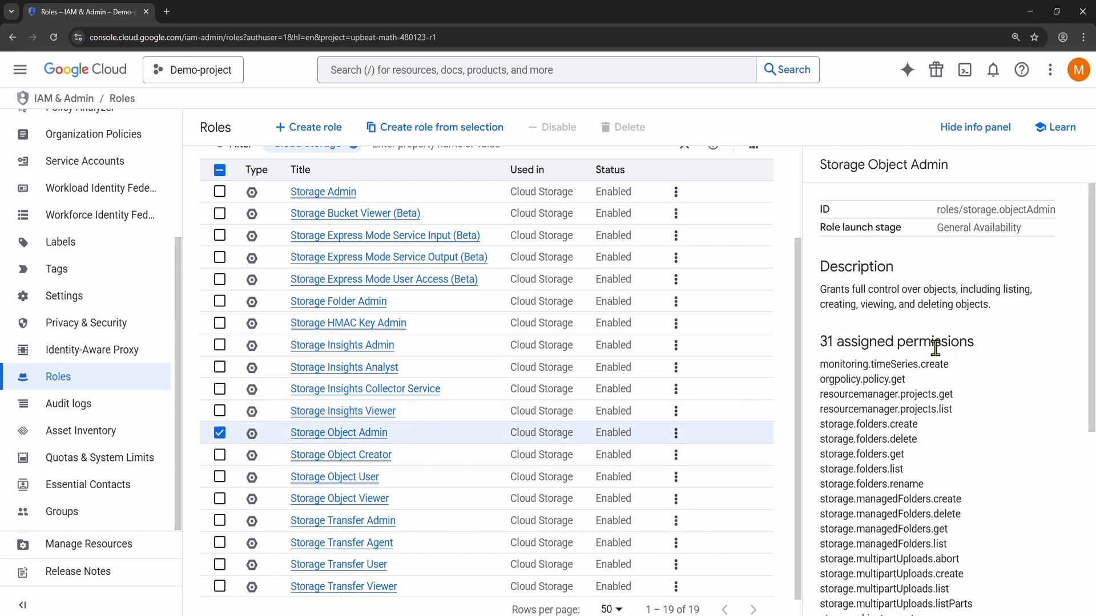
{"action": "scroll", "coordinate": [371, 530], "scroll_direction": "down", "scroll_amount": 1}
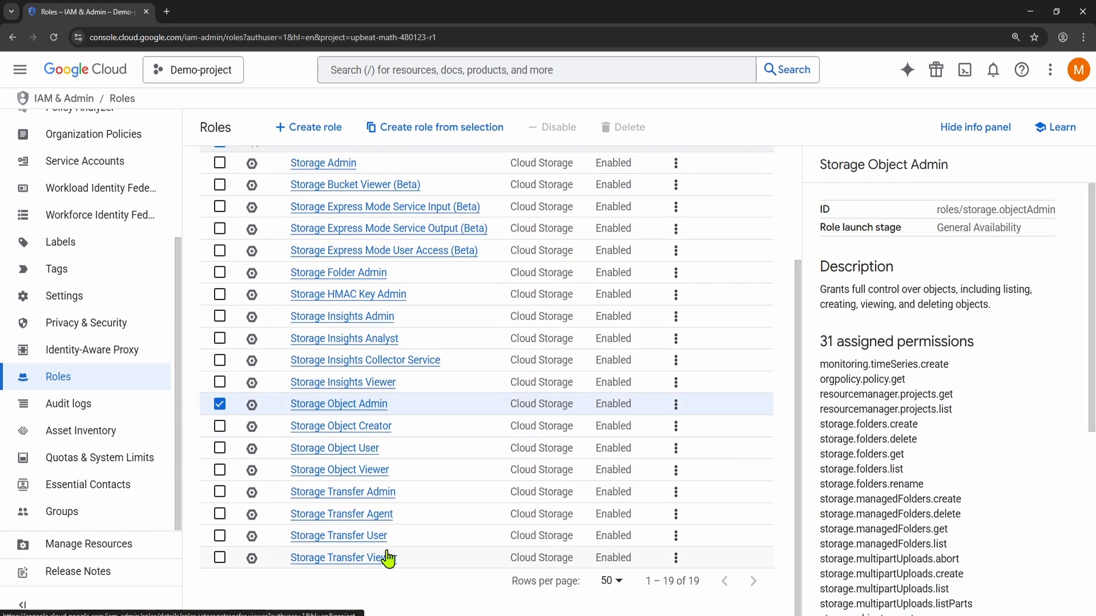
Step: Clear the Cloud Storage filter and look through the full list of roles for the project
{"action": "scroll", "coordinate": [368, 496], "scroll_direction": "up", "scroll_amount": 3}
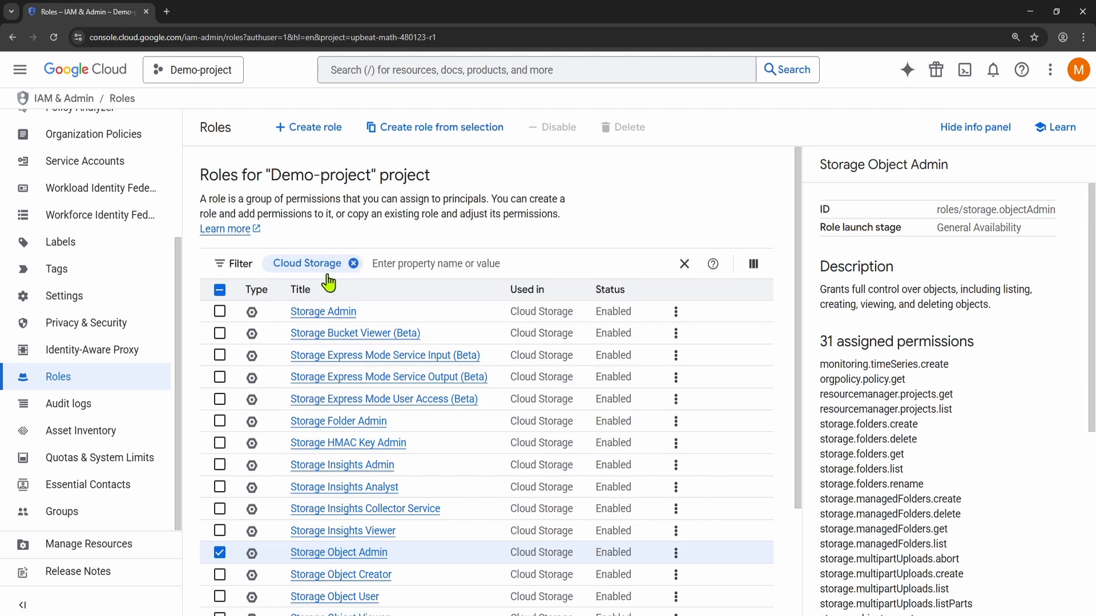
{"action": "left_click", "coordinate": [354, 264]}
{"action": "left_click", "coordinate": [321, 246]}
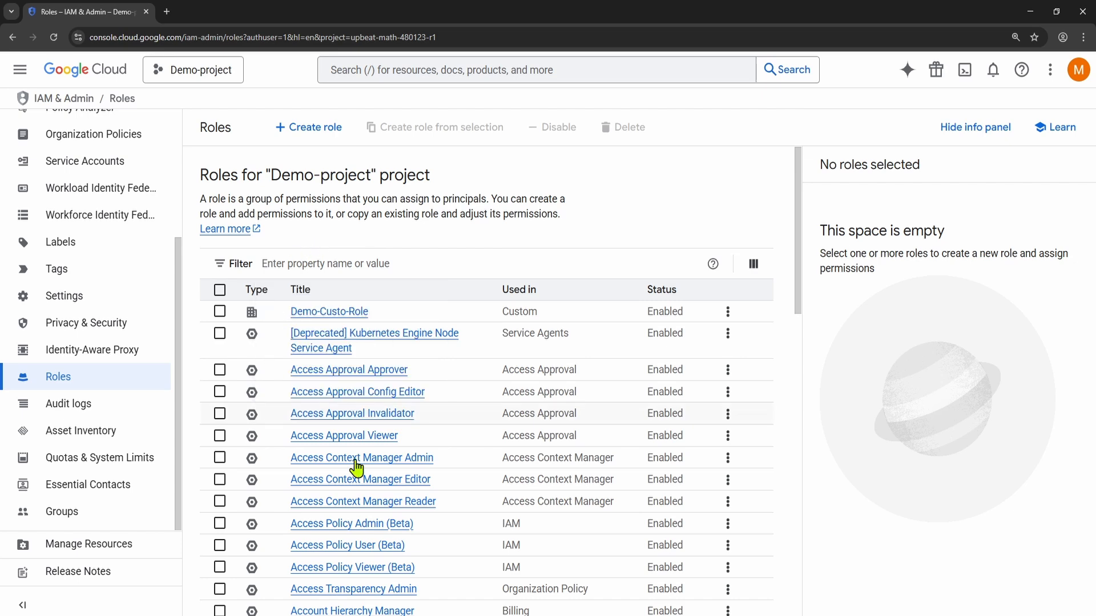
{"action": "scroll", "coordinate": [351, 428], "scroll_direction": "down", "scroll_amount": 8}
{"action": "scroll", "coordinate": [342, 379], "scroll_direction": "down", "scroll_amount": 7}
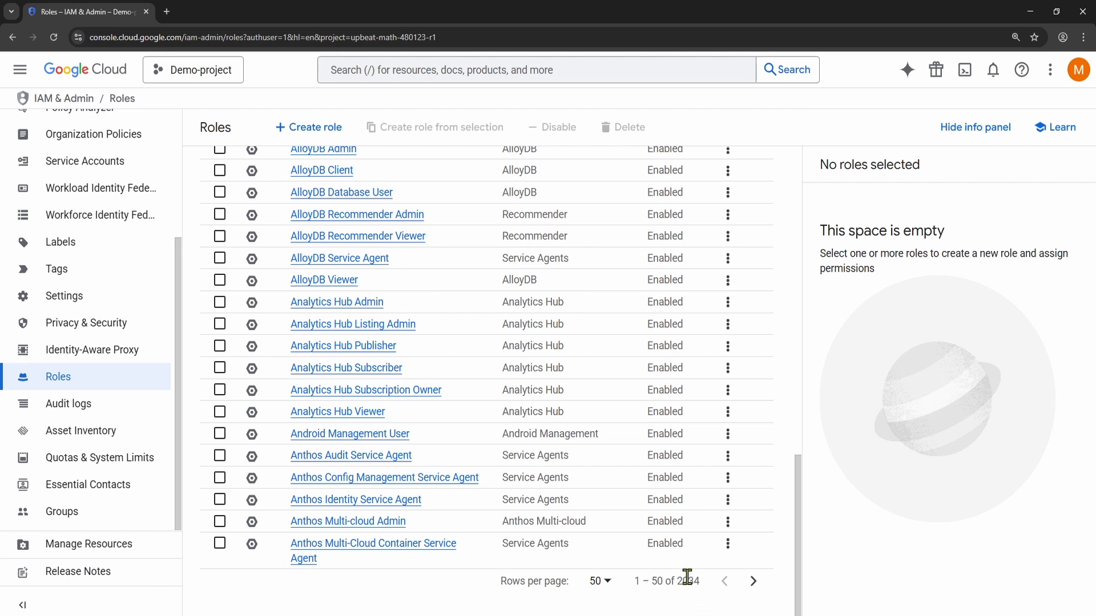
{"action": "scroll", "coordinate": [440, 605], "scroll_direction": "up", "scroll_amount": 15}
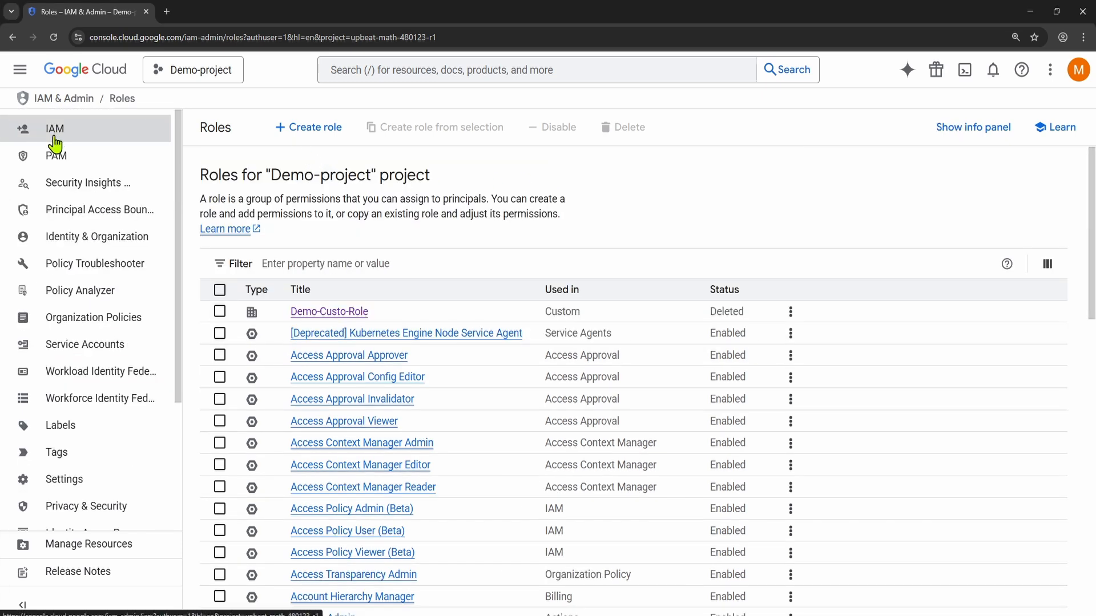
Step: Start a new custom role titled Demo-Custom-Role-2 and keep its launch stage at Alpha
{"action": "scroll", "coordinate": [62, 394], "scroll_direction": "down", "scroll_amount": 3}
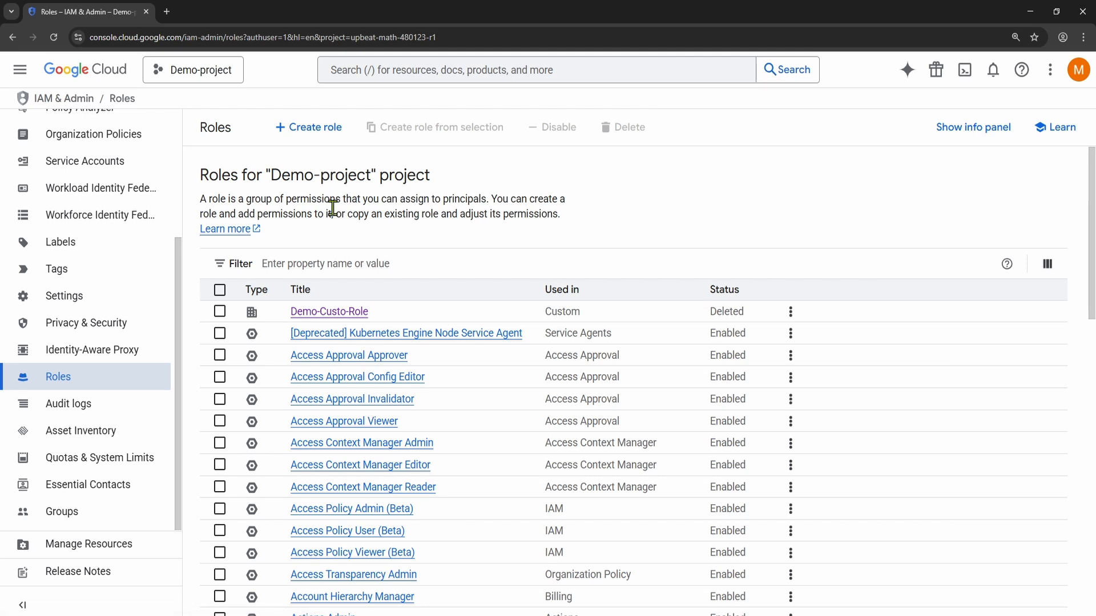
{"action": "left_click", "coordinate": [304, 135]}
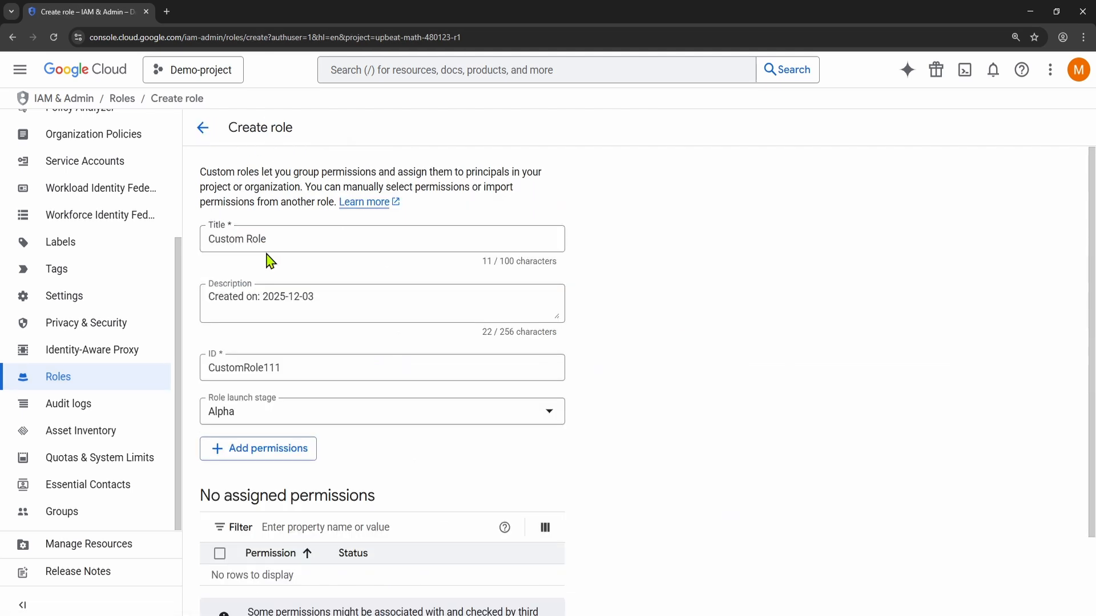
{"action": "left_click", "coordinate": [274, 239]}
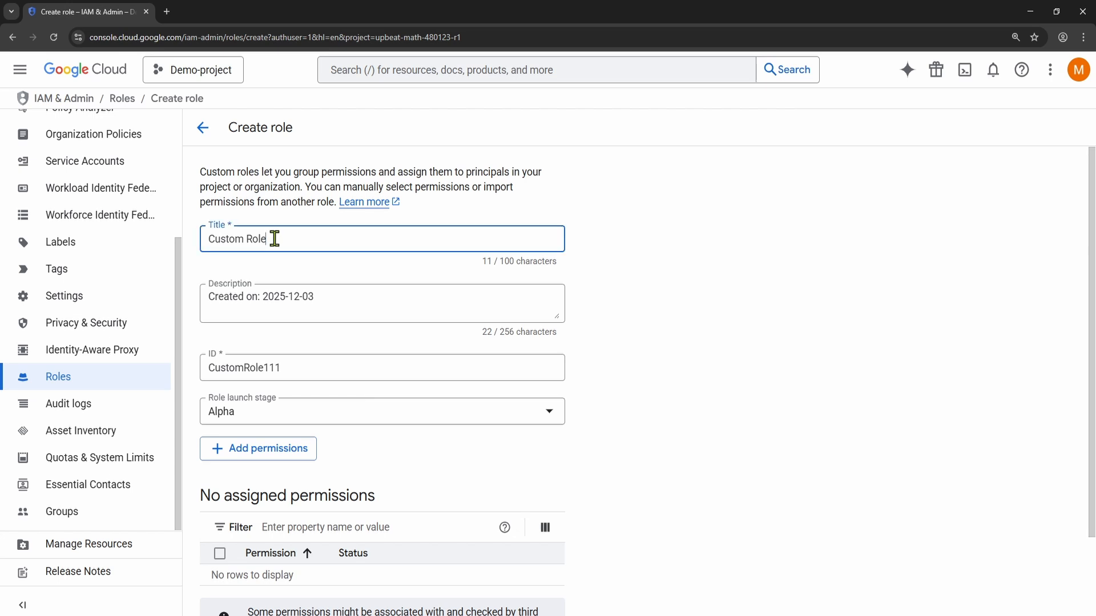
{"action": "triple_click", "coordinate": [287, 238]}
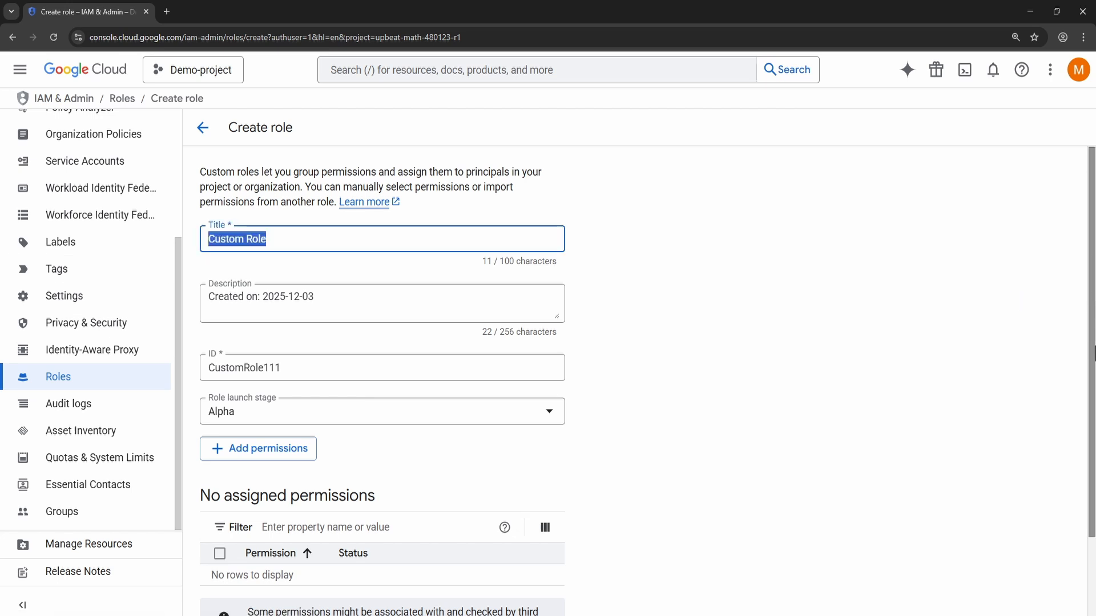
{"action": "type", "text": "Demo-"}
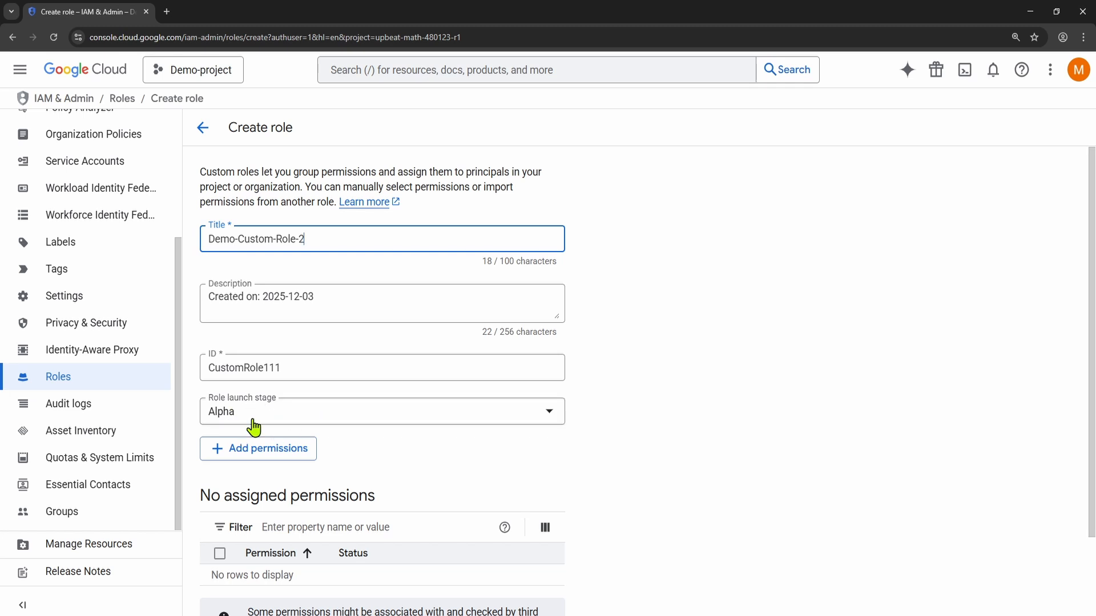
{"action": "left_click", "coordinate": [273, 418]}
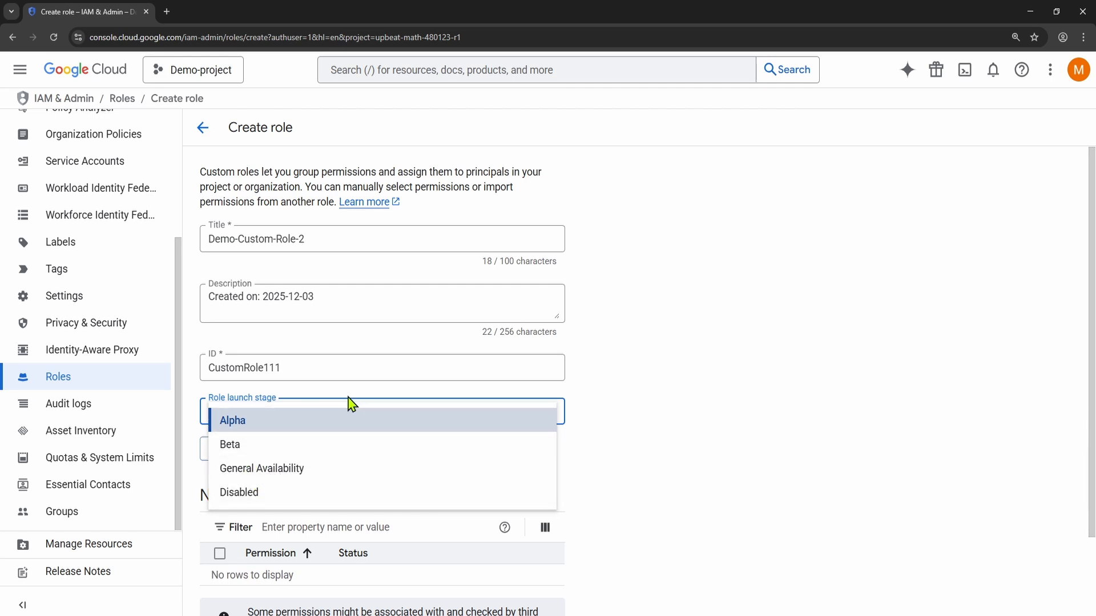
{"action": "left_click", "coordinate": [631, 396]}
{"action": "scroll", "coordinate": [400, 371], "scroll_direction": "down", "scroll_amount": 2}
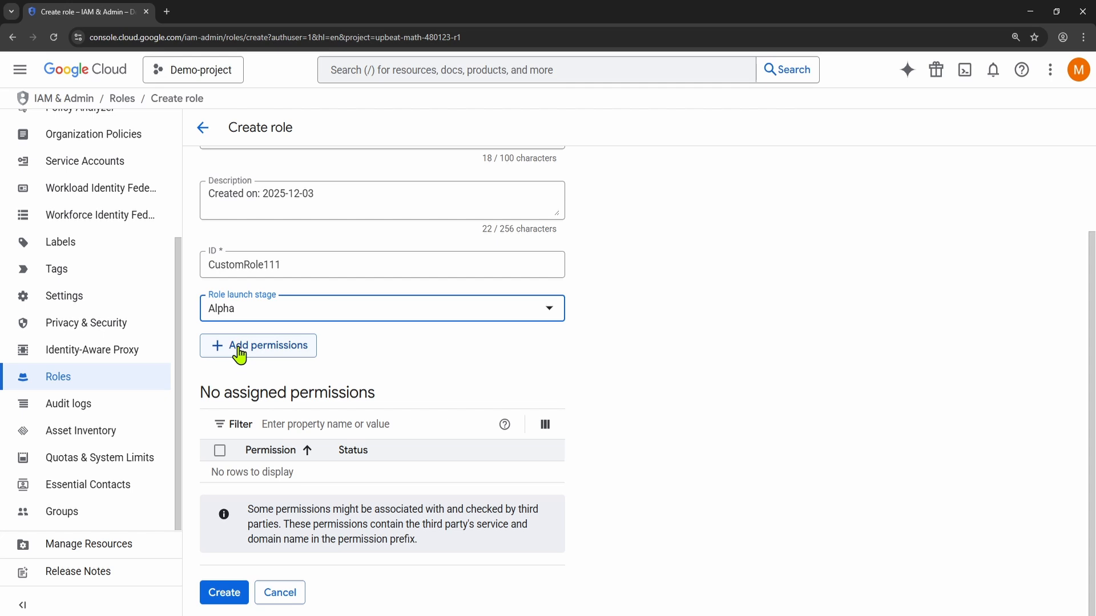
Step: Add all supported permissions of the Storage Object Viewer role to the custom role and create it
{"action": "left_click", "coordinate": [238, 354]}
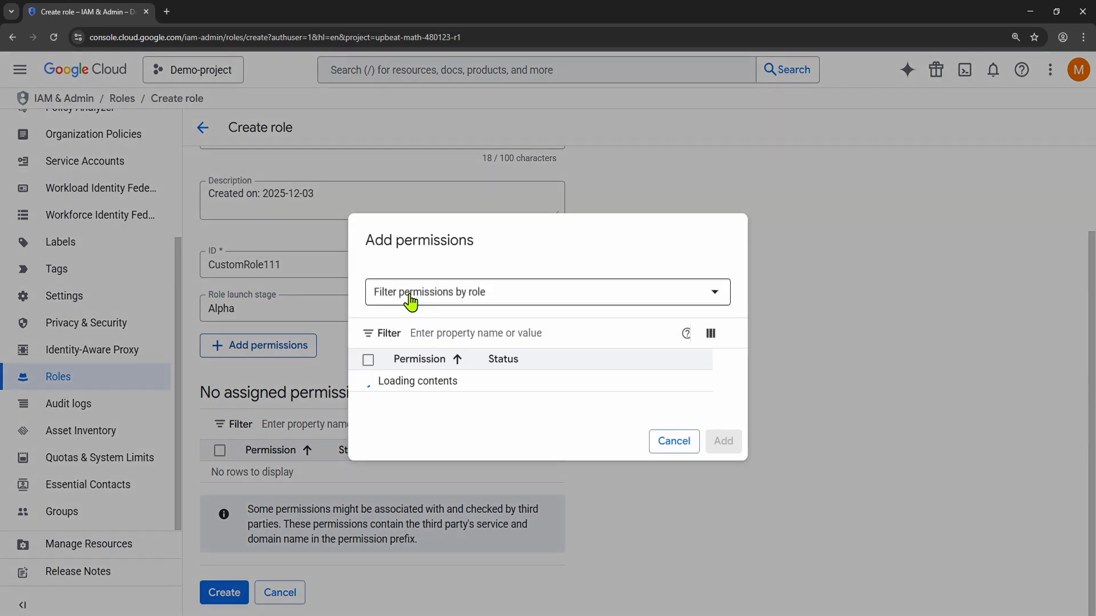
{"action": "left_click", "coordinate": [411, 301]}
{"action": "scroll", "coordinate": [513, 317], "scroll_direction": "down", "scroll_amount": 5}
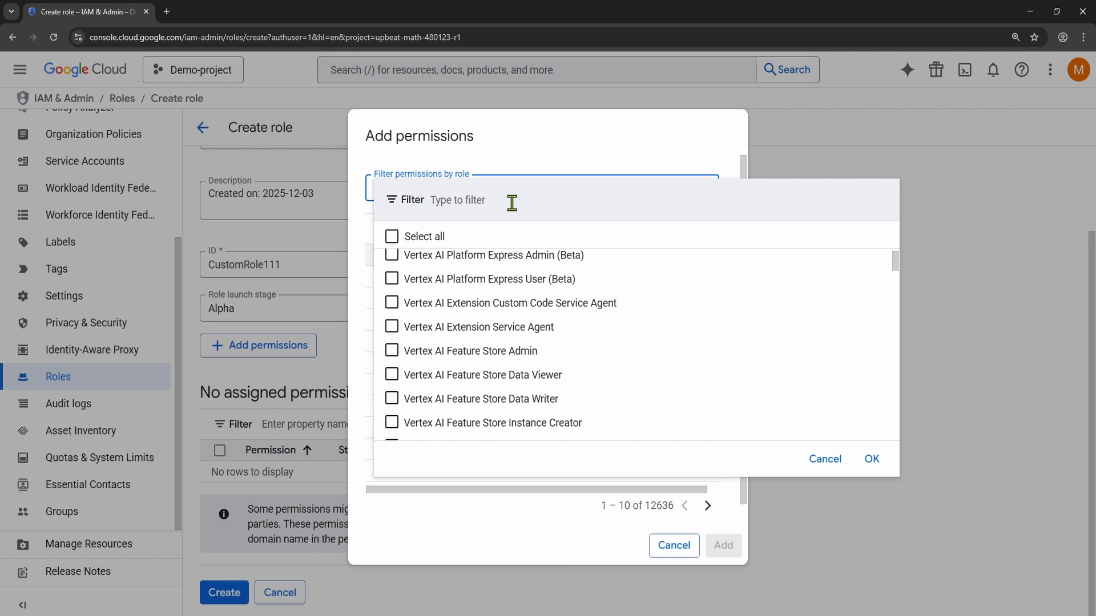
{"action": "type", "text": "storage object"}
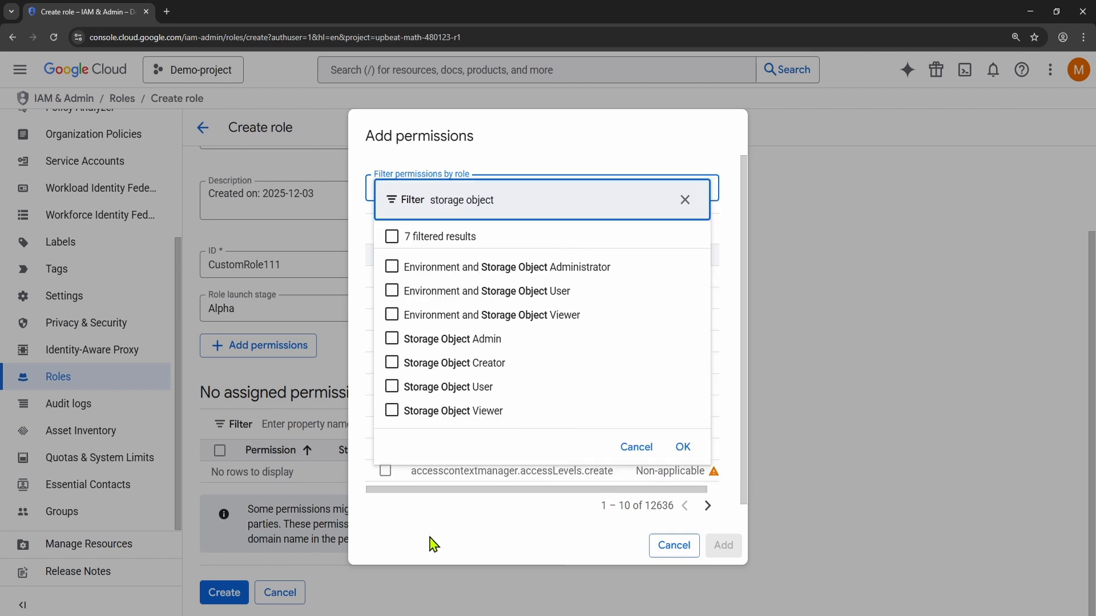
{"action": "left_click", "coordinate": [393, 413]}
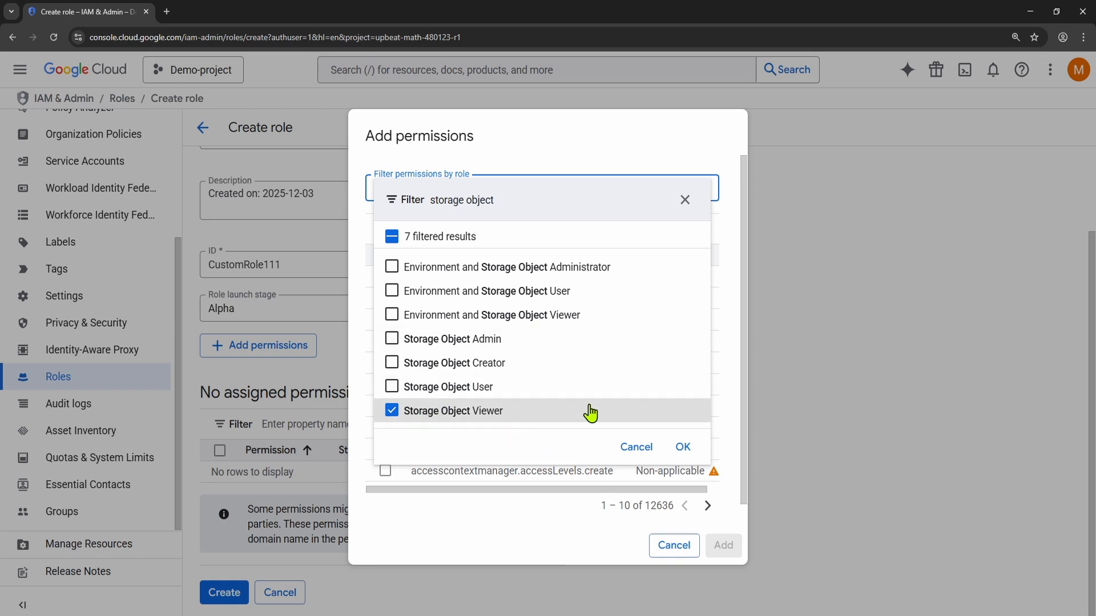
{"action": "left_click", "coordinate": [681, 449]}
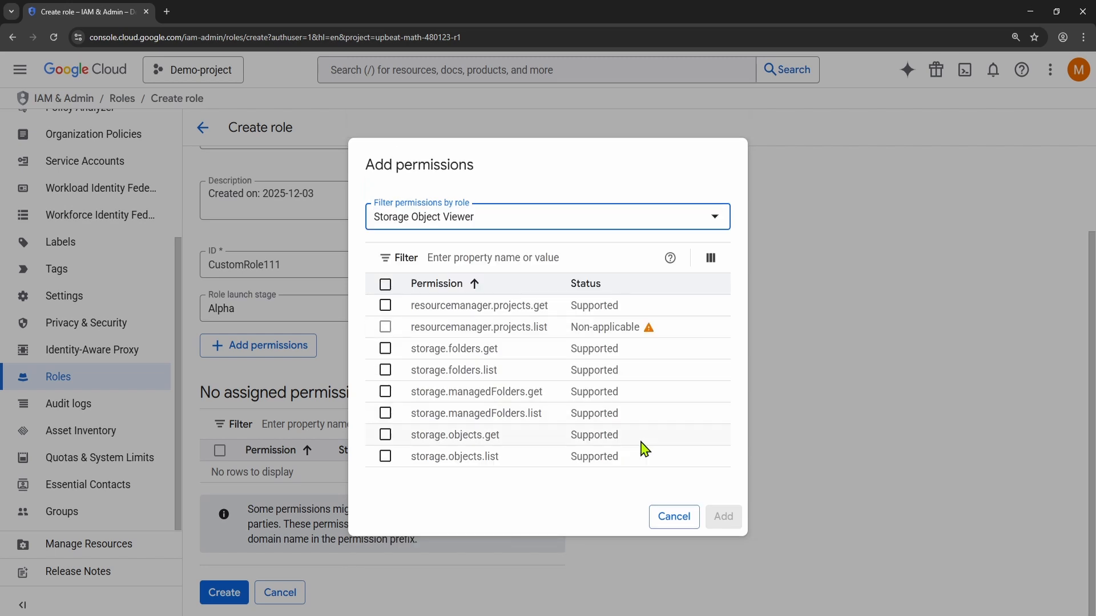
{"action": "left_click", "coordinate": [385, 285]}
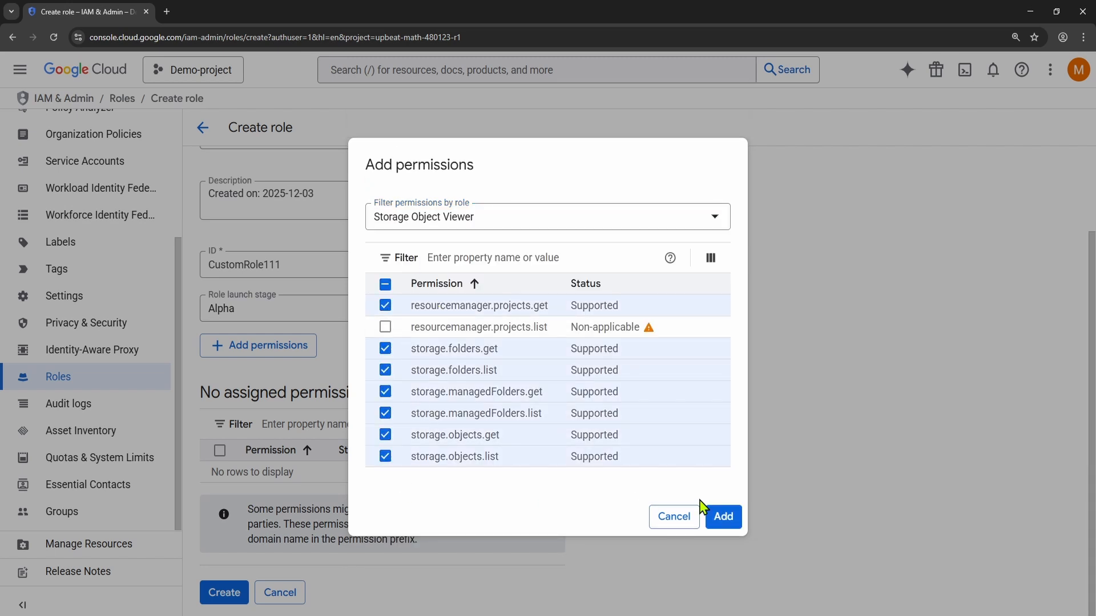
{"action": "left_click", "coordinate": [724, 522]}
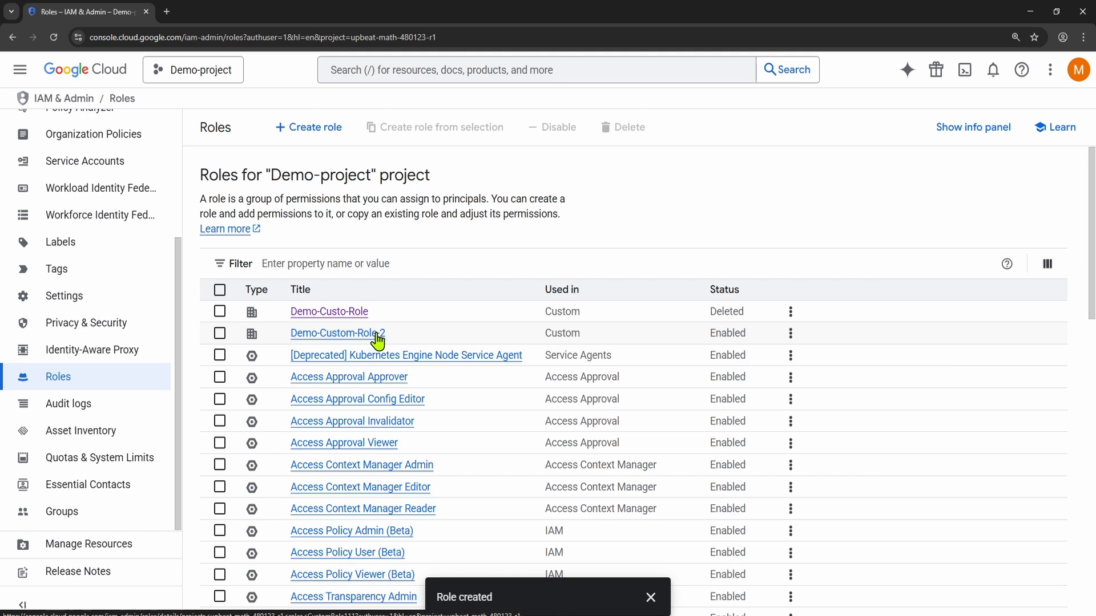
Step: Examine the details of Demo-Custom-Role-2 and check which Google accounts are signed in
{"action": "left_click", "coordinate": [324, 336]}
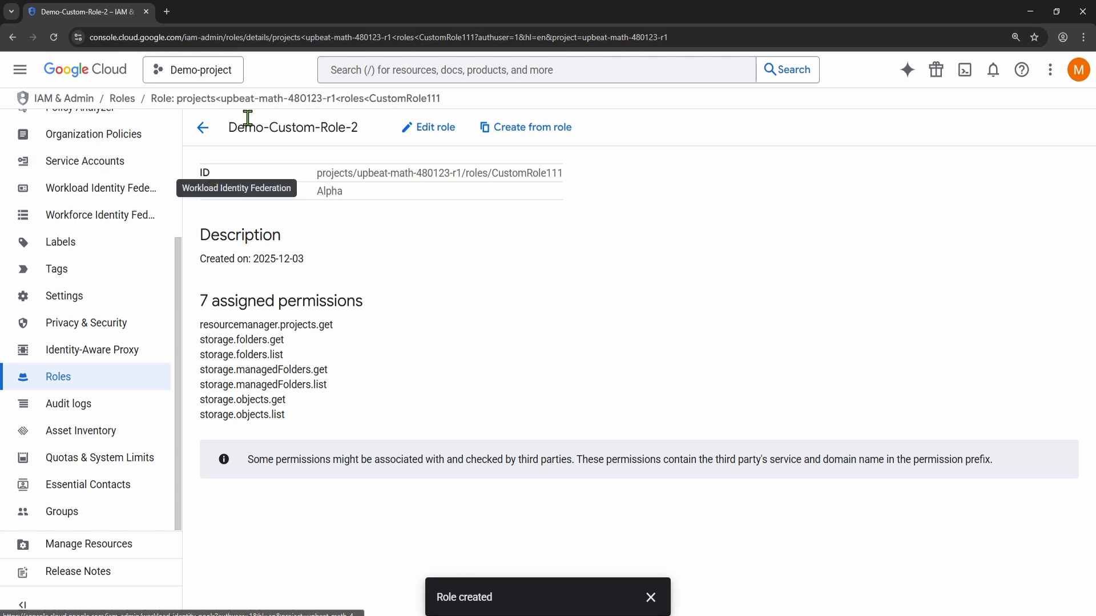
{"action": "left_click", "coordinate": [1079, 71]}
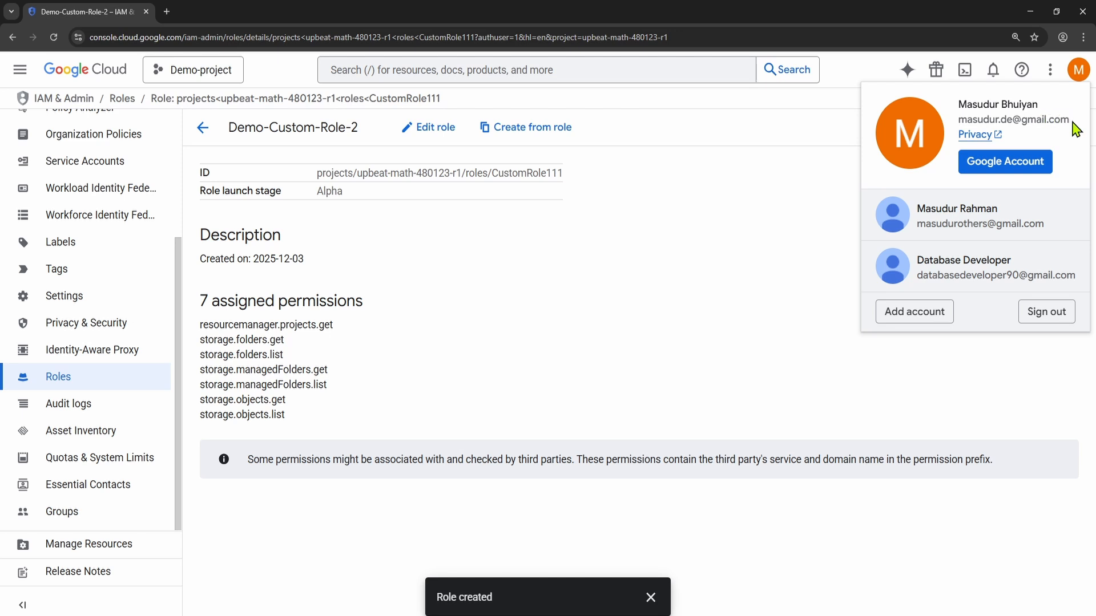
{"action": "left_click", "coordinate": [696, 239]}
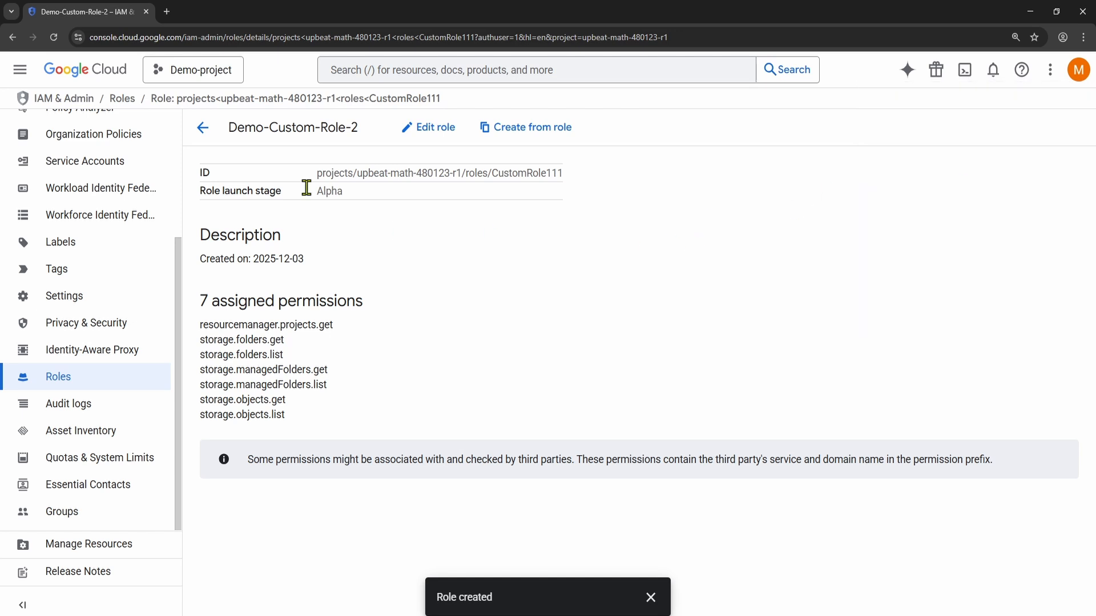
Step: Load cloud.google.com in a new browser tab, switch to the last listed Google account and open its console
{"action": "left_click", "coordinate": [167, 12]}
{"action": "type", "text": "cl"}
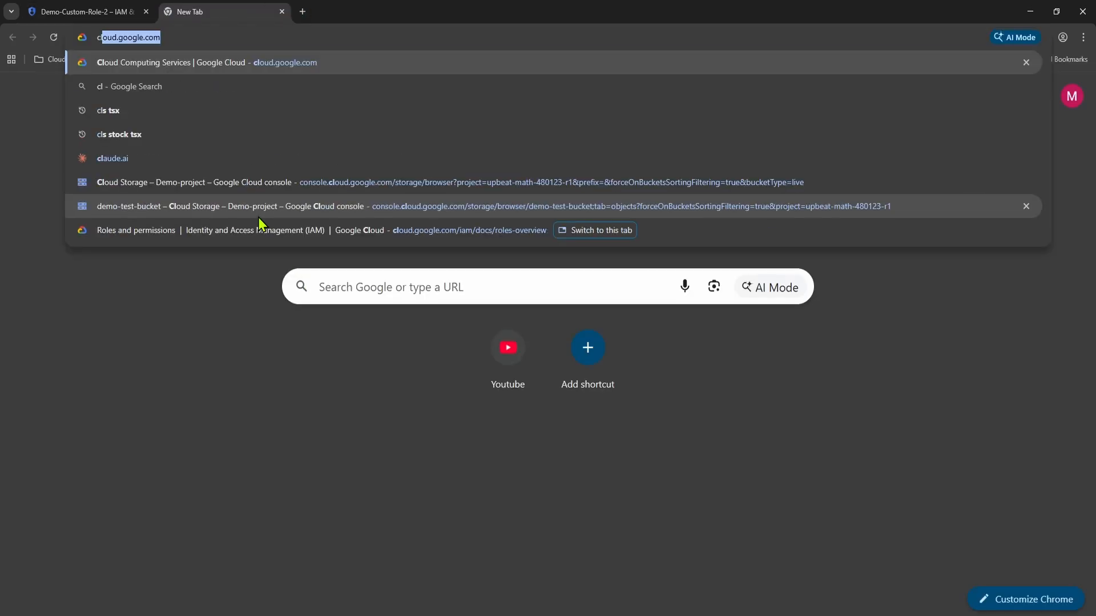
{"action": "key", "text": "Return"}
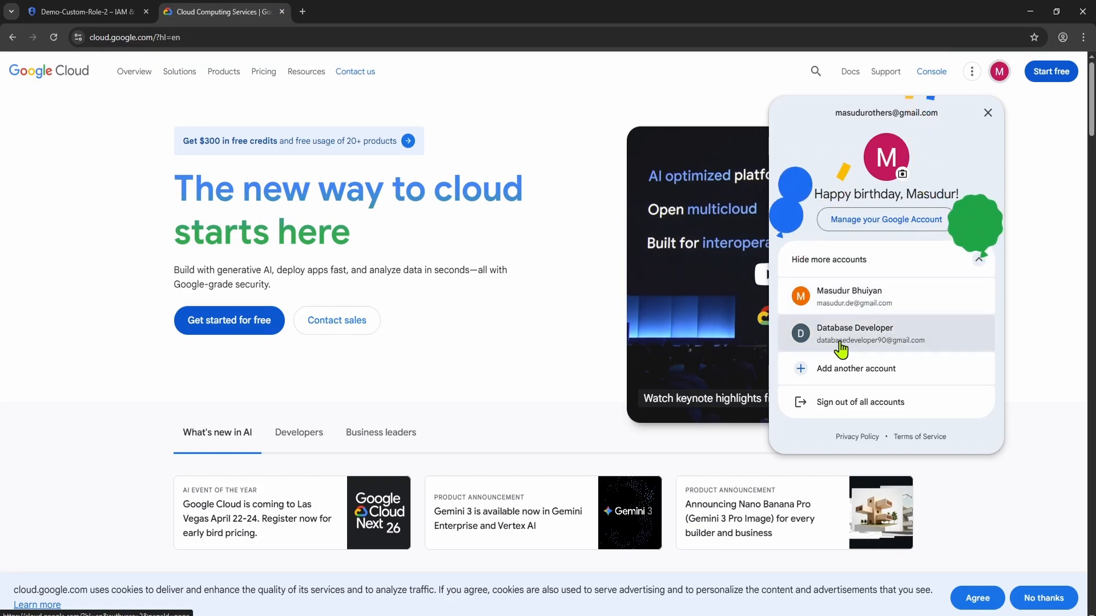
{"action": "left_click", "coordinate": [885, 345]}
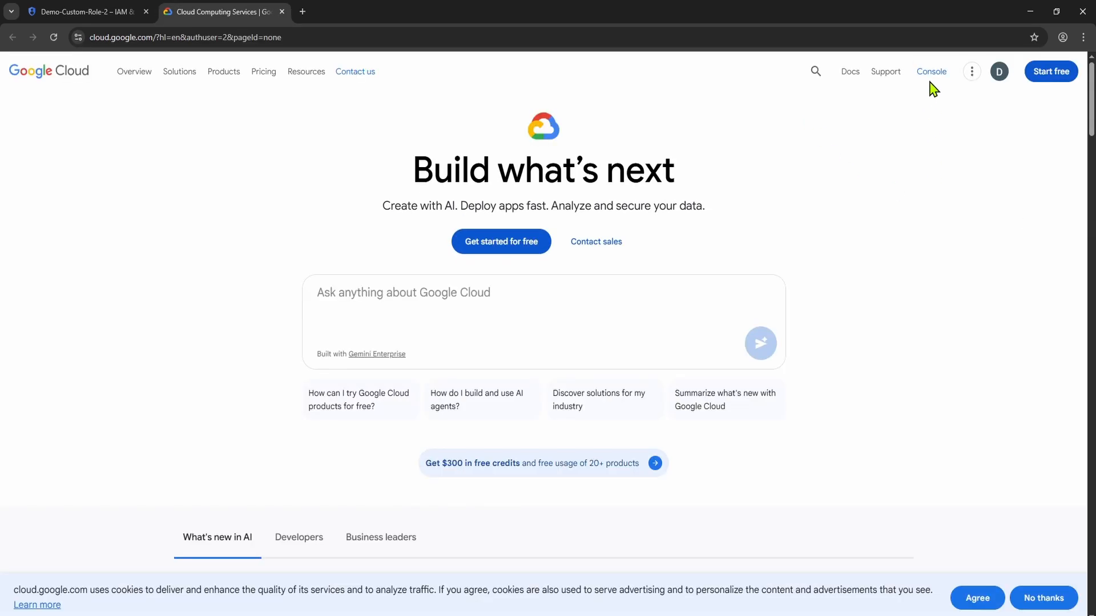
{"action": "left_click", "coordinate": [926, 85]}
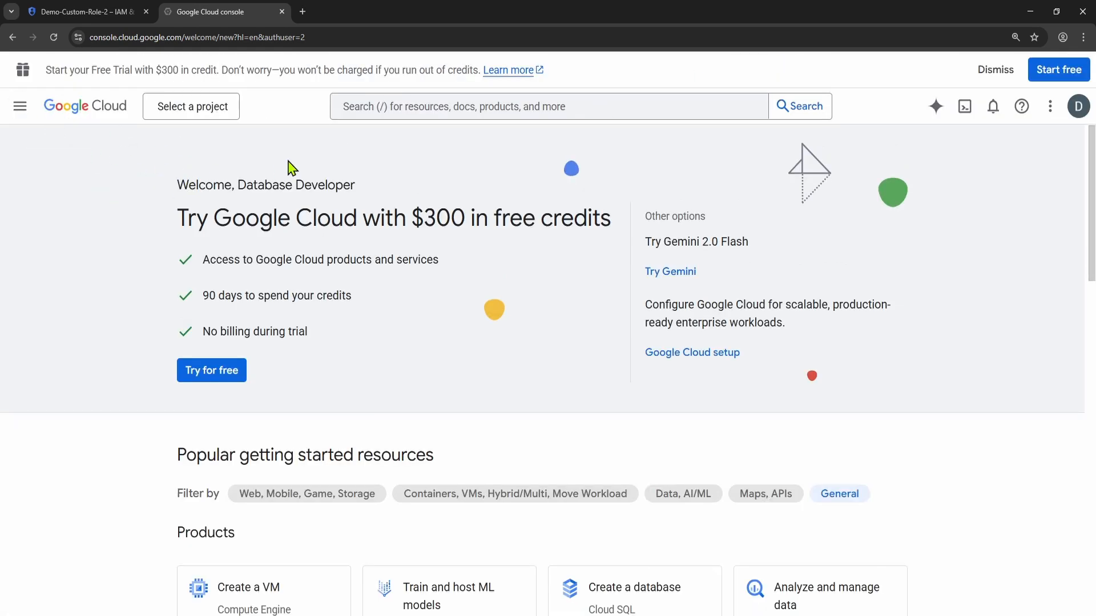
Step: Open the Cloud Storage buckets page under this account and check which projects it can select
{"action": "left_click", "coordinate": [20, 107]}
{"action": "mouse_move", "coordinate": [15, 111]}
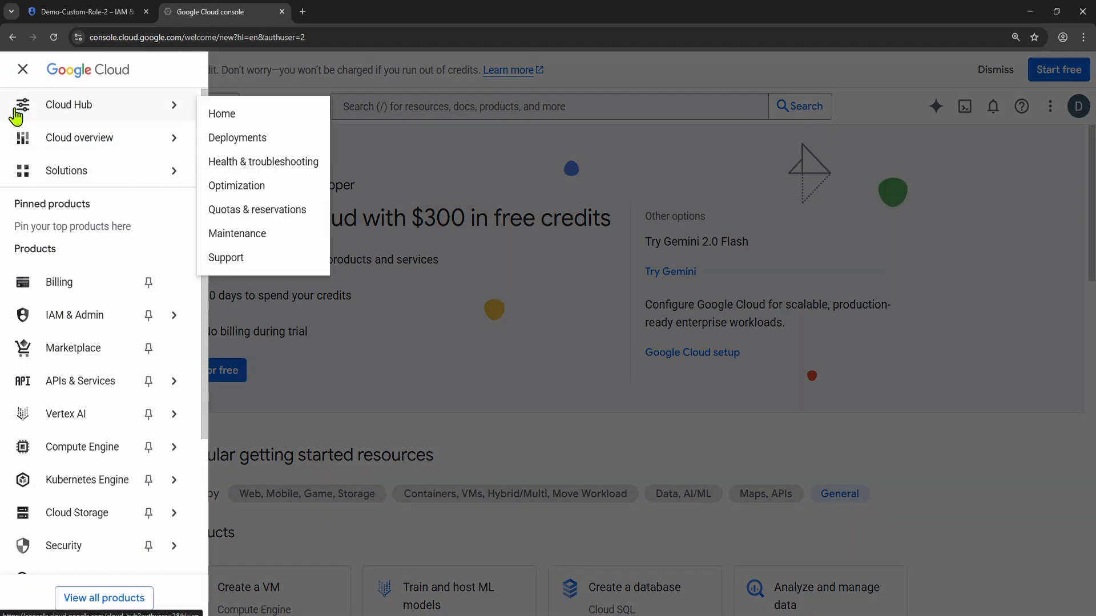
{"action": "mouse_move", "coordinate": [77, 516]}
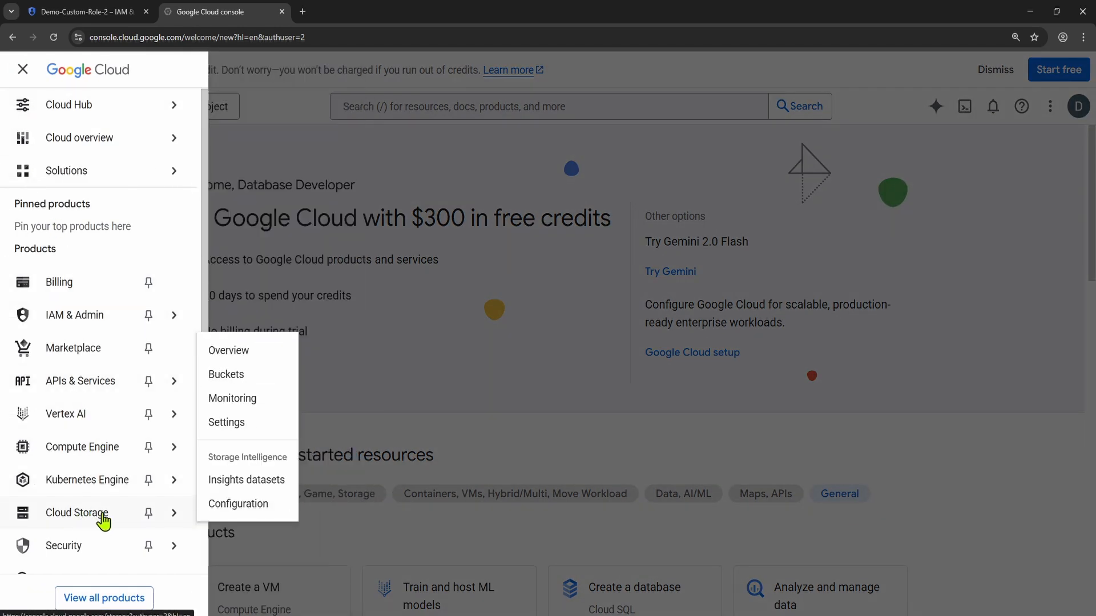
{"action": "left_click", "coordinate": [228, 378]}
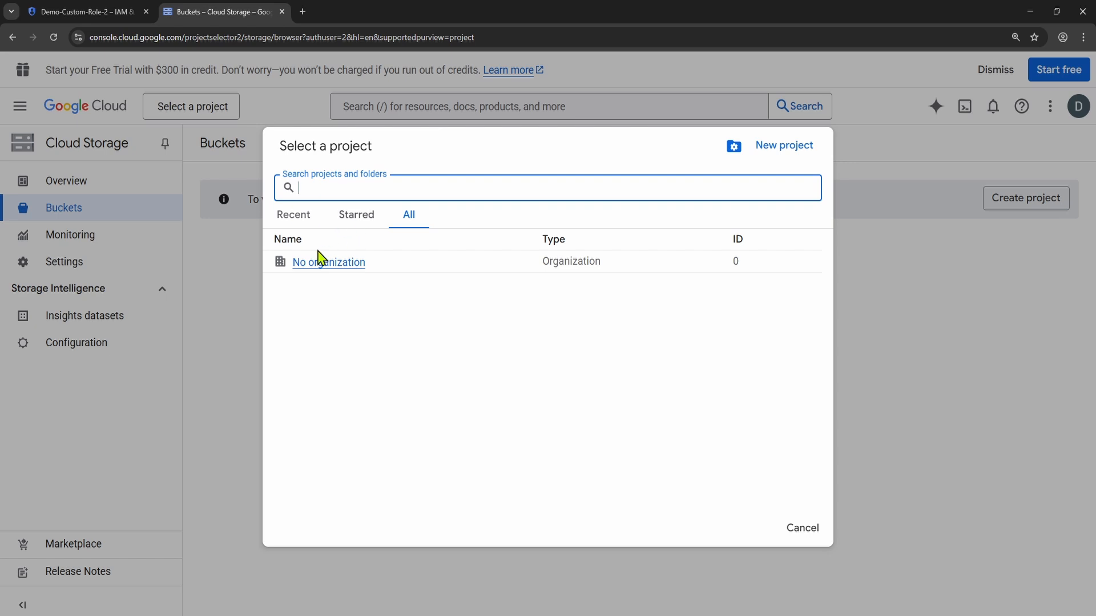
{"action": "left_click", "coordinate": [803, 529]}
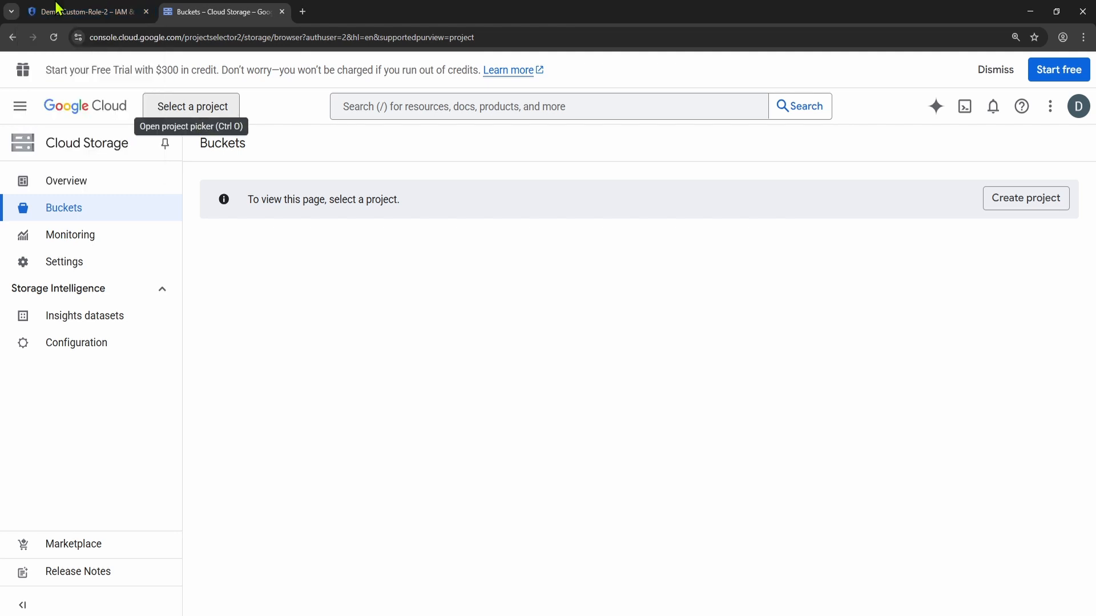
Step: Return to Demo-project's IAM page, start granting access and enter the second account's e-mail as the new principal
{"action": "left_click", "coordinate": [111, 11]}
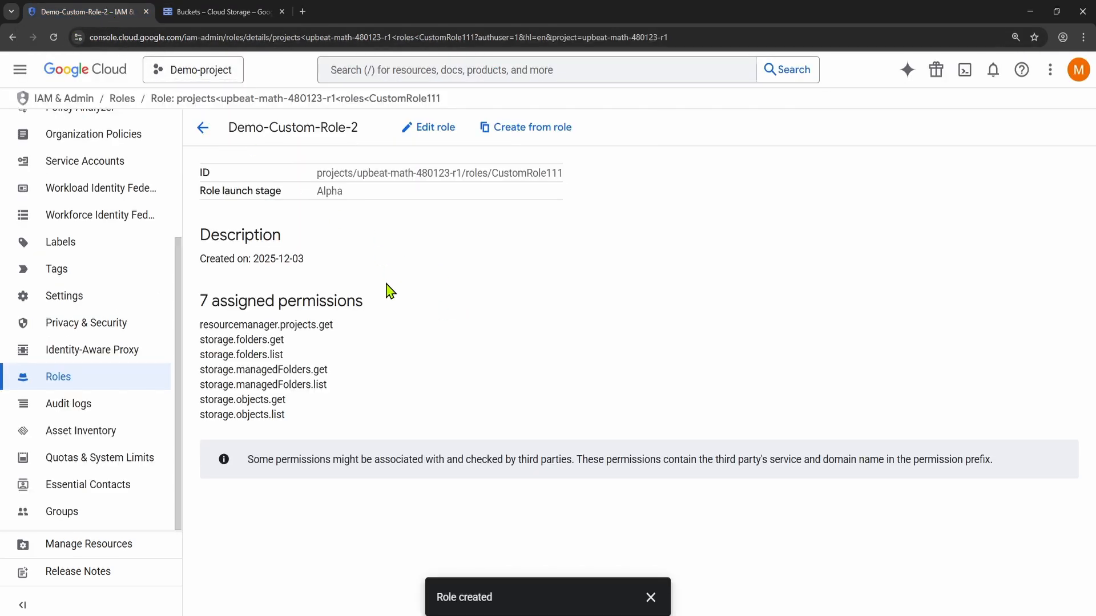
{"action": "scroll", "coordinate": [74, 282], "scroll_direction": "up", "scroll_amount": 3}
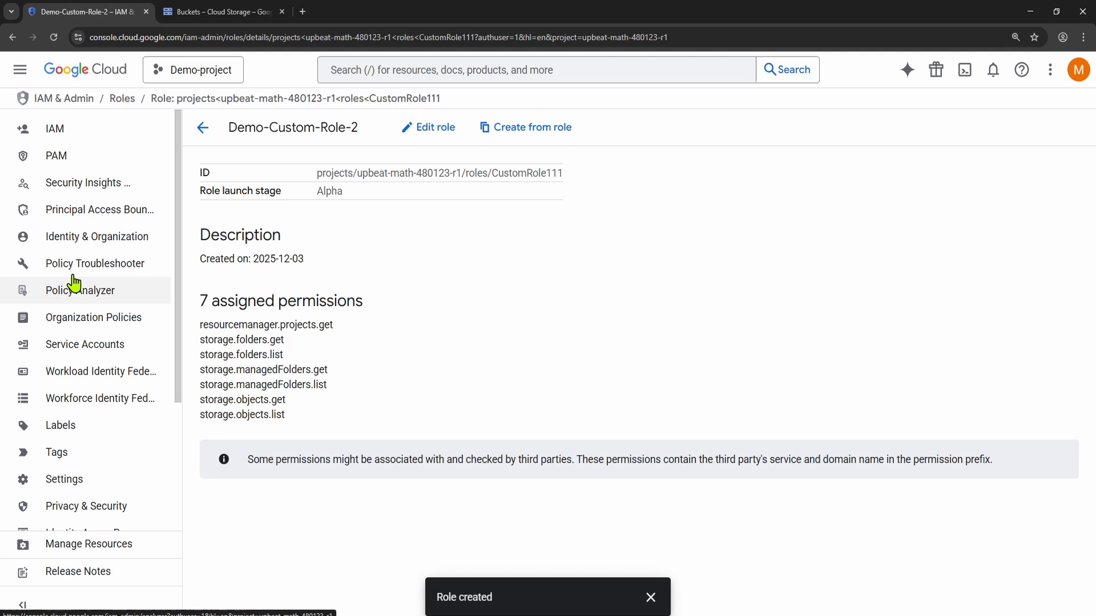
{"action": "left_click", "coordinate": [55, 133]}
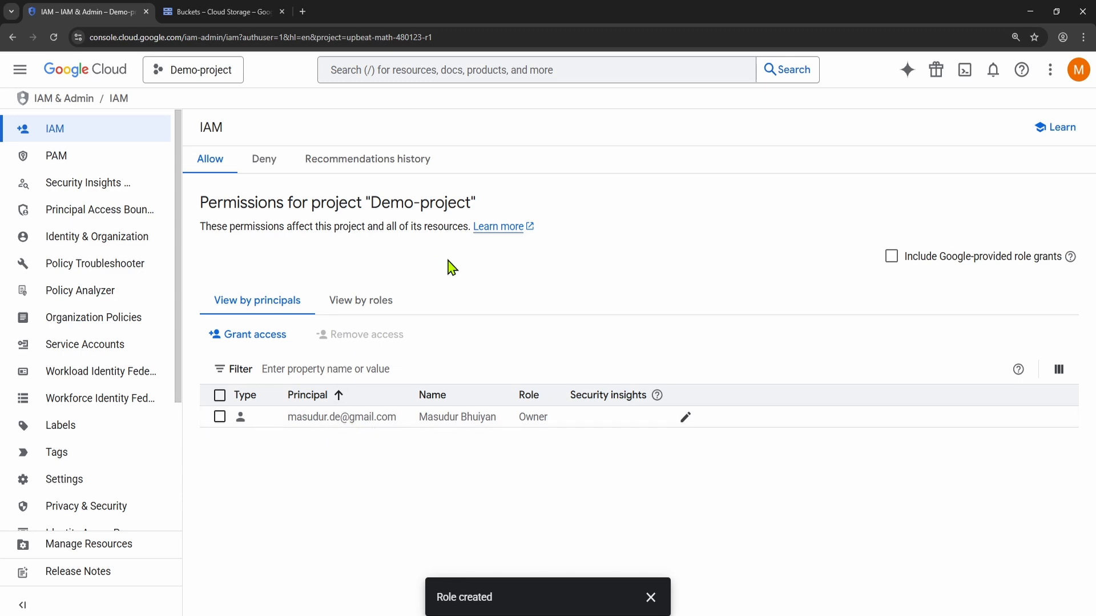
{"action": "left_click", "coordinate": [251, 342]}
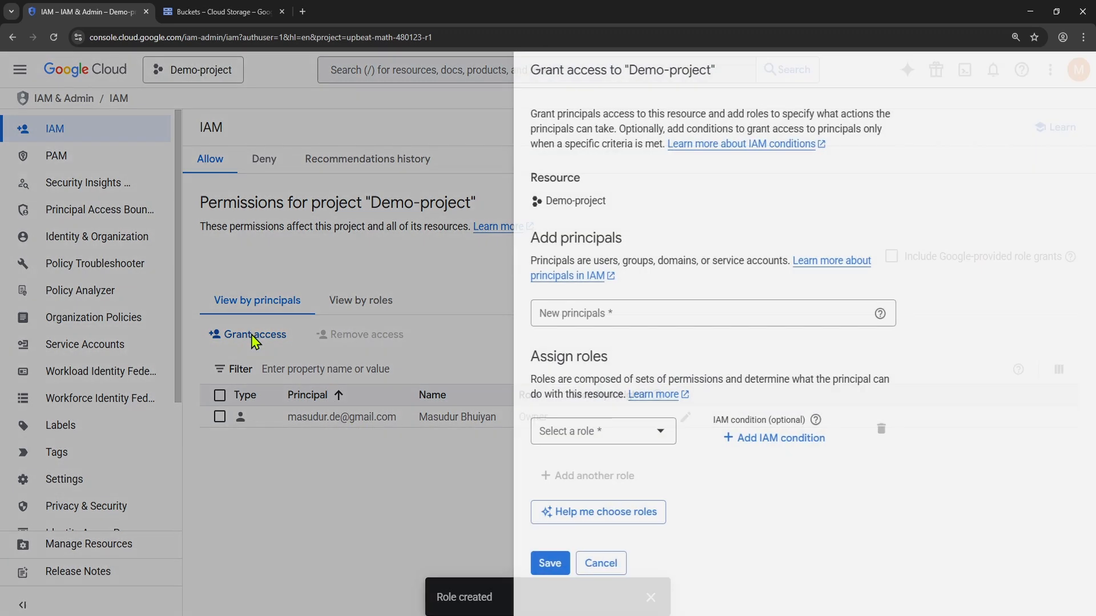
{"action": "key", "text": "ctrl+v"}
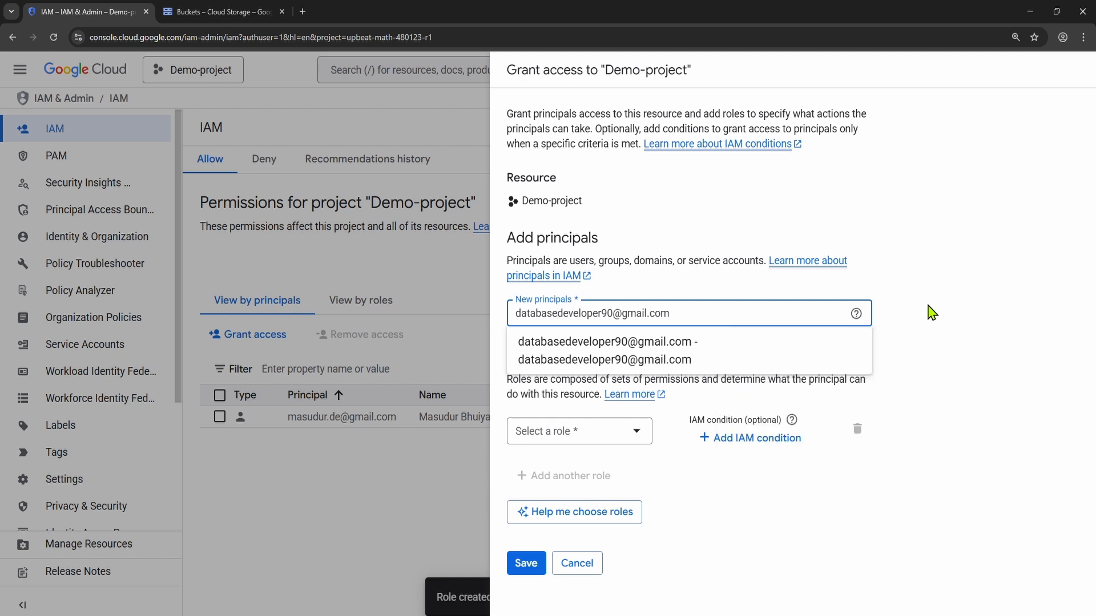
{"action": "left_click", "coordinate": [691, 360]}
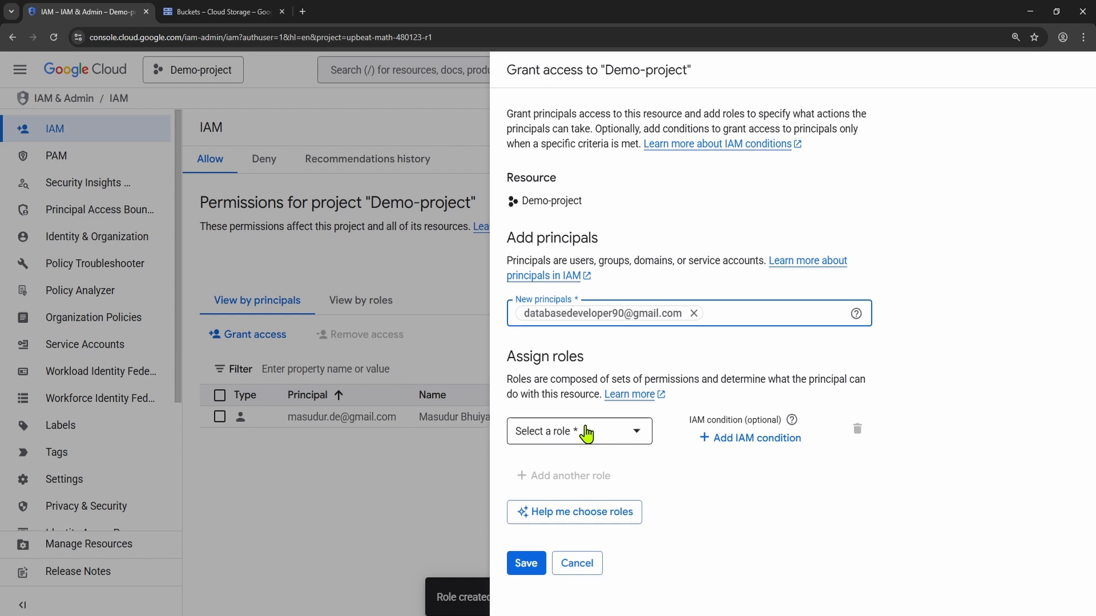
Step: Browse the roles available for the new principal across the Currently used, Custom, Basic and product-based categories
{"action": "left_click", "coordinate": [614, 439]}
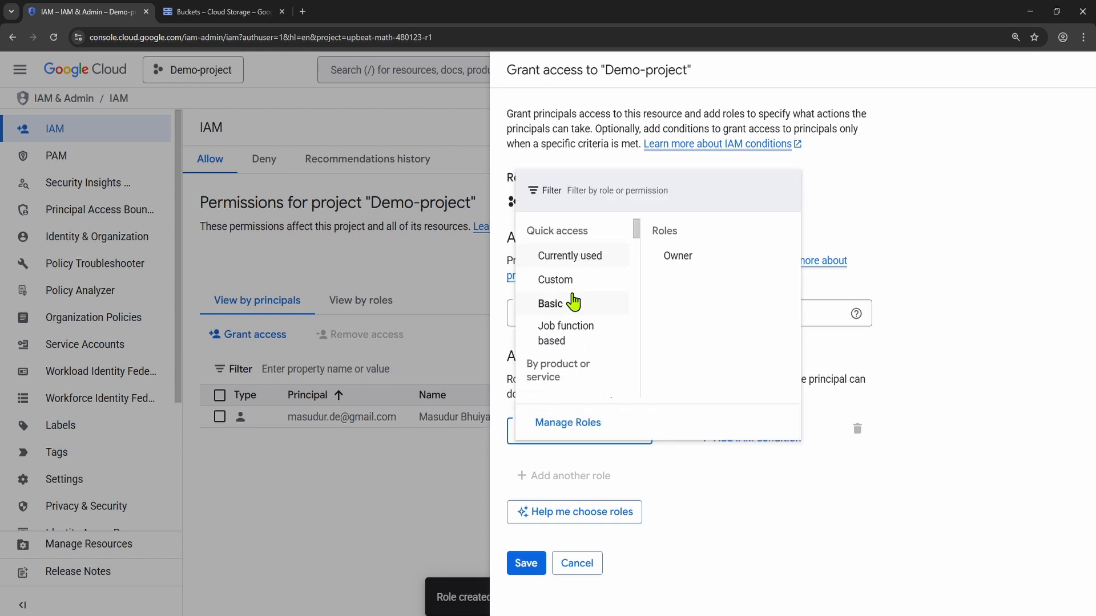
{"action": "left_click", "coordinate": [565, 333]}
{"action": "left_click", "coordinate": [845, 484]}
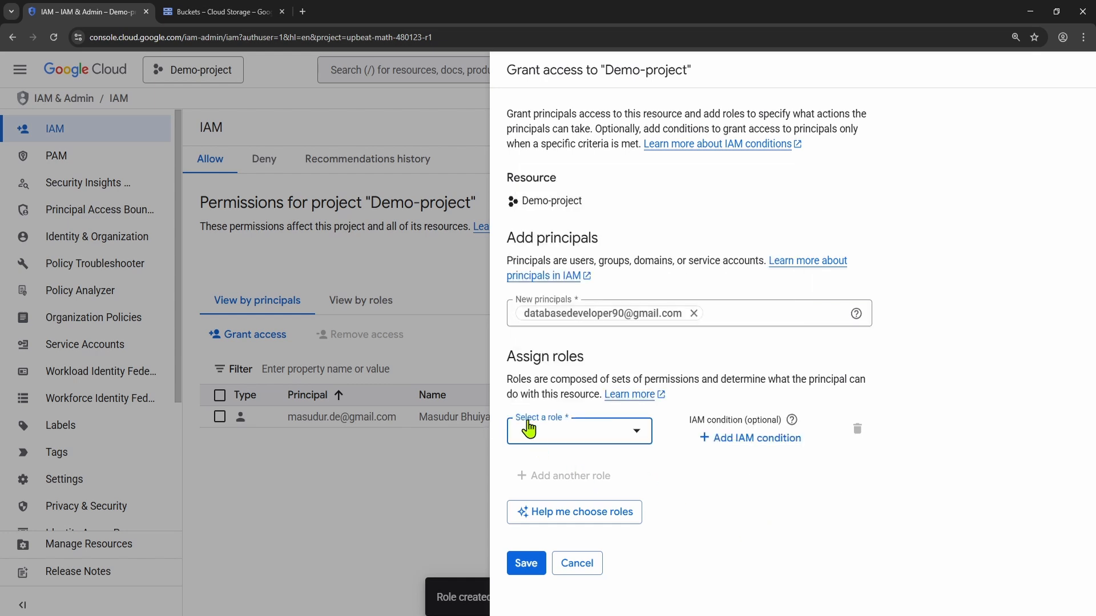
{"action": "left_click", "coordinate": [576, 440]}
{"action": "left_click", "coordinate": [567, 279]}
{"action": "left_click", "coordinate": [574, 257]}
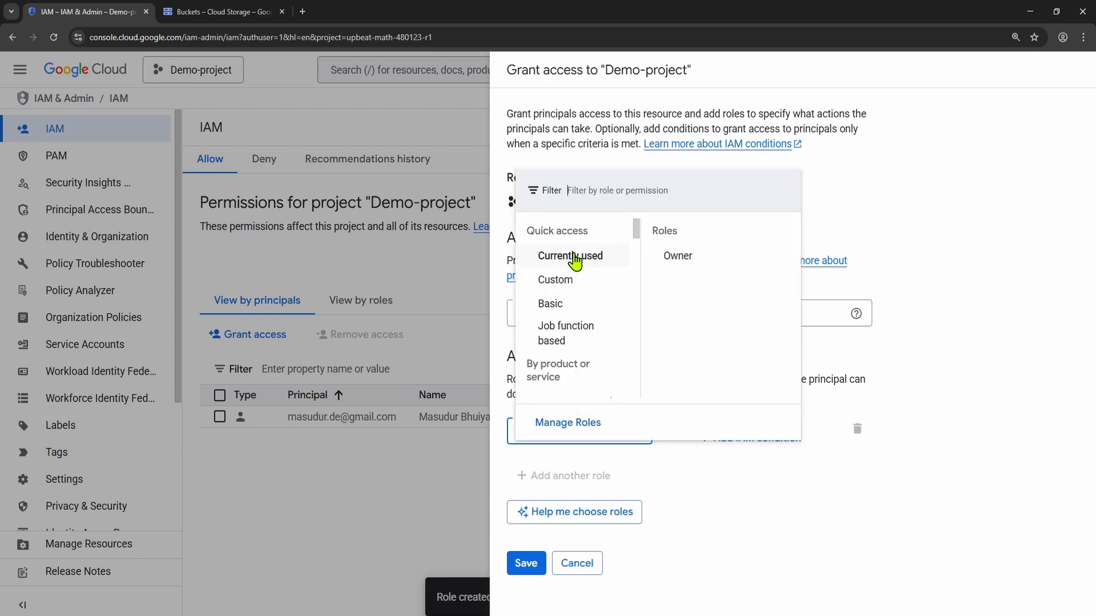
{"action": "left_click", "coordinate": [554, 305]}
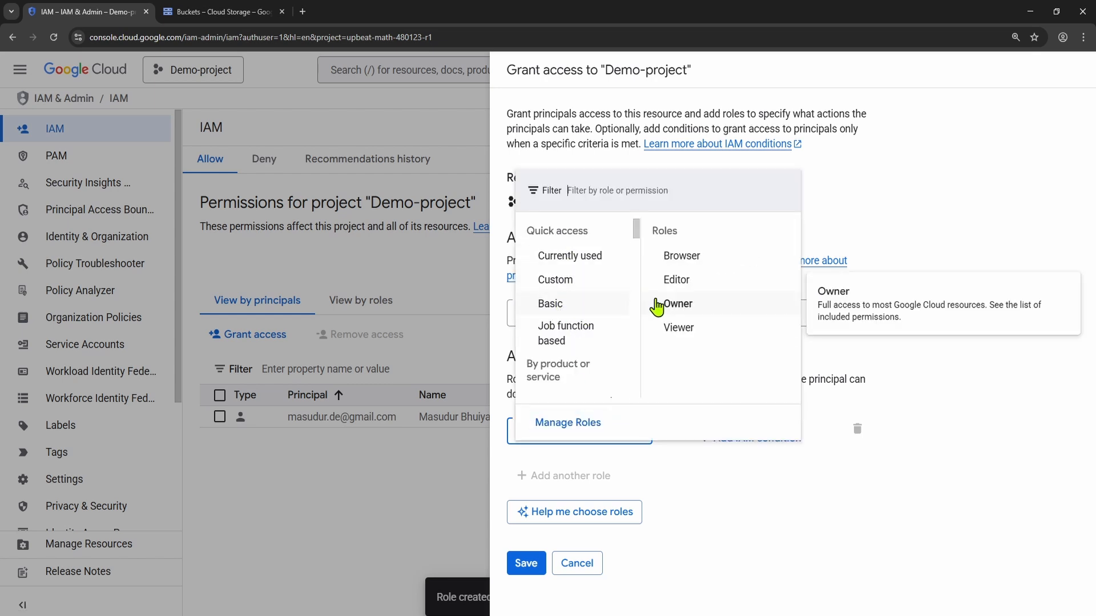
{"action": "left_click", "coordinate": [548, 281]}
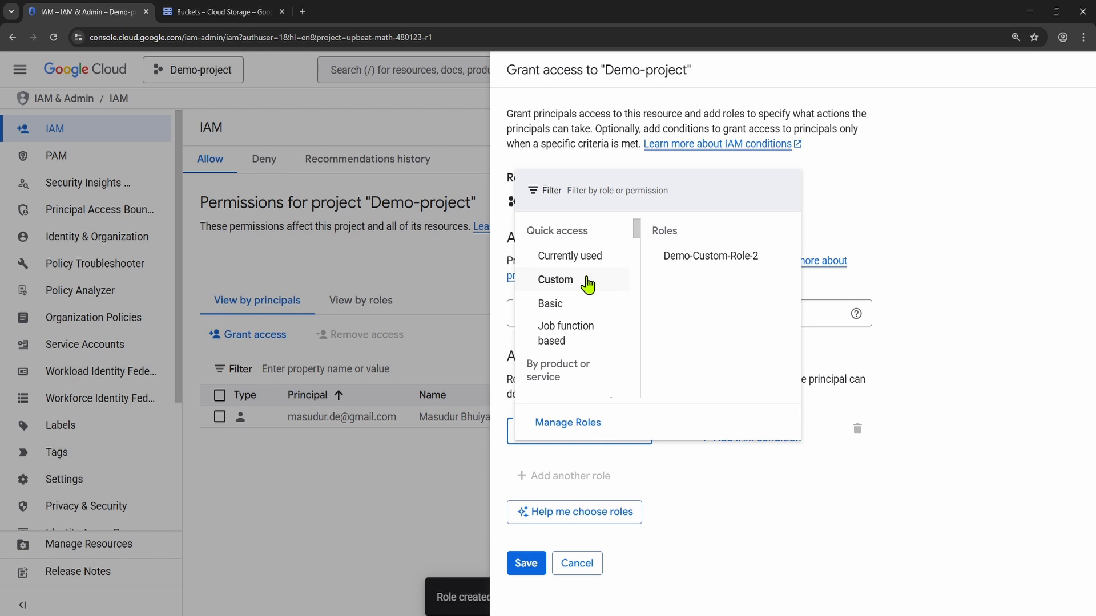
{"action": "mouse_move", "coordinate": [556, 308]}
{"action": "scroll", "coordinate": [565, 317], "scroll_direction": "down", "scroll_amount": 2}
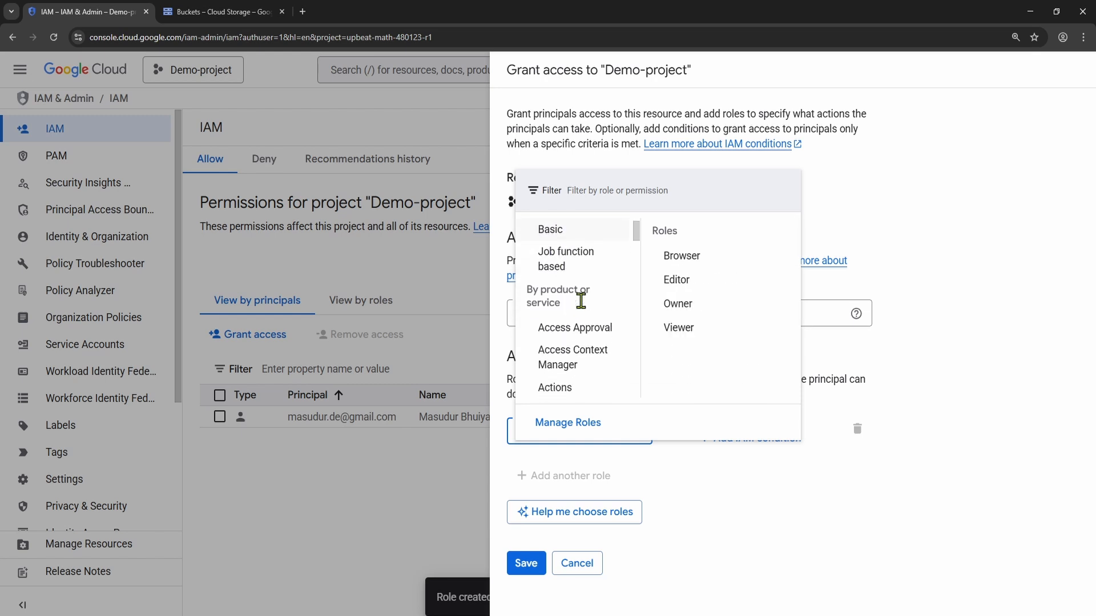
{"action": "scroll", "coordinate": [565, 274], "scroll_direction": "down", "scroll_amount": 2}
{"action": "scroll", "coordinate": [551, 268], "scroll_direction": "up", "scroll_amount": 1}
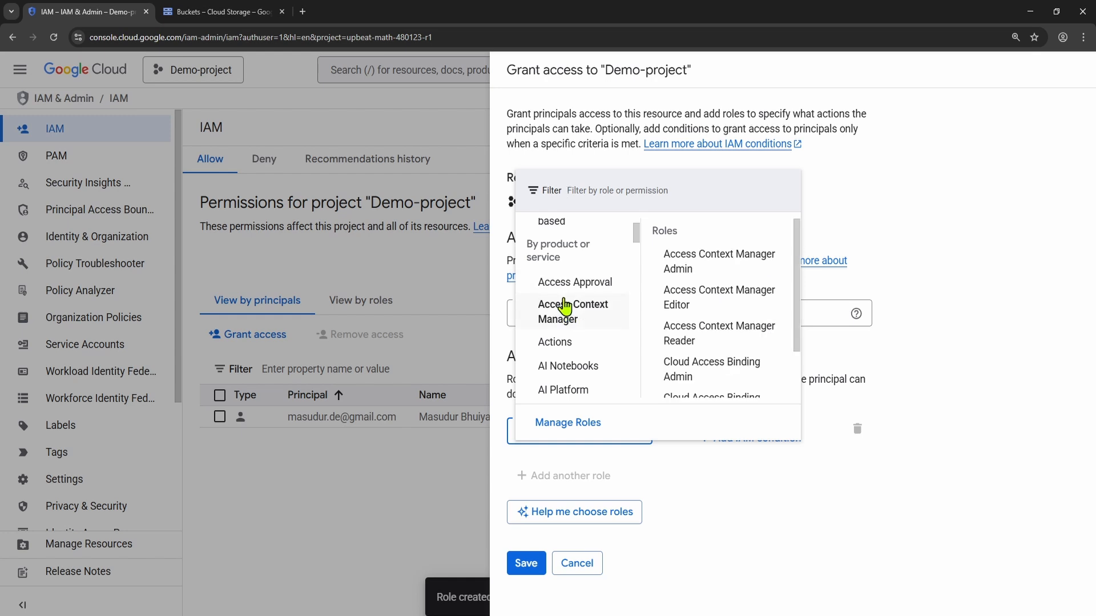
{"action": "scroll", "coordinate": [564, 345], "scroll_direction": "down", "scroll_amount": 3}
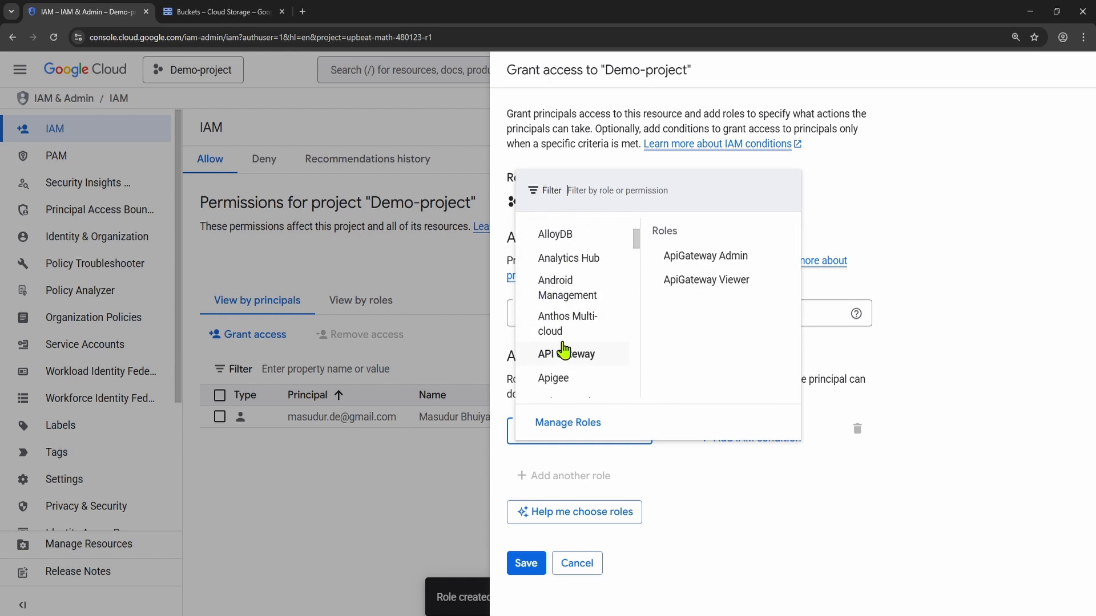
{"action": "scroll", "coordinate": [565, 319], "scroll_direction": "up", "scroll_amount": 5}
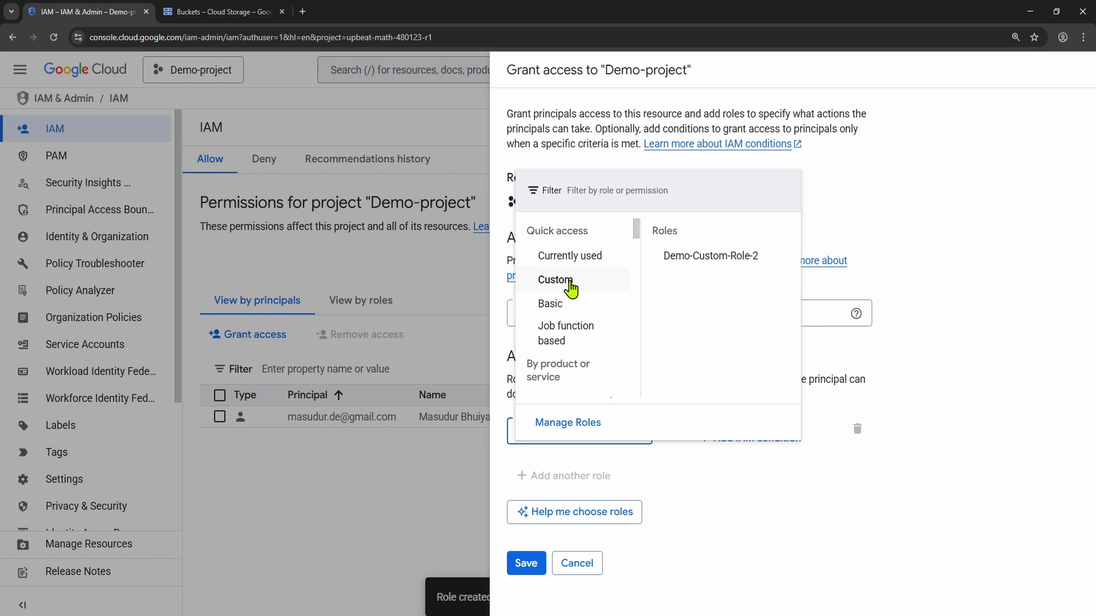
Step: Assign the custom role Demo-Custom-Role-2 to the new principal and save the access grant
{"action": "left_click", "coordinate": [576, 288]}
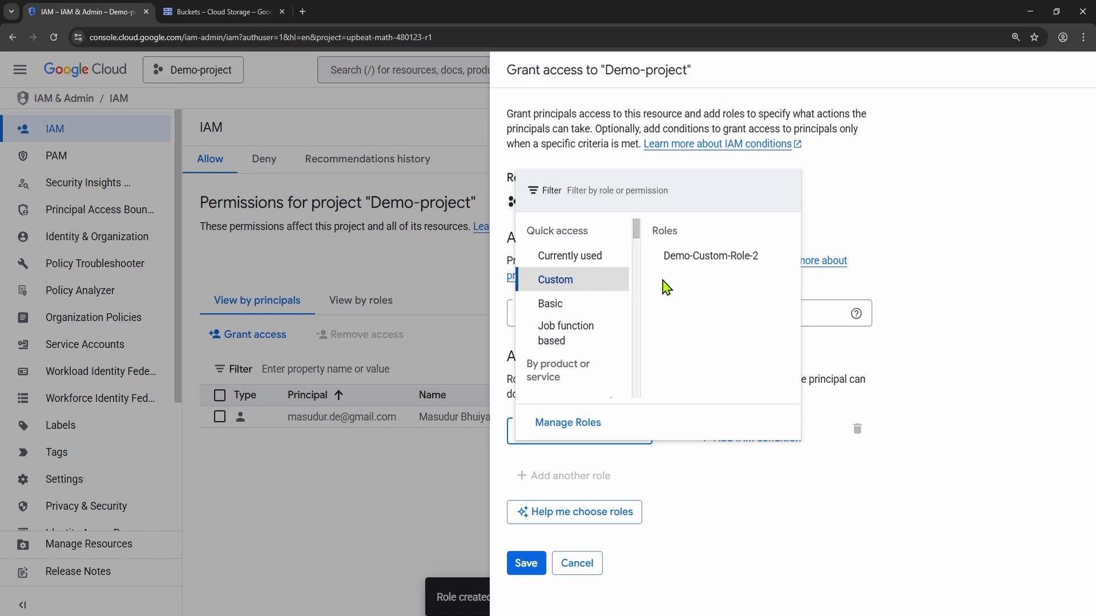
{"action": "left_click", "coordinate": [706, 257]}
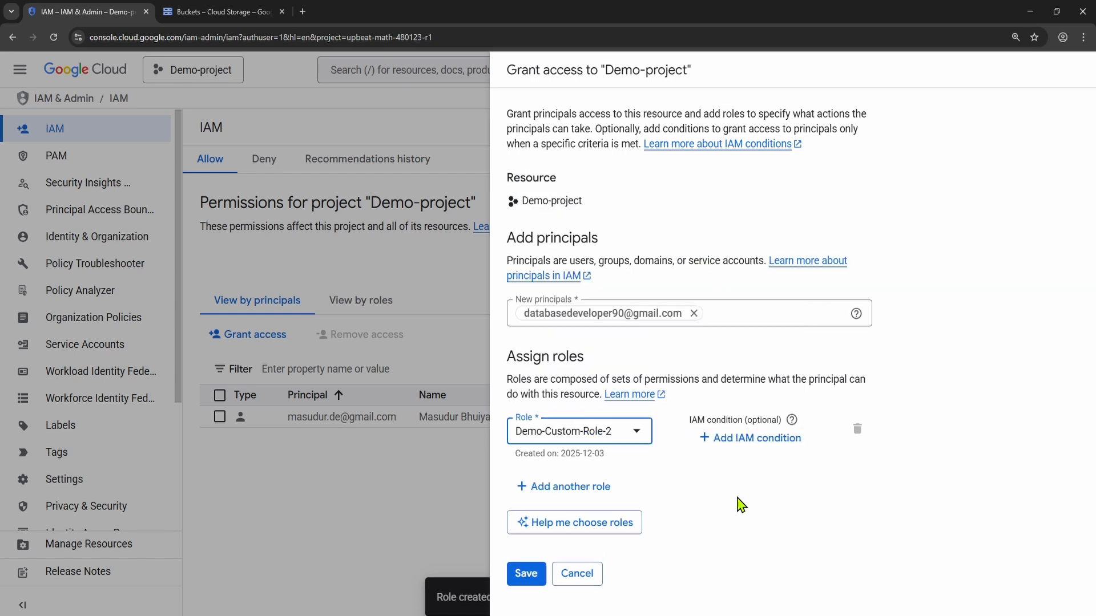
{"action": "left_click", "coordinate": [522, 576]}
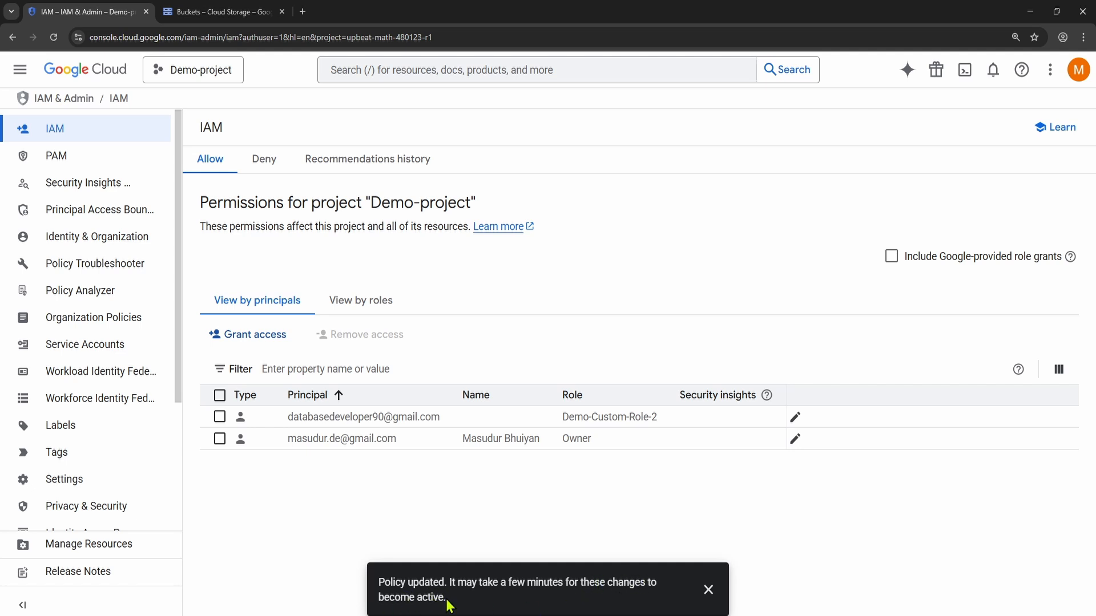
Step: Switch to the second account's console, reload it after checking its project list, and select Demo-project
{"action": "left_click", "coordinate": [209, 18]}
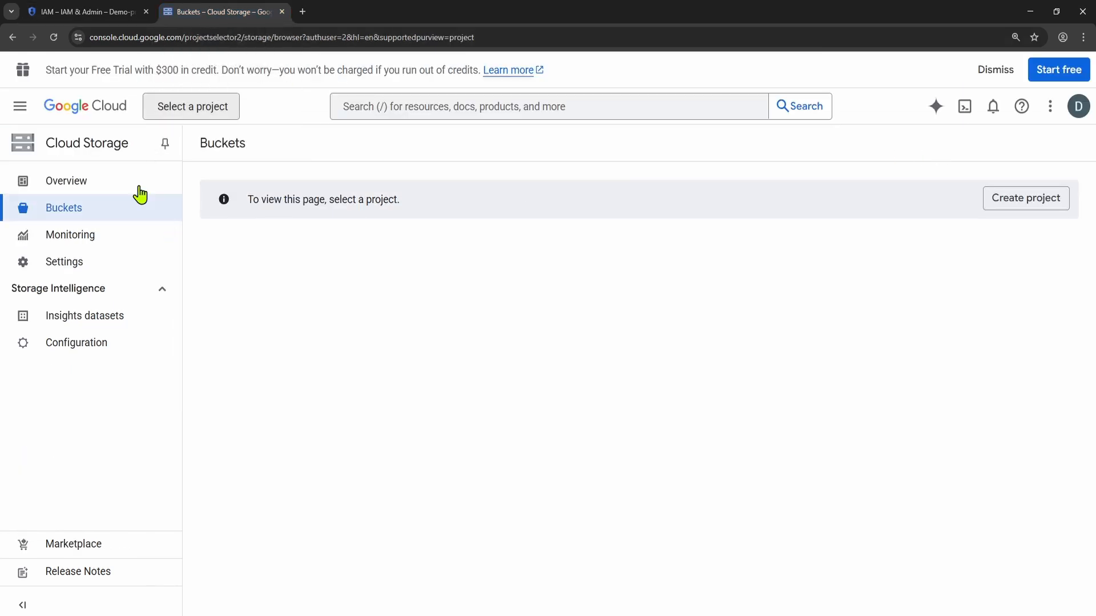
{"action": "left_click", "coordinate": [171, 114]}
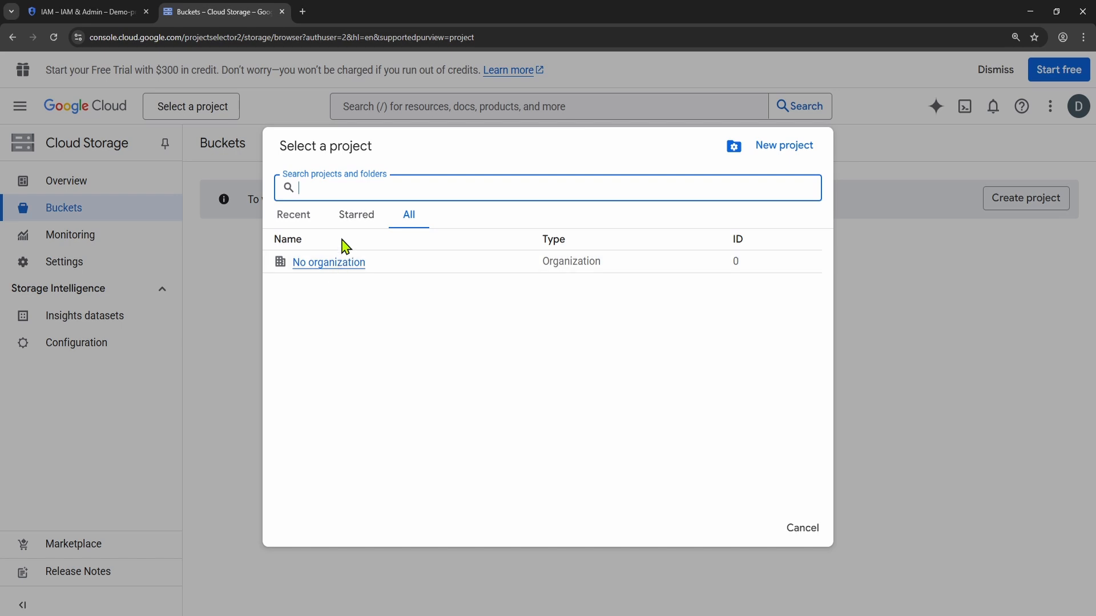
{"action": "left_click", "coordinate": [799, 528]}
{"action": "left_click", "coordinate": [54, 37]}
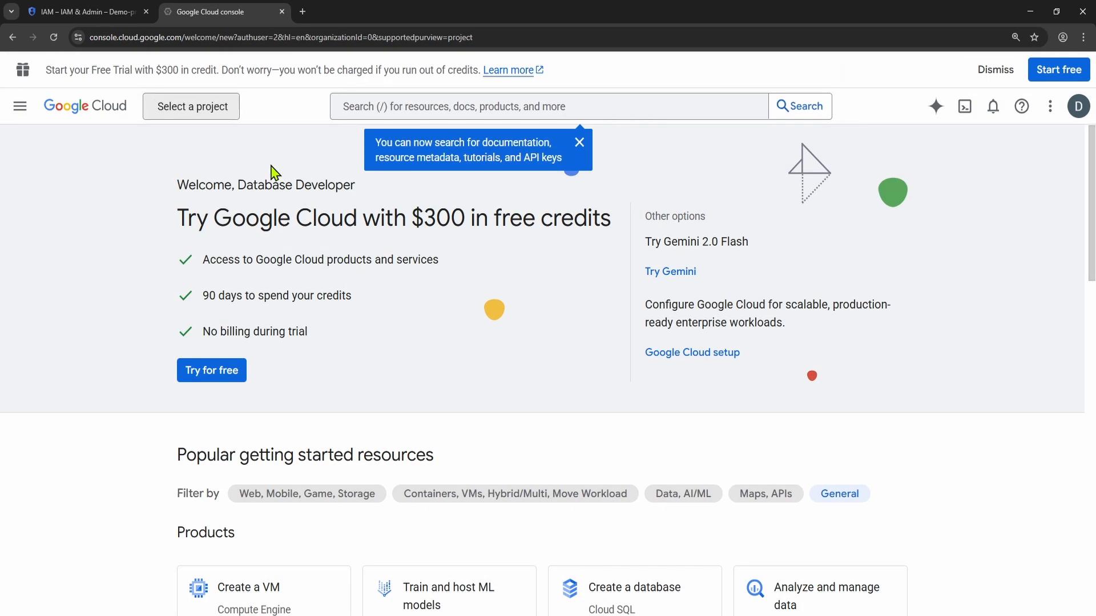
{"action": "left_click", "coordinate": [206, 107]}
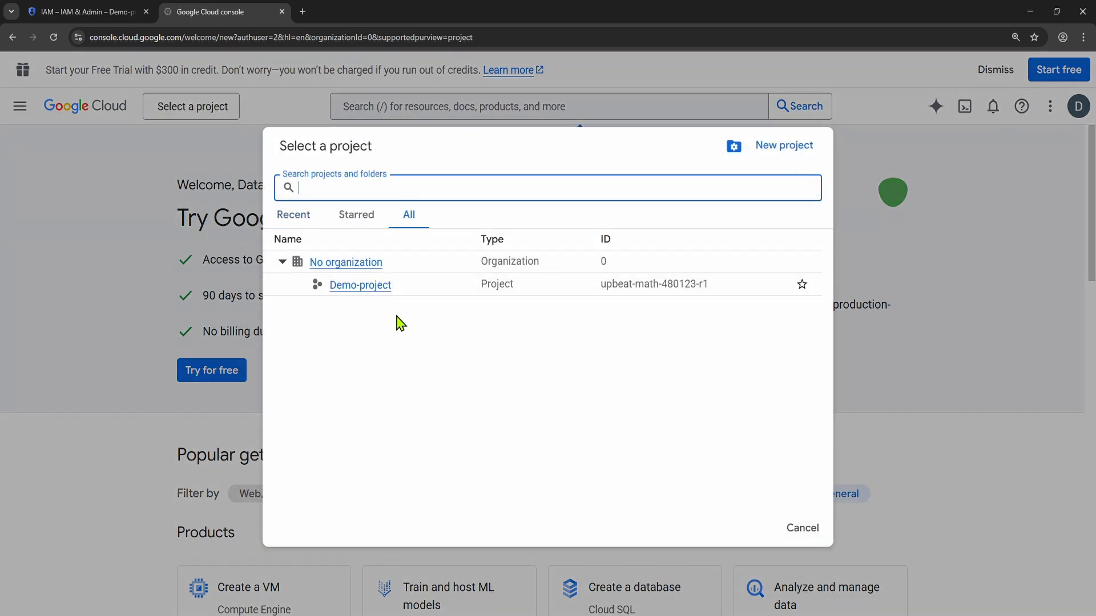
{"action": "left_click", "coordinate": [368, 288]}
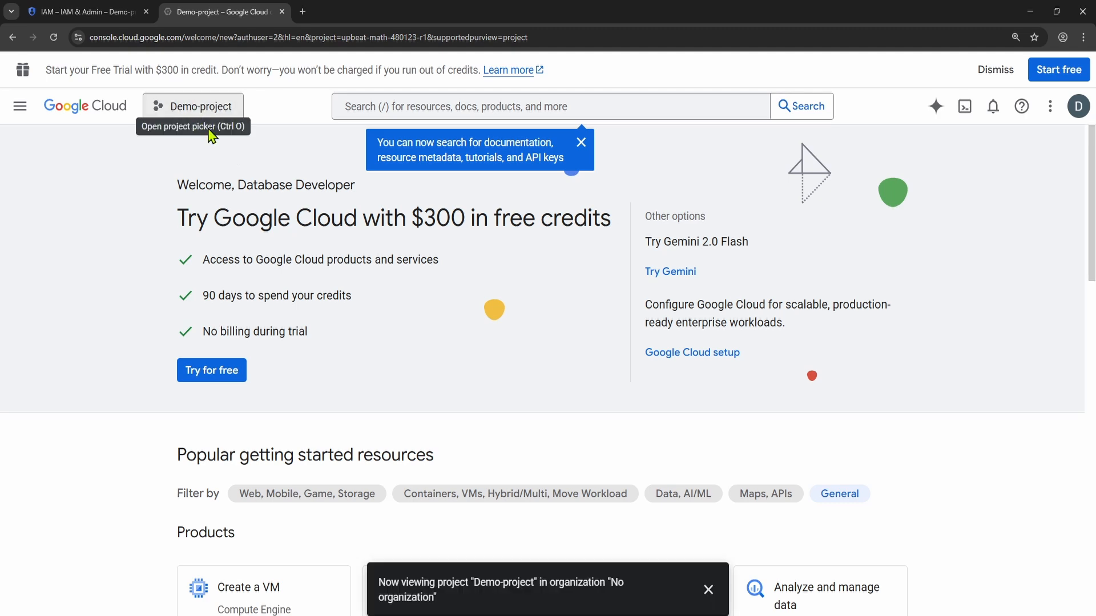
Step: Open the Cloud Storage buckets page for Demo-project under the second account and dismiss the search tip
{"action": "left_click", "coordinate": [24, 112]}
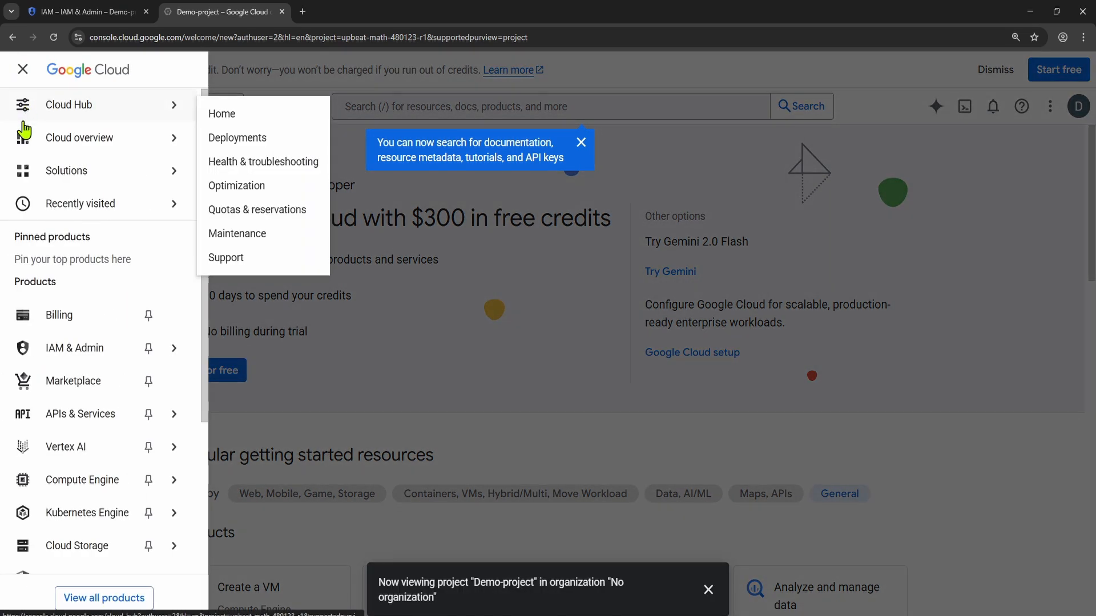
{"action": "scroll", "coordinate": [102, 469], "scroll_direction": "down", "scroll_amount": 1}
{"action": "mouse_move", "coordinate": [83, 496]}
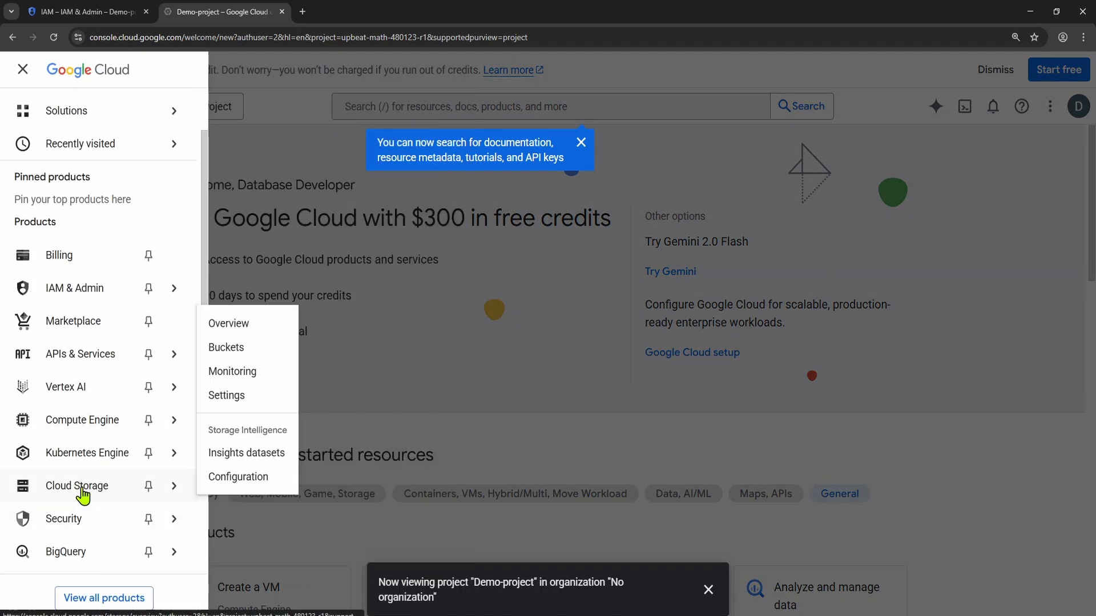
{"action": "left_click", "coordinate": [246, 349]}
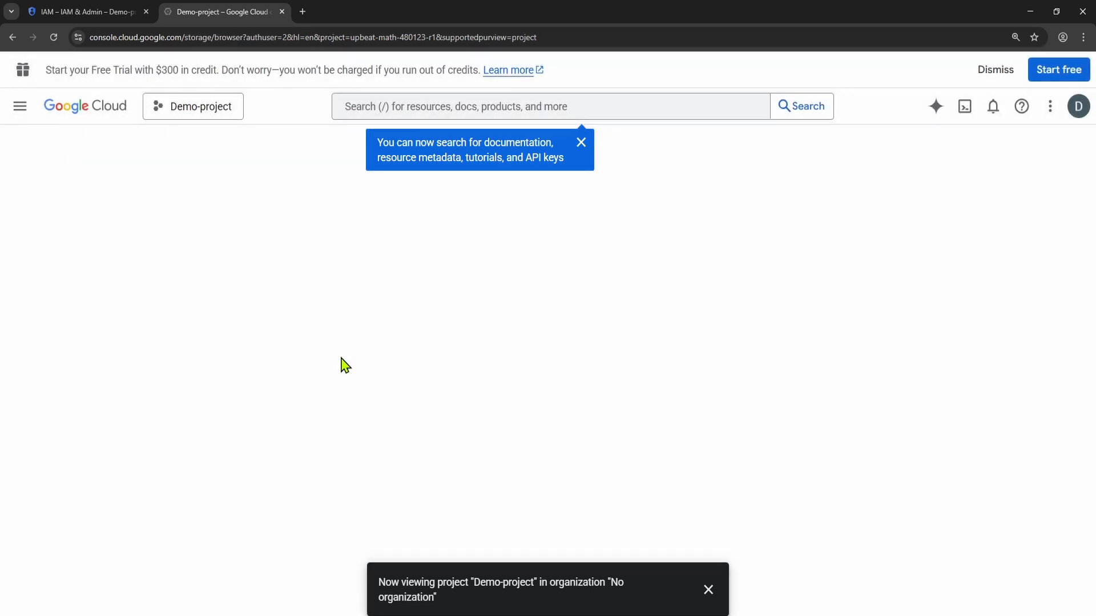
{"action": "left_click", "coordinate": [582, 144]}
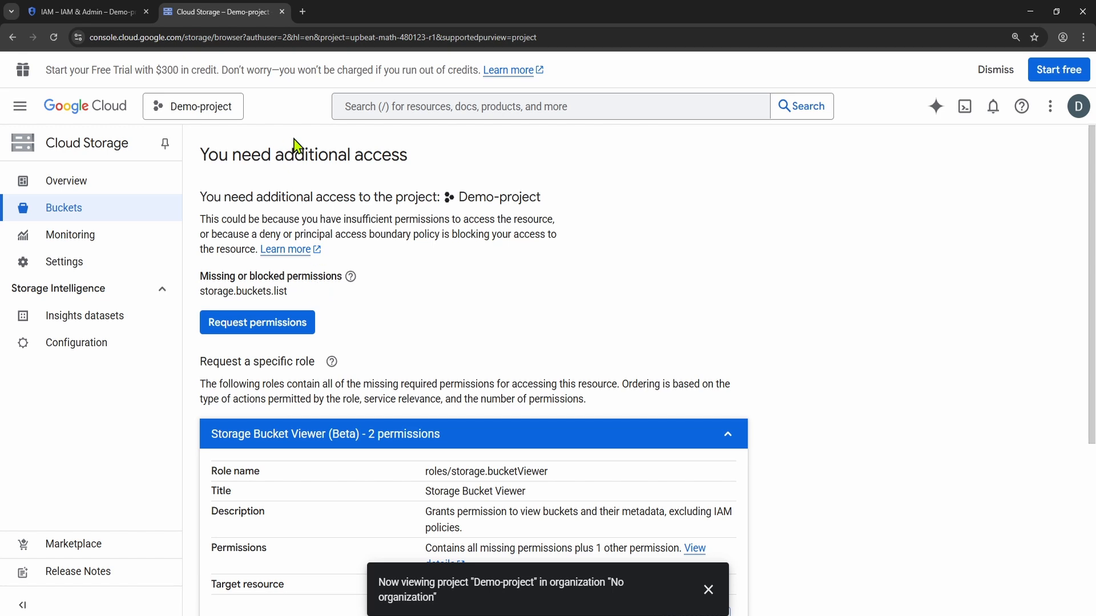
Step: Return to the owner account's console and open Demo-project's Cloud Storage buckets page
{"action": "left_click", "coordinate": [102, 11]}
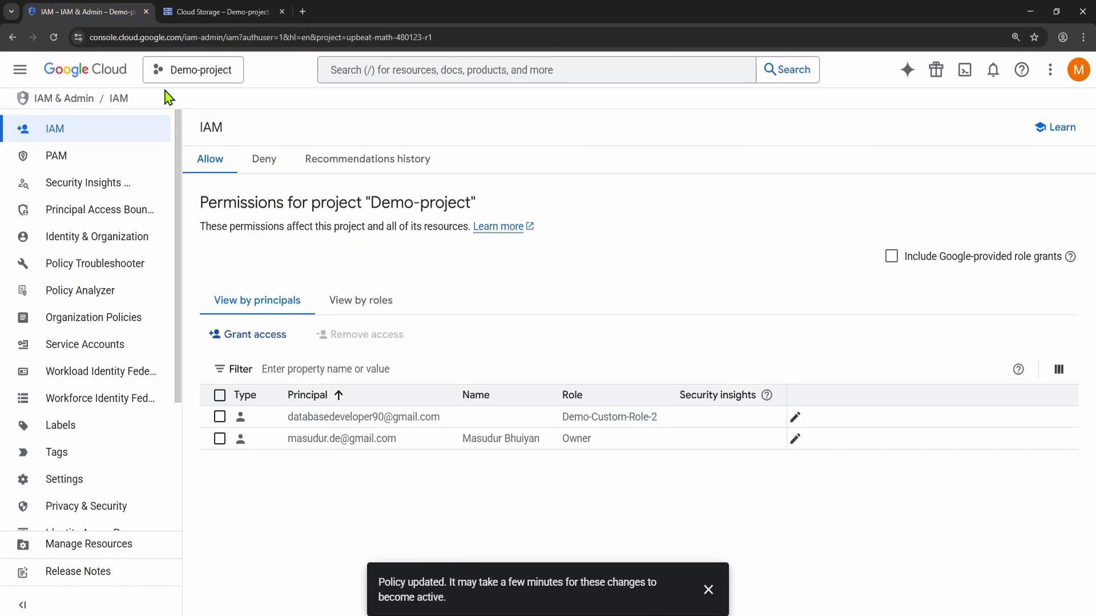
{"action": "scroll", "coordinate": [74, 331], "scroll_direction": "down", "scroll_amount": 2}
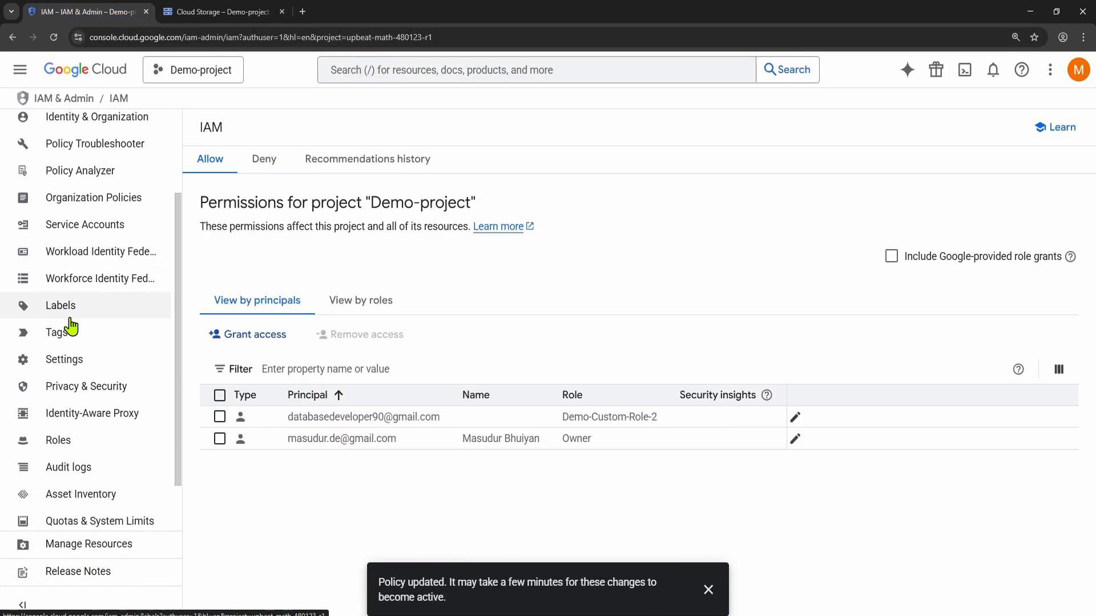
{"action": "scroll", "coordinate": [68, 320], "scroll_direction": "up", "scroll_amount": 3}
{"action": "left_click", "coordinate": [22, 76]}
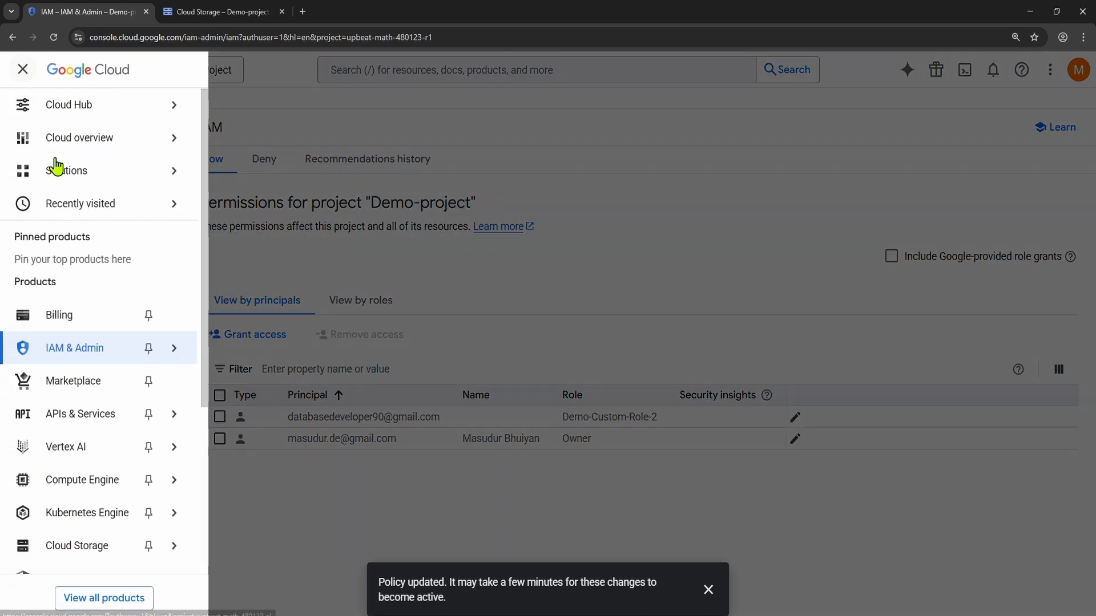
{"action": "scroll", "coordinate": [93, 502], "scroll_direction": "down", "scroll_amount": 2}
{"action": "mouse_move", "coordinate": [76, 488]}
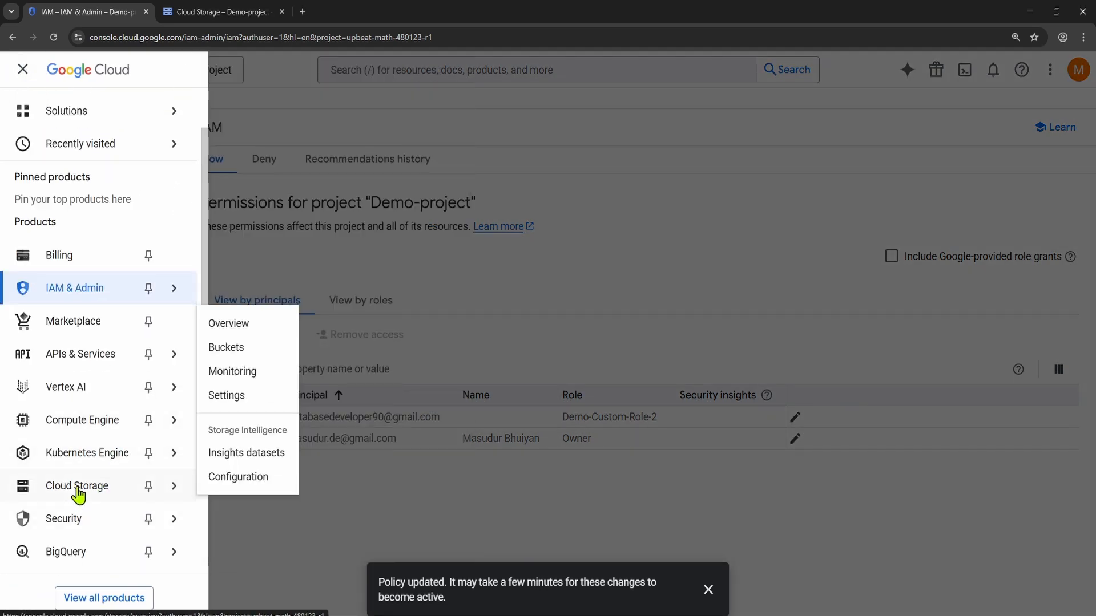
{"action": "left_click", "coordinate": [231, 347]}
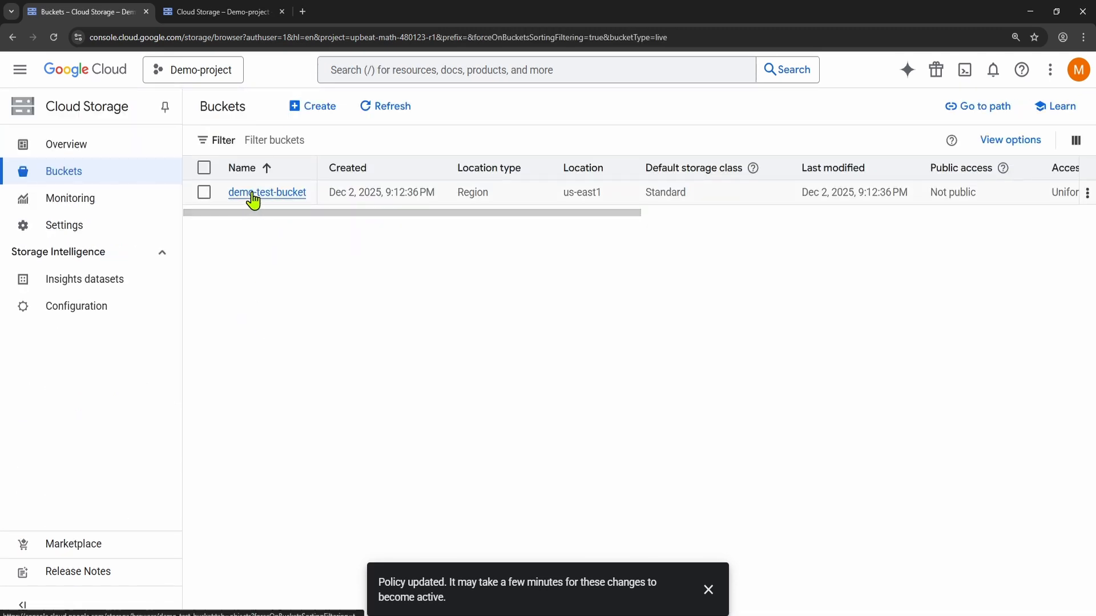
Step: Open demo-test-bucket, dismiss the sorting and filtering tip, and view the contents of its Sales folder
{"action": "left_click", "coordinate": [256, 200]}
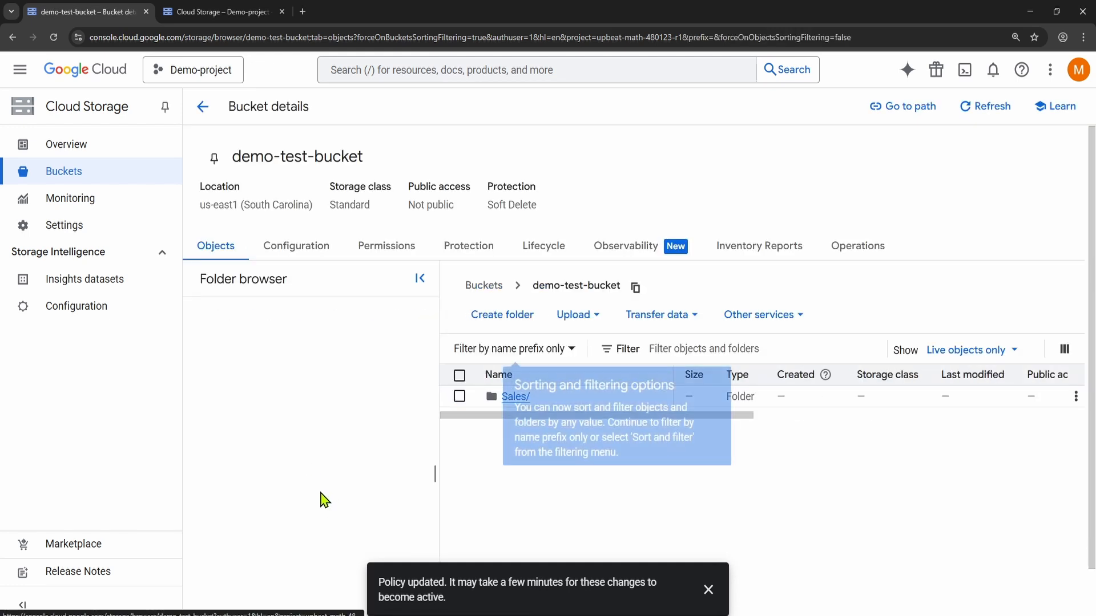
{"action": "left_click", "coordinate": [717, 380]}
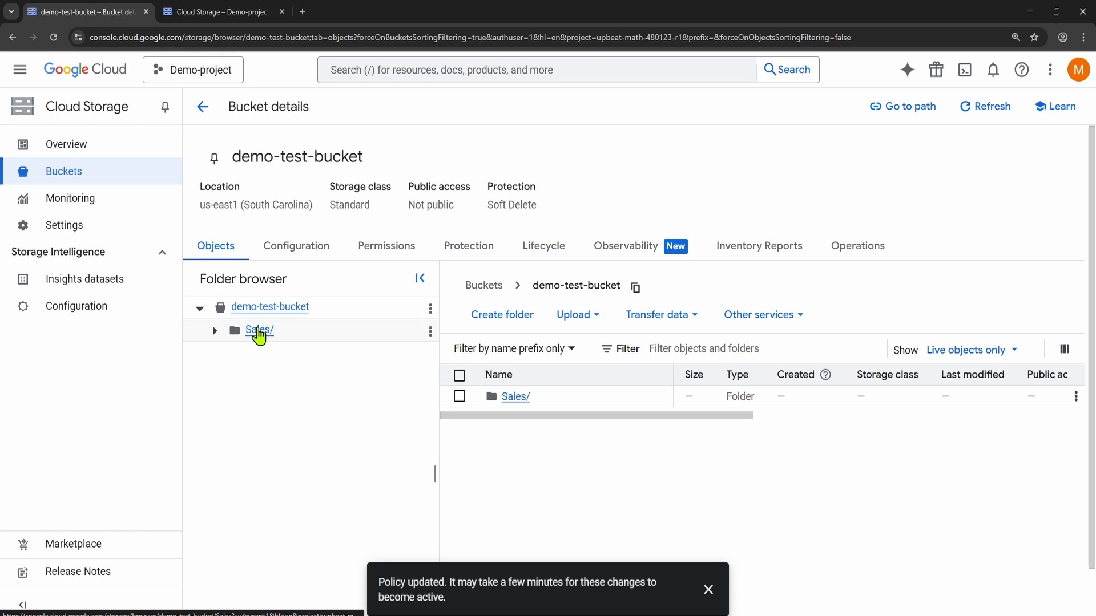
{"action": "left_click", "coordinate": [258, 335]}
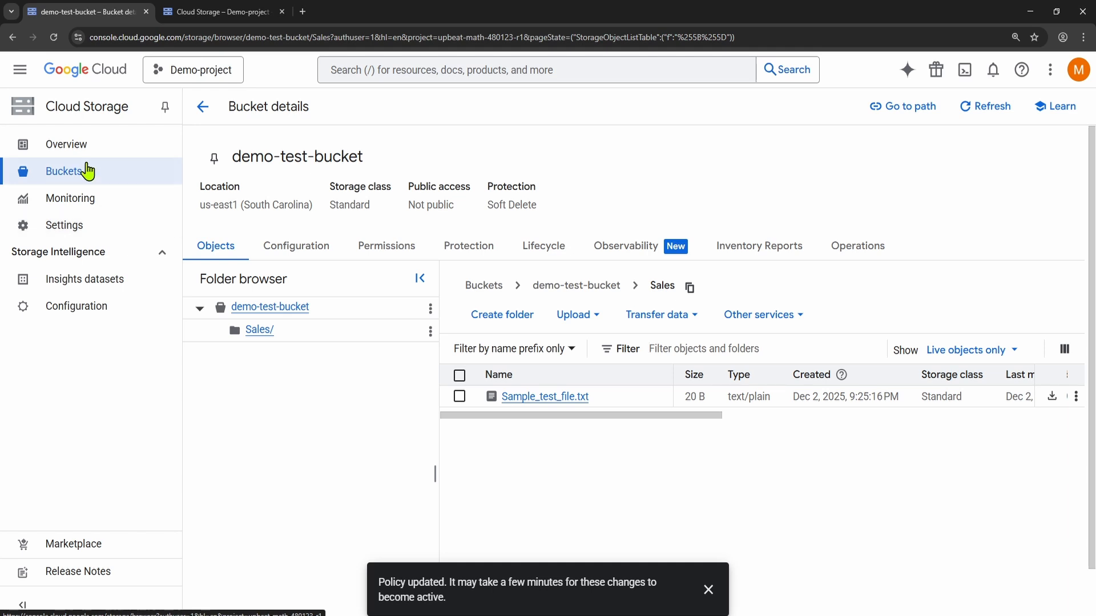
Step: Recheck the buckets page under the second account and examine the missing permissions and the roles that can be requested
{"action": "left_click", "coordinate": [179, 21]}
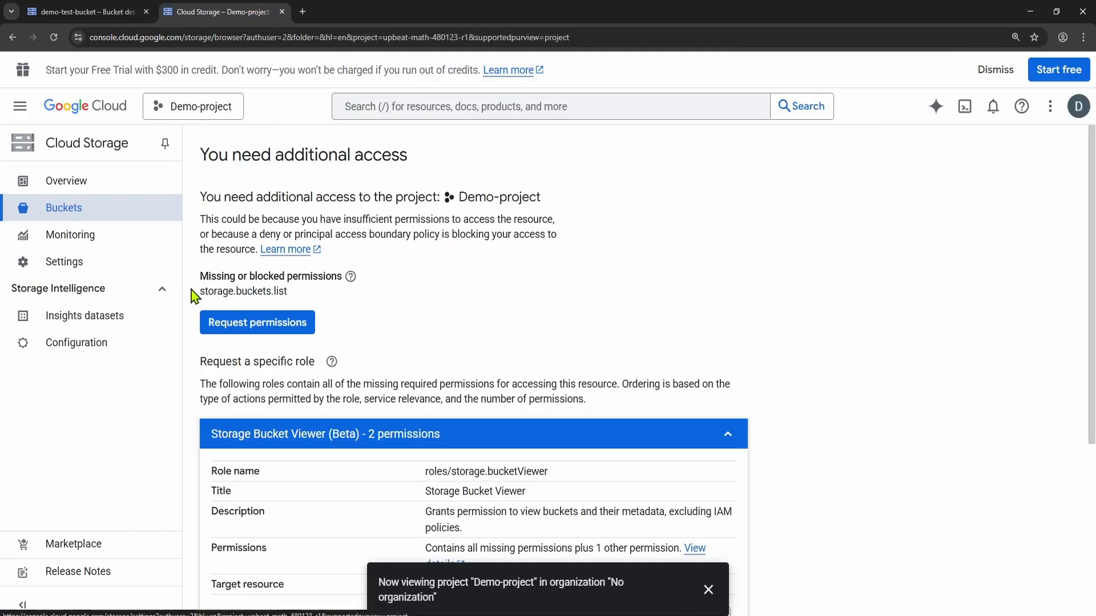
{"action": "left_click", "coordinate": [68, 210]}
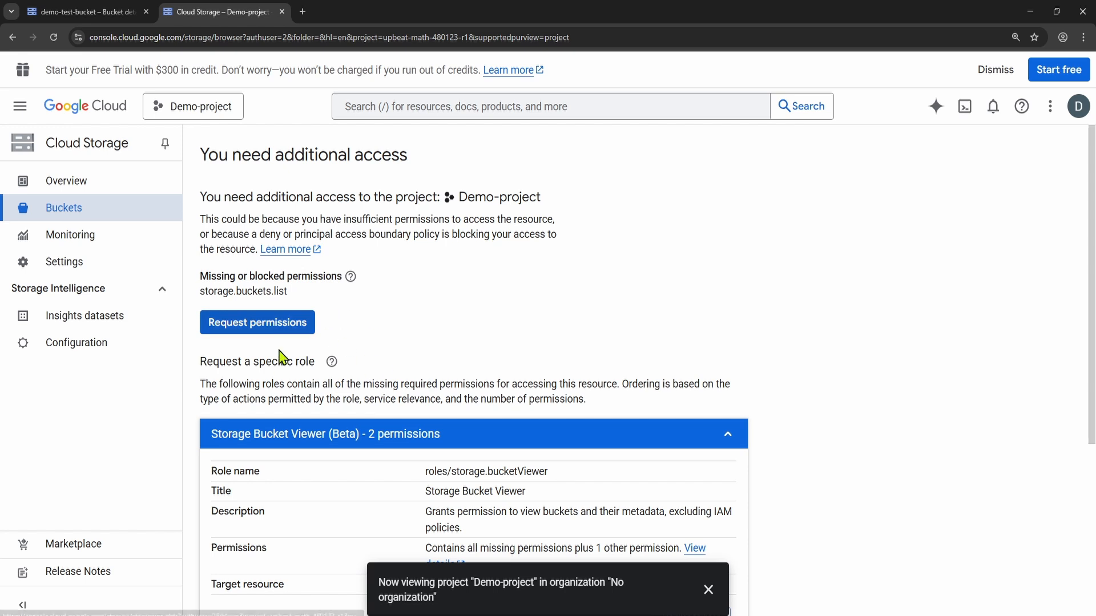
{"action": "scroll", "coordinate": [392, 345], "scroll_direction": "down", "scroll_amount": 1}
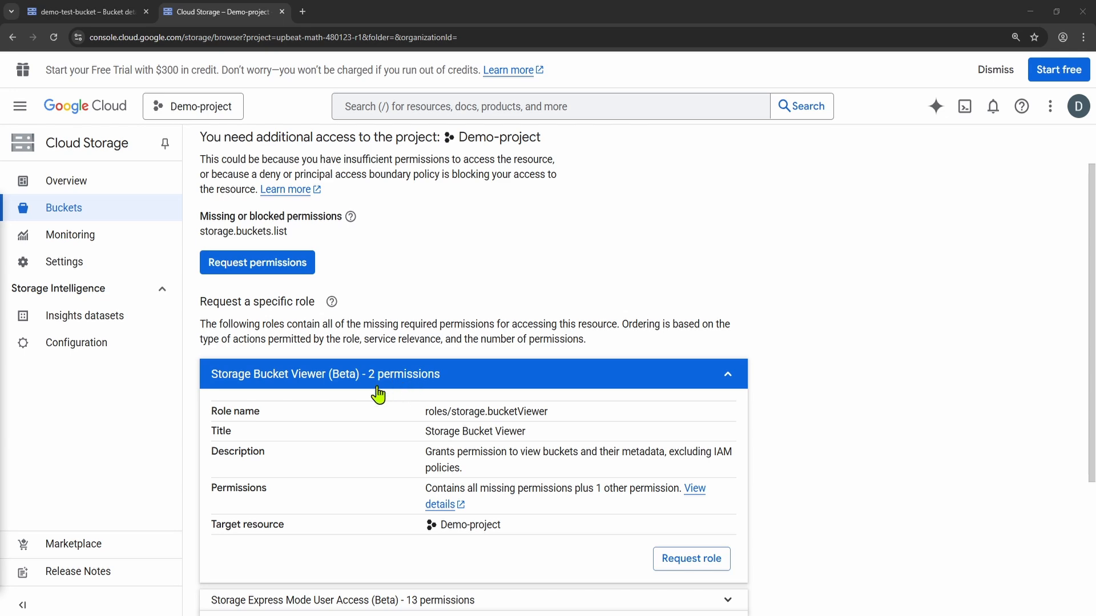
Step: Return to the owner account's console and open the IAM permissions page for Demo-project
{"action": "left_click", "coordinate": [100, 14]}
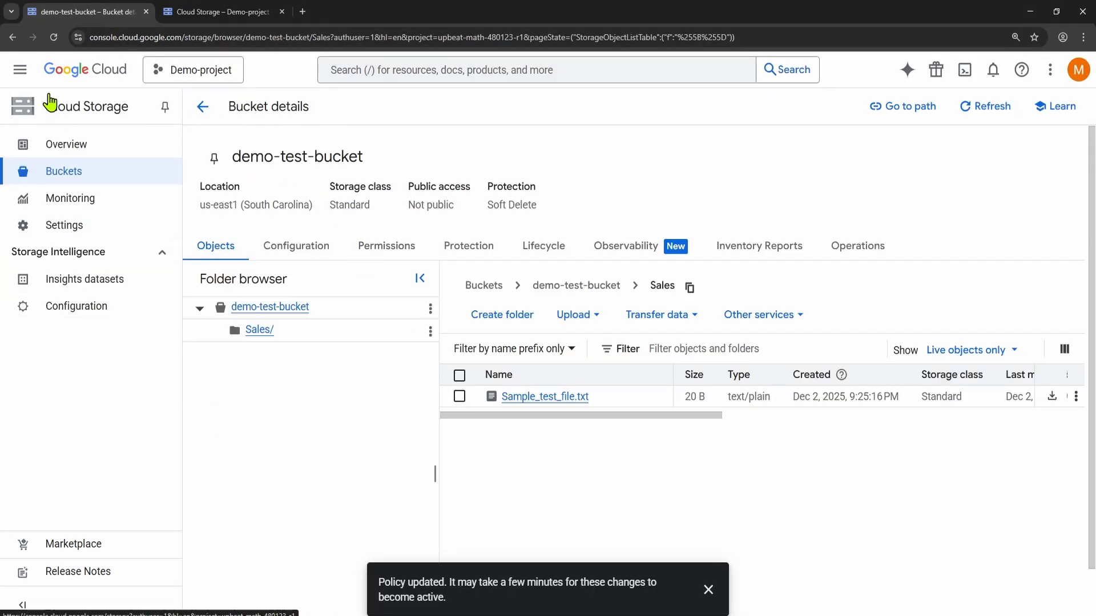
{"action": "left_click", "coordinate": [20, 71]}
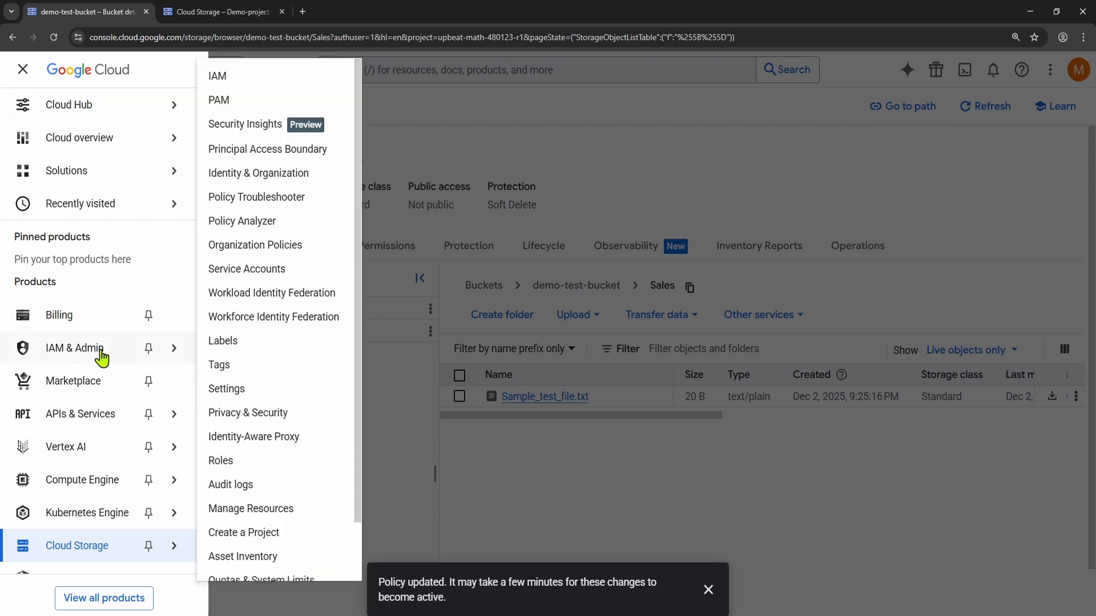
{"action": "mouse_move", "coordinate": [100, 353]}
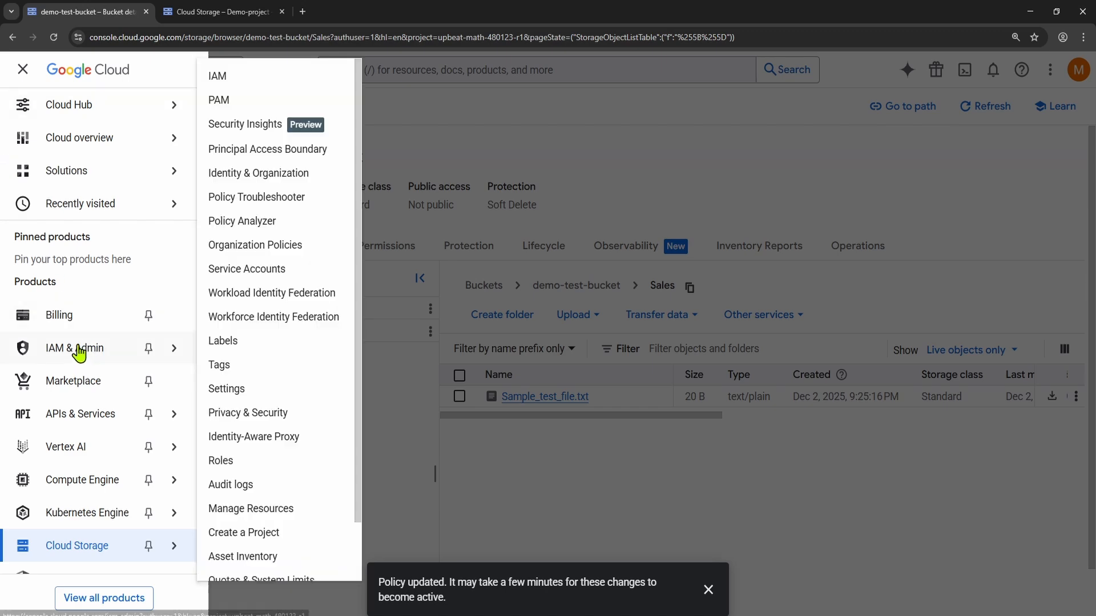
{"action": "left_click", "coordinate": [217, 76]}
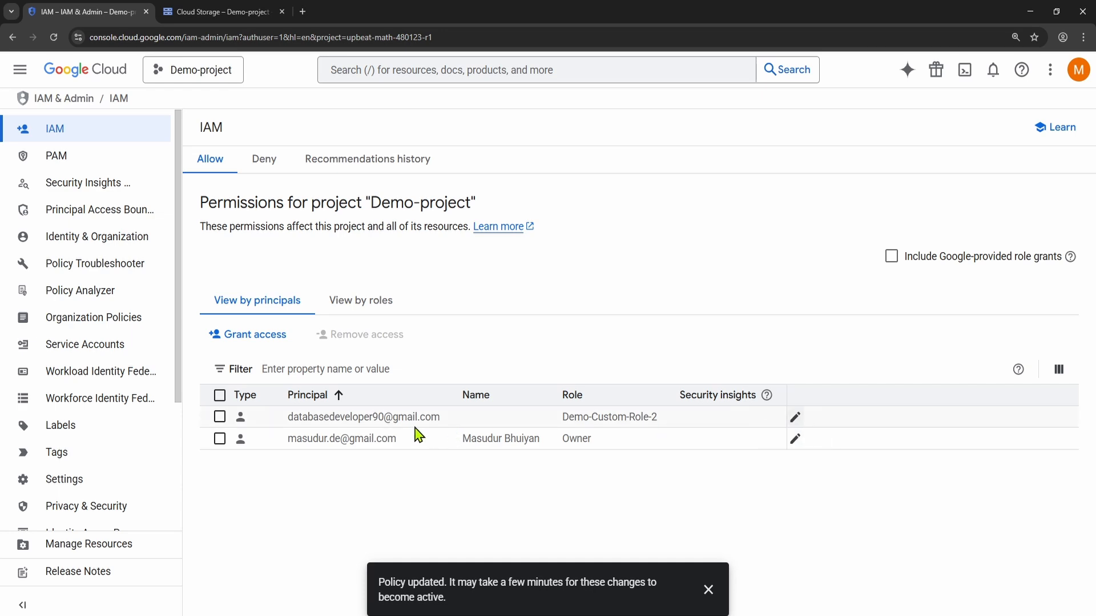
Step: Add the Cloud Storage role Storage Bucket Viewer (Beta) to the second account's access to Demo-project and save the change
{"action": "left_click", "coordinate": [797, 420]}
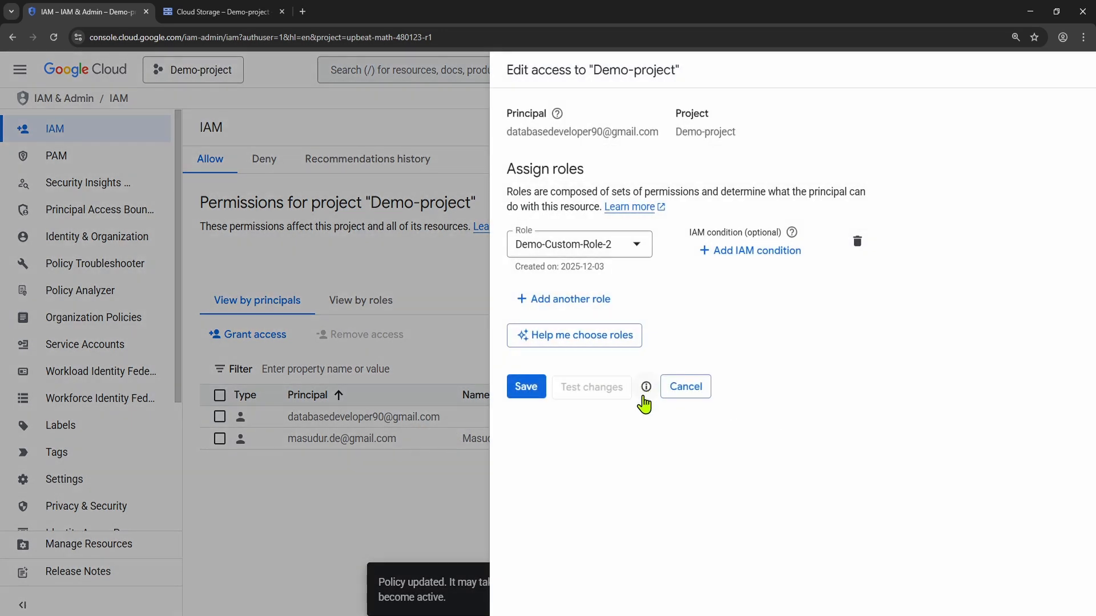
{"action": "left_click", "coordinate": [540, 307]}
{"action": "left_click", "coordinate": [640, 310]}
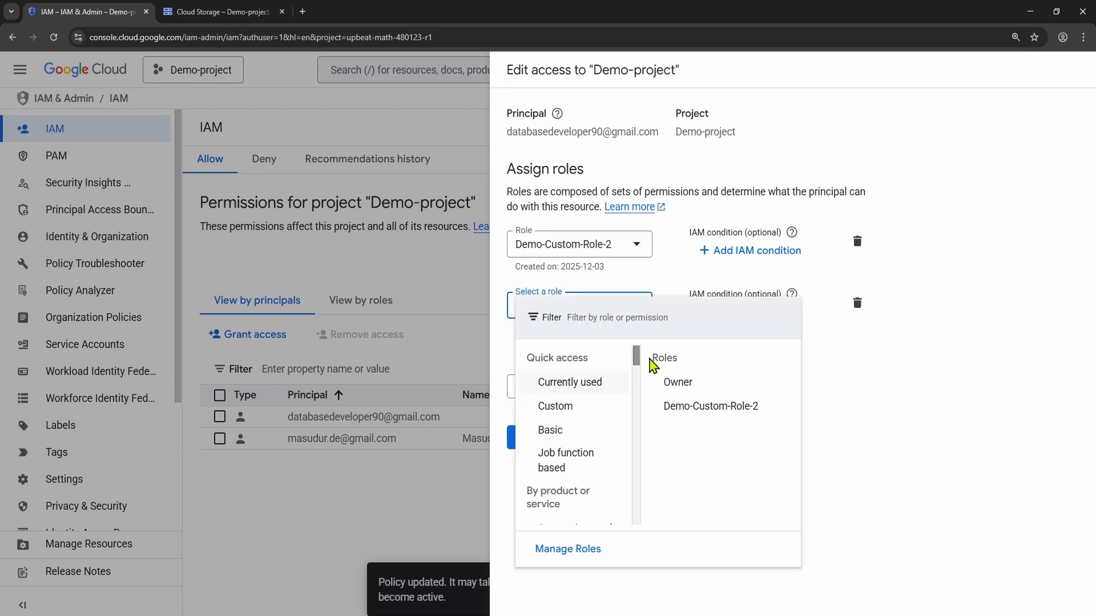
{"action": "scroll", "coordinate": [570, 394], "scroll_direction": "down", "scroll_amount": 1}
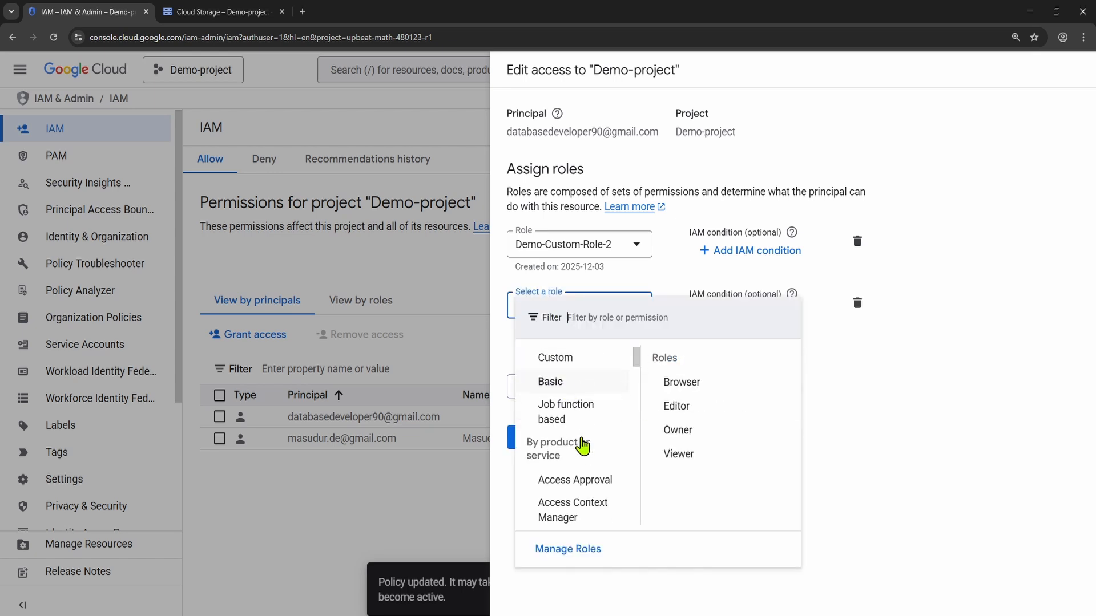
{"action": "scroll", "coordinate": [582, 447], "scroll_direction": "down", "scroll_amount": 10}
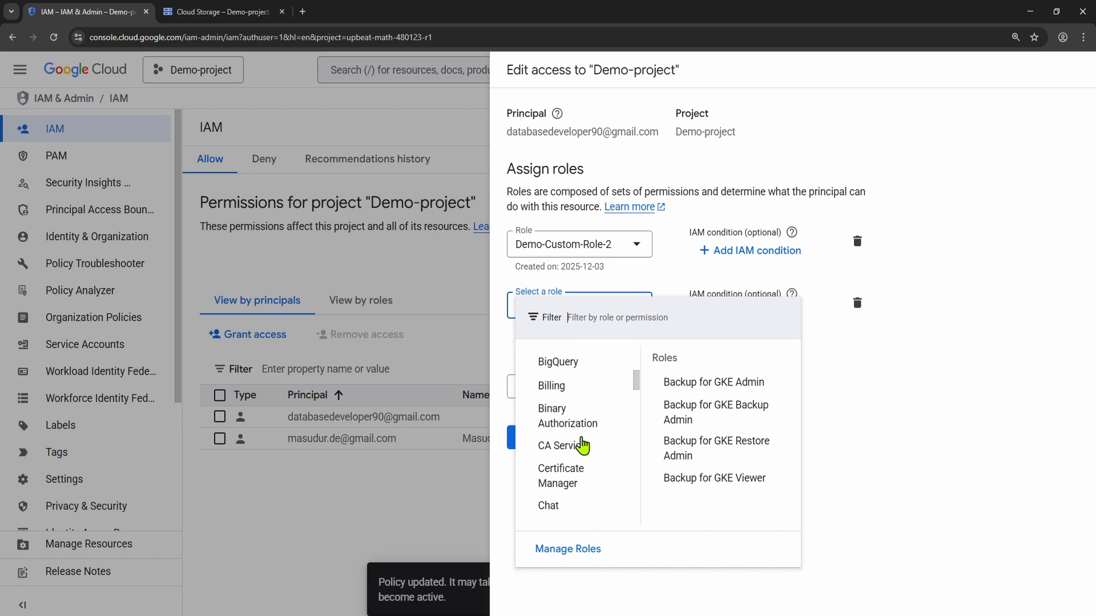
{"action": "scroll", "coordinate": [582, 447], "scroll_direction": "down", "scroll_amount": 10}
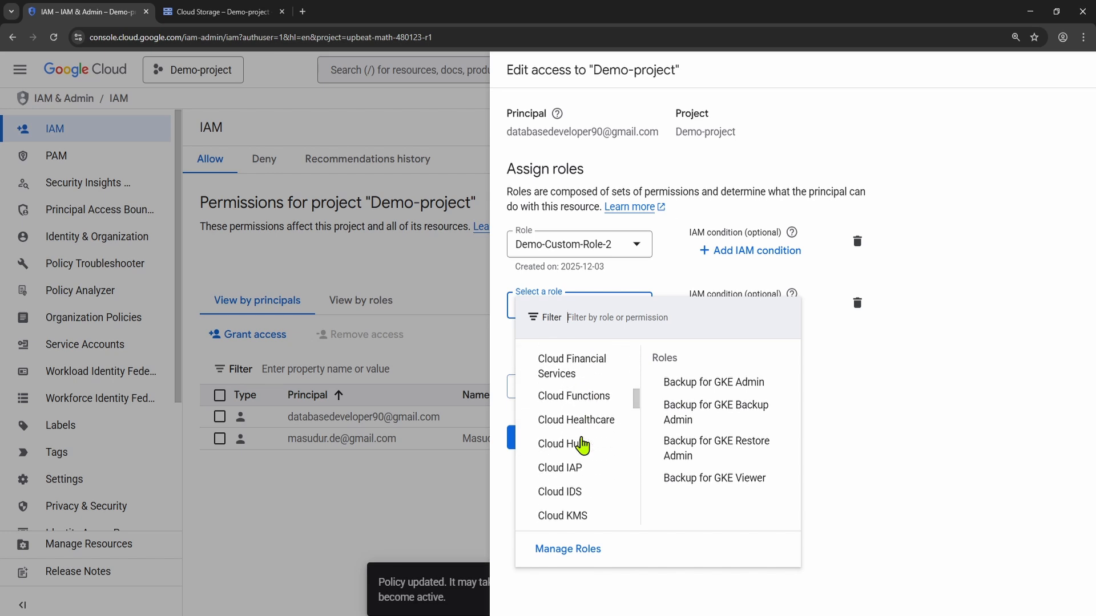
{"action": "scroll", "coordinate": [583, 446], "scroll_direction": "down", "scroll_amount": 10}
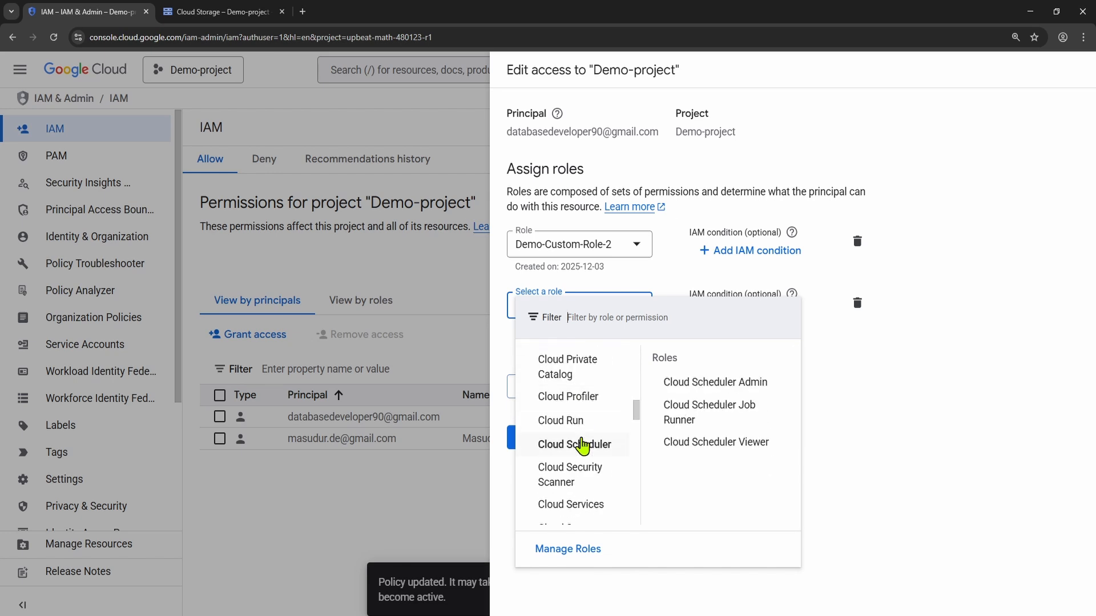
{"action": "scroll", "coordinate": [587, 450], "scroll_direction": "down", "scroll_amount": 4}
{"action": "scroll", "coordinate": [594, 466], "scroll_direction": "down", "scroll_amount": 3}
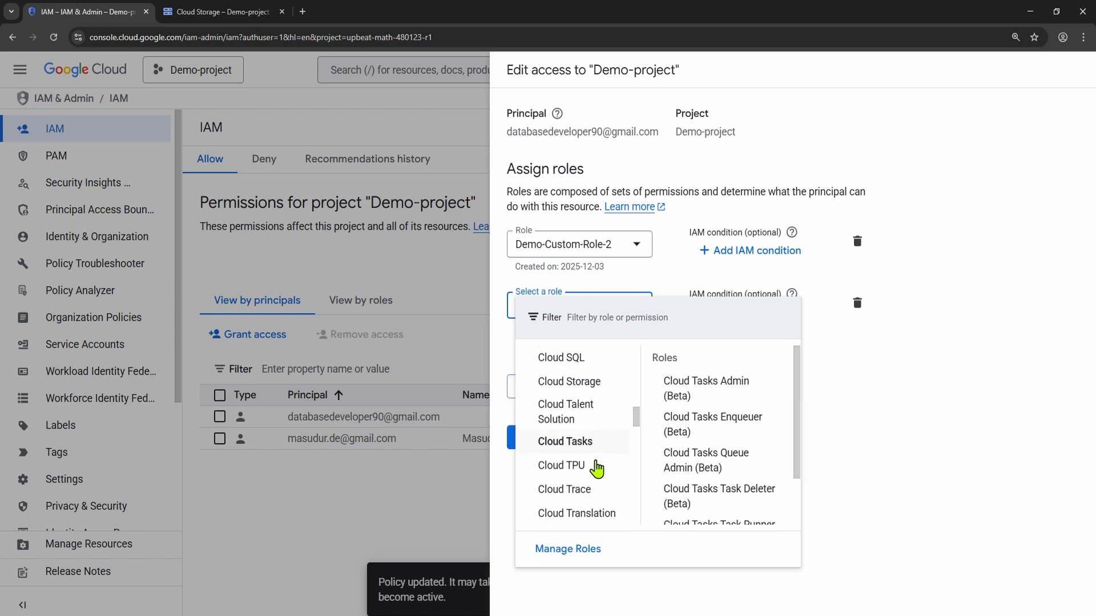
{"action": "scroll", "coordinate": [597, 468], "scroll_direction": "down", "scroll_amount": 5}
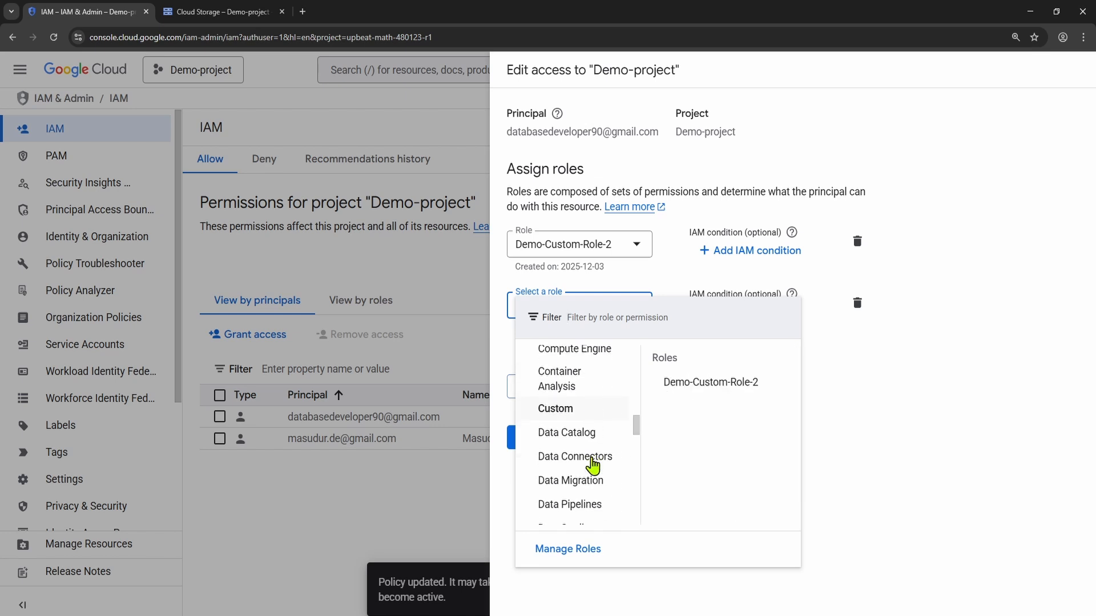
{"action": "scroll", "coordinate": [592, 465], "scroll_direction": "up", "scroll_amount": 5}
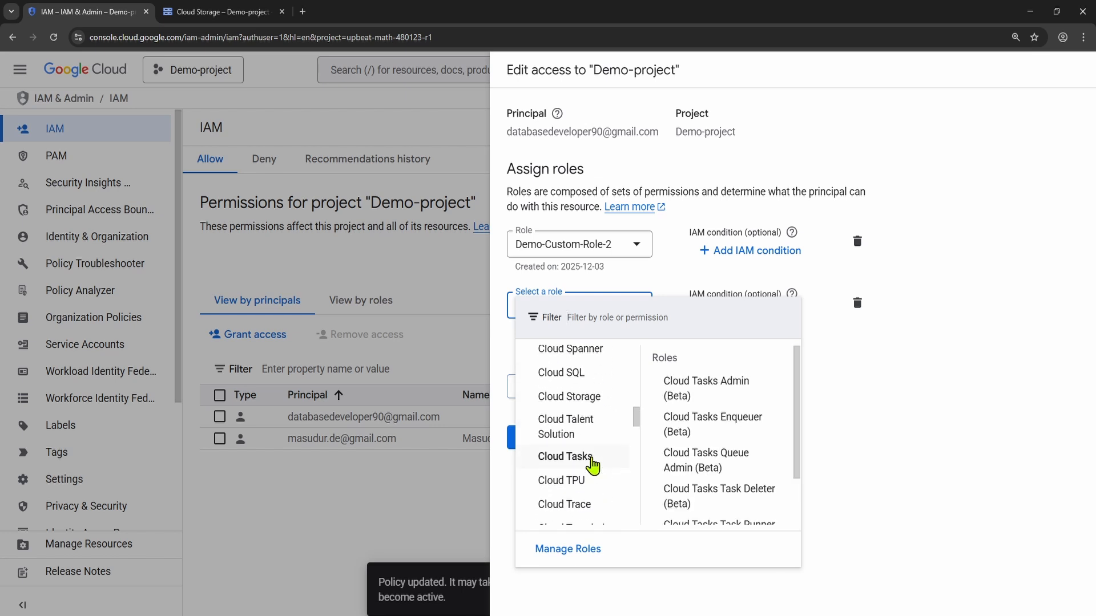
{"action": "scroll", "coordinate": [591, 461], "scroll_direction": "up", "scroll_amount": 2}
{"action": "left_click", "coordinate": [571, 457]}
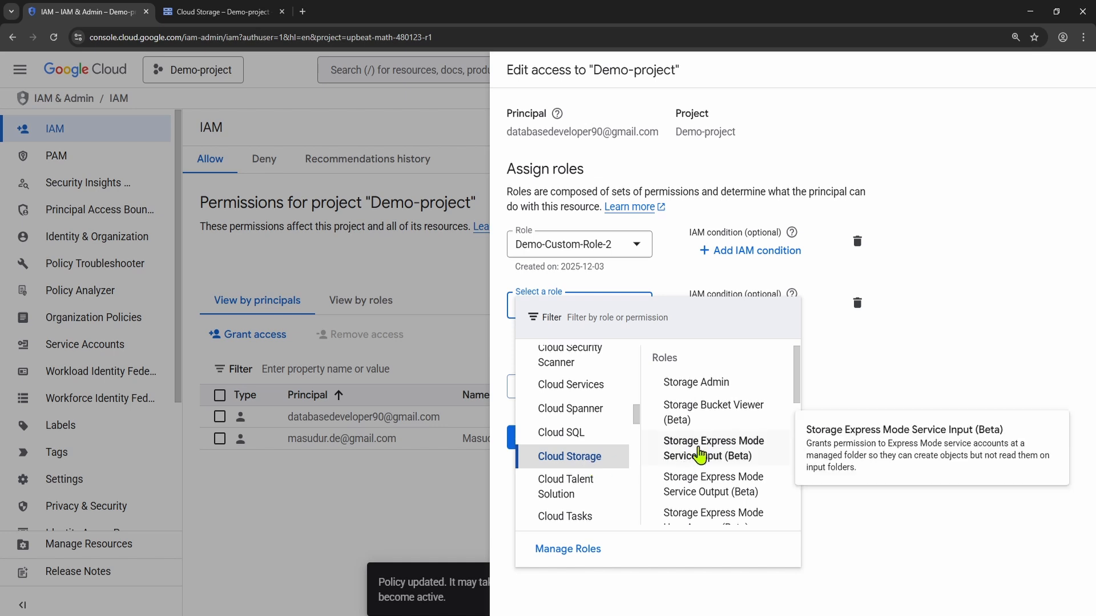
{"action": "mouse_move", "coordinate": [682, 420]}
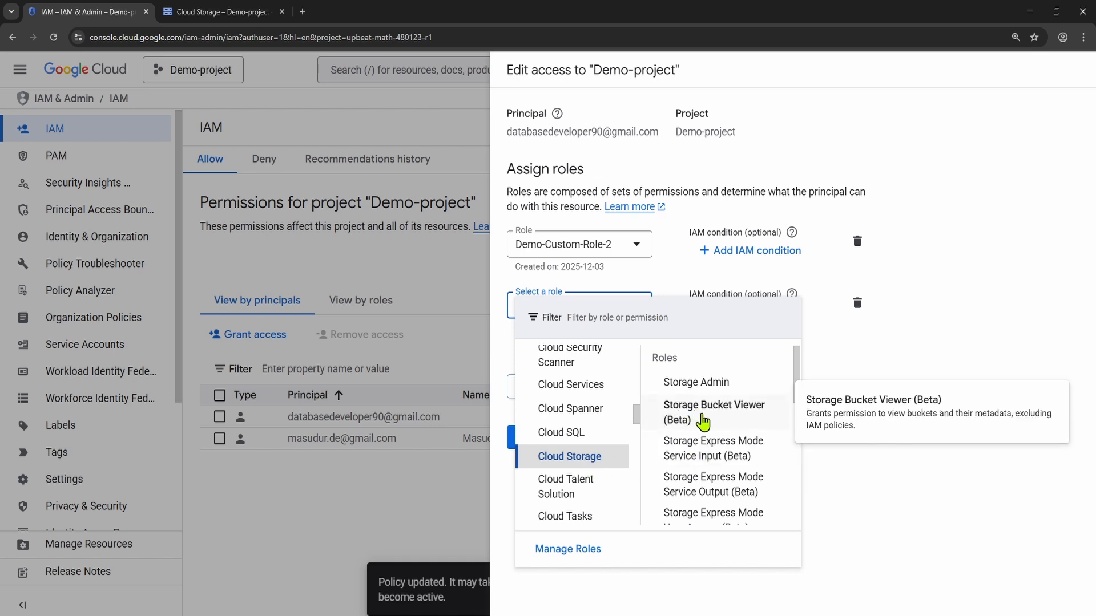
{"action": "left_click", "coordinate": [726, 420]}
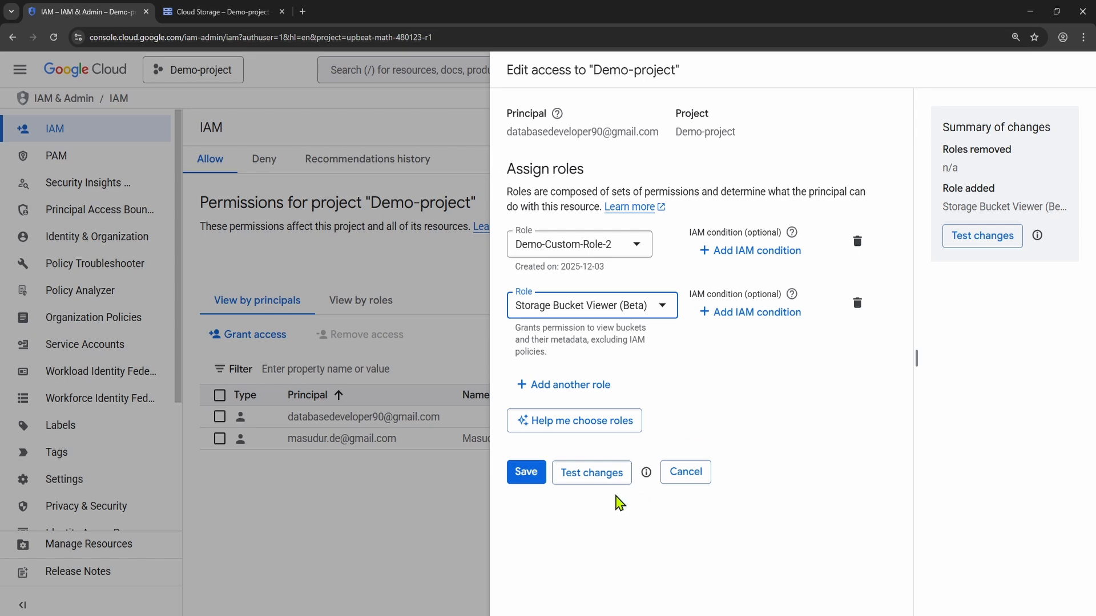
{"action": "left_click", "coordinate": [522, 477]}
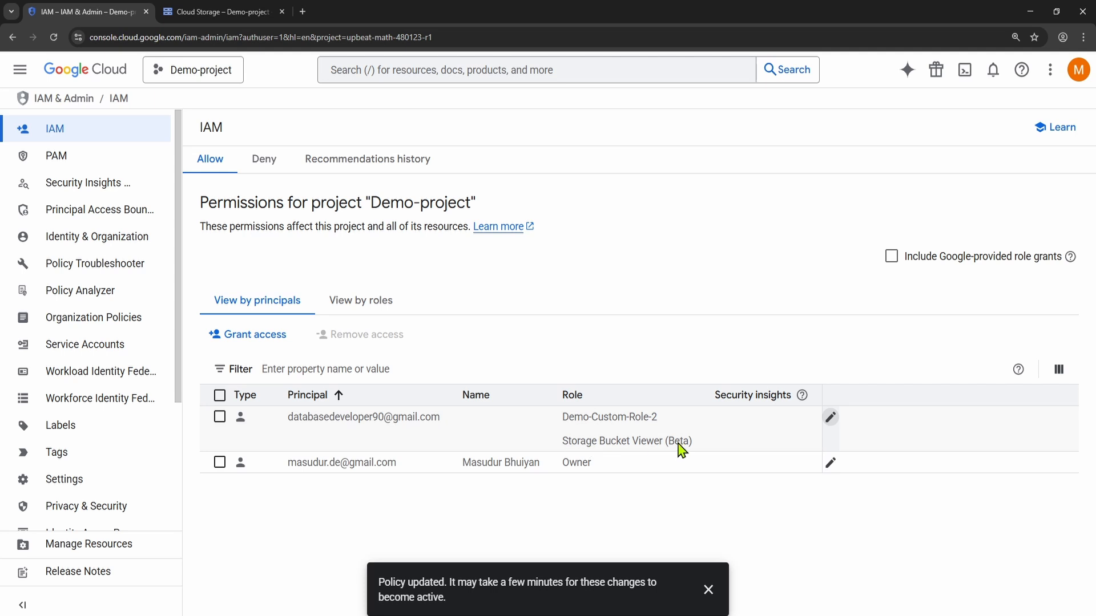
Step: Reload Cloud Storage under the second account and view the contents of the Sales folder in demo-test-bucket
{"action": "left_click", "coordinate": [226, 13]}
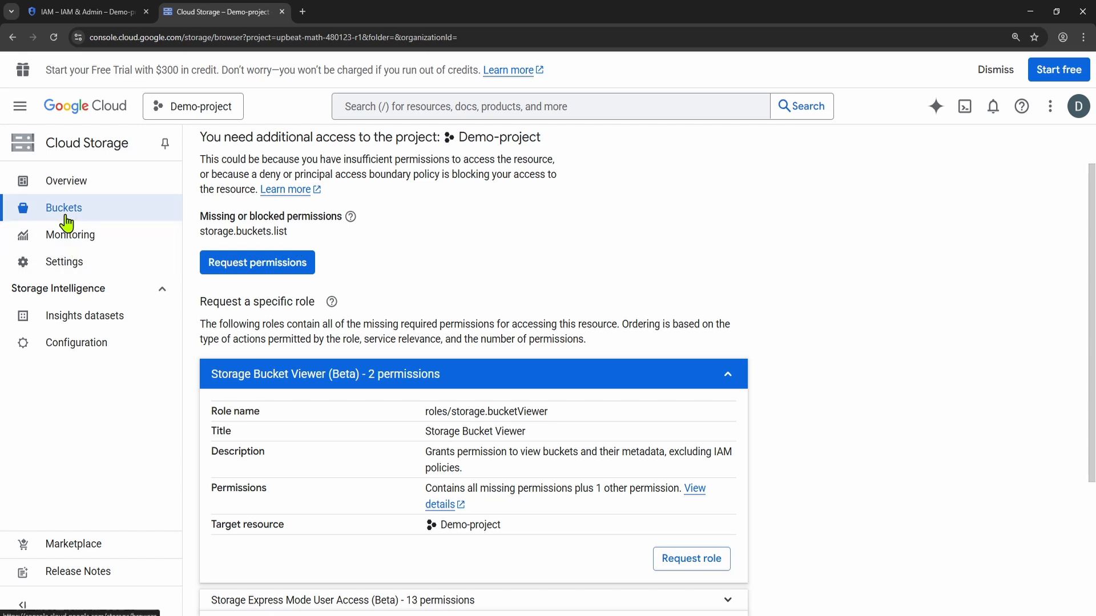
{"action": "left_click", "coordinate": [54, 37]}
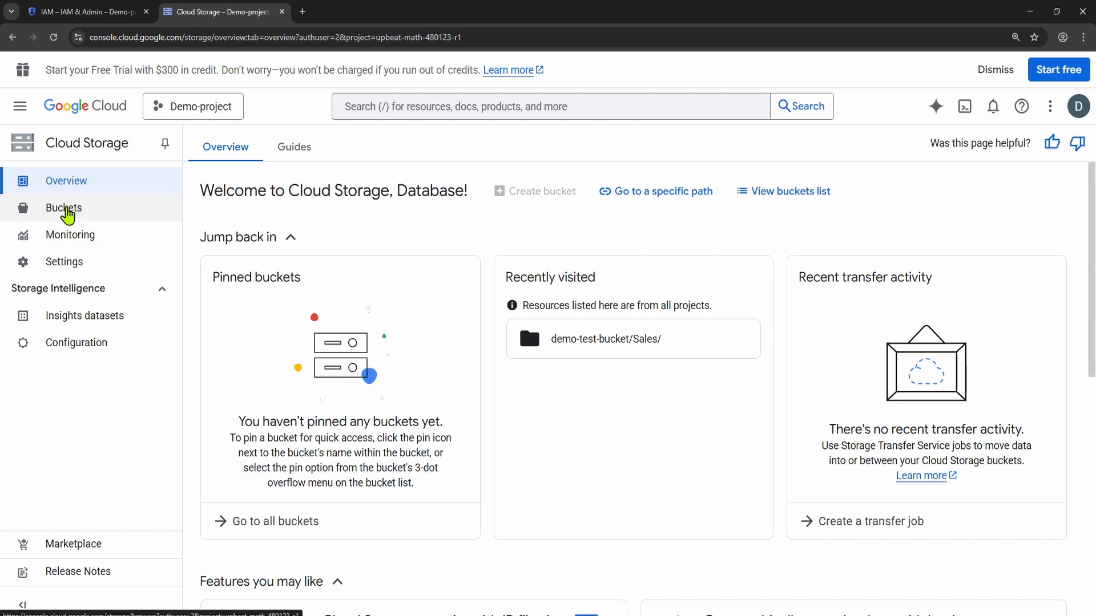
{"action": "left_click", "coordinate": [65, 210]}
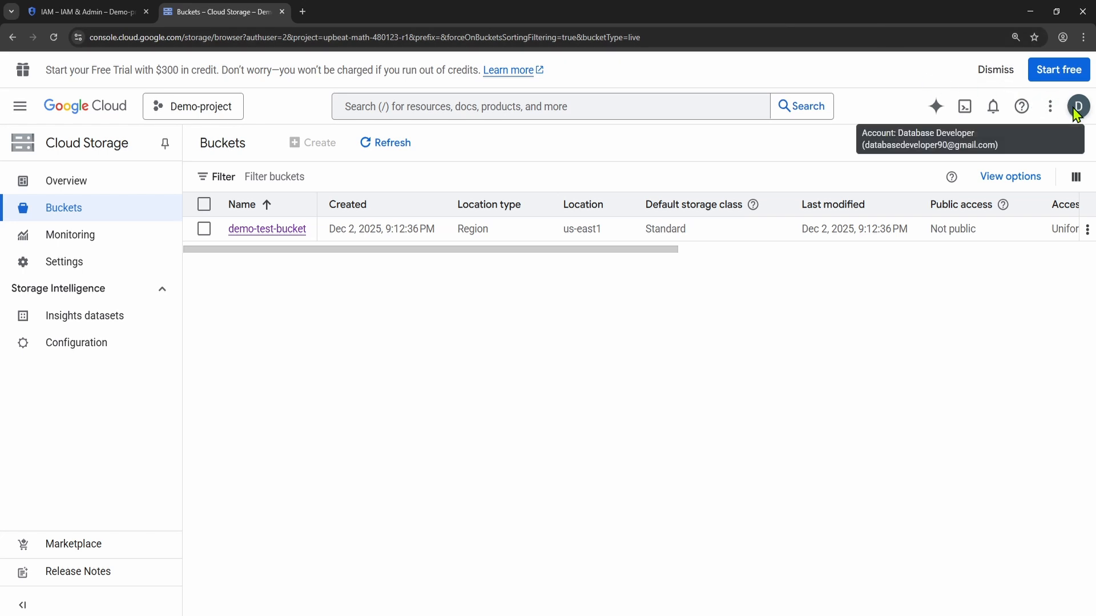
{"action": "left_click", "coordinate": [237, 230]}
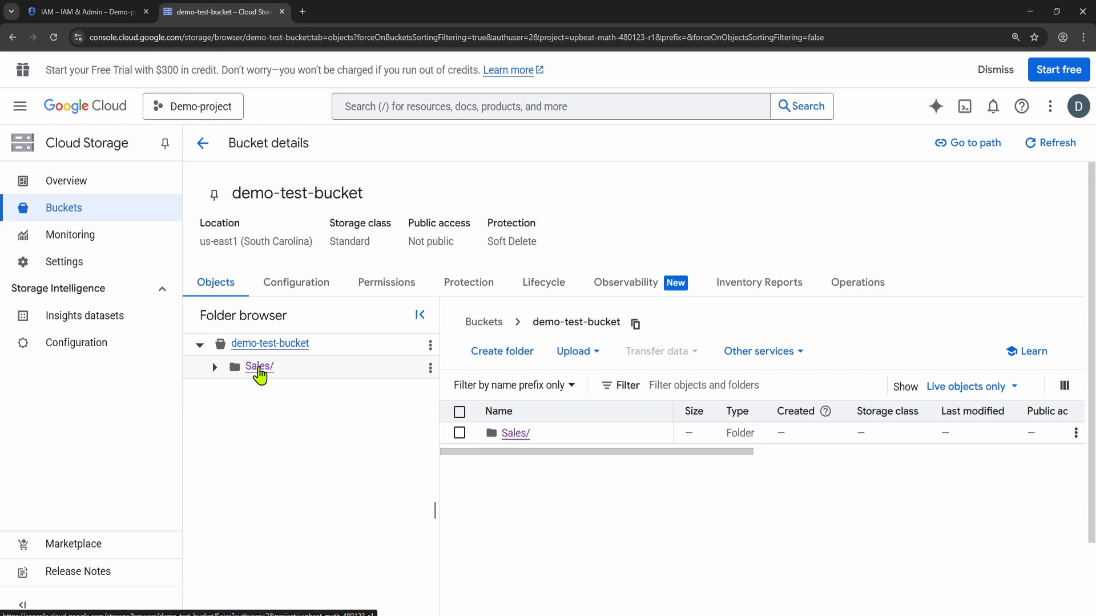
{"action": "left_click", "coordinate": [259, 368]}
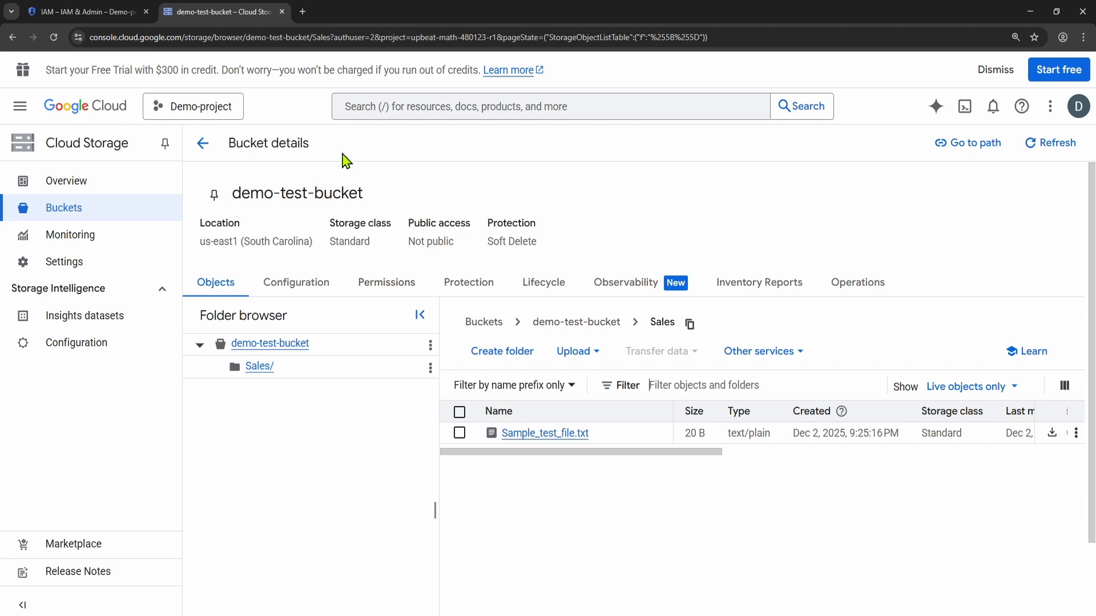
Step: Return to the owner account's console and open the IAM & Admin service accounts page for Demo-project
{"action": "left_click", "coordinate": [106, 13]}
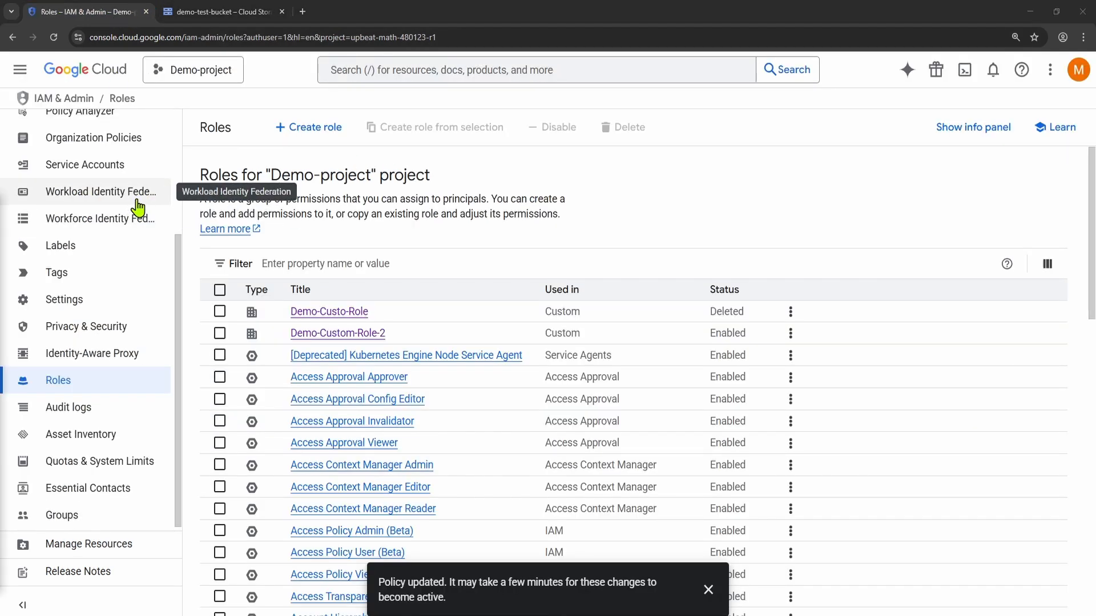
{"action": "left_click", "coordinate": [79, 73]}
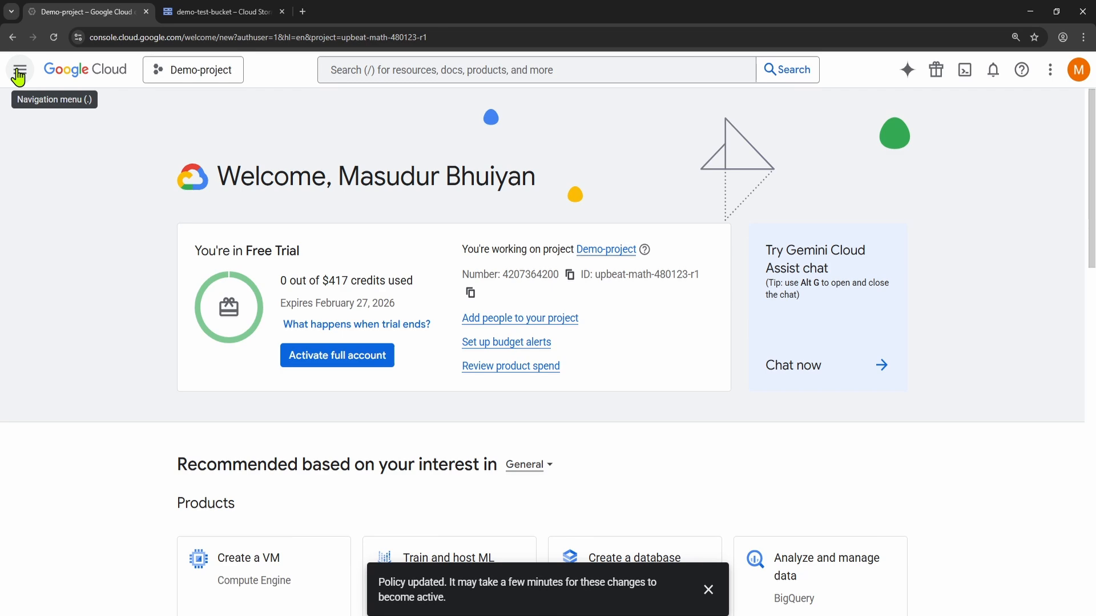
{"action": "left_click", "coordinate": [20, 73]}
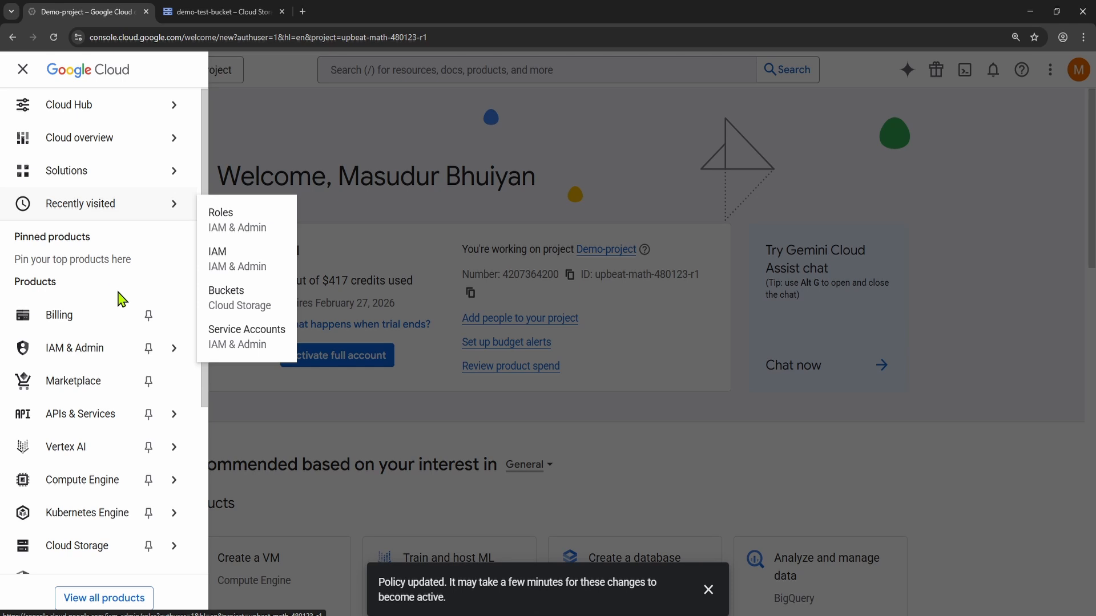
{"action": "scroll", "coordinate": [106, 303], "scroll_direction": "down", "scroll_amount": 2}
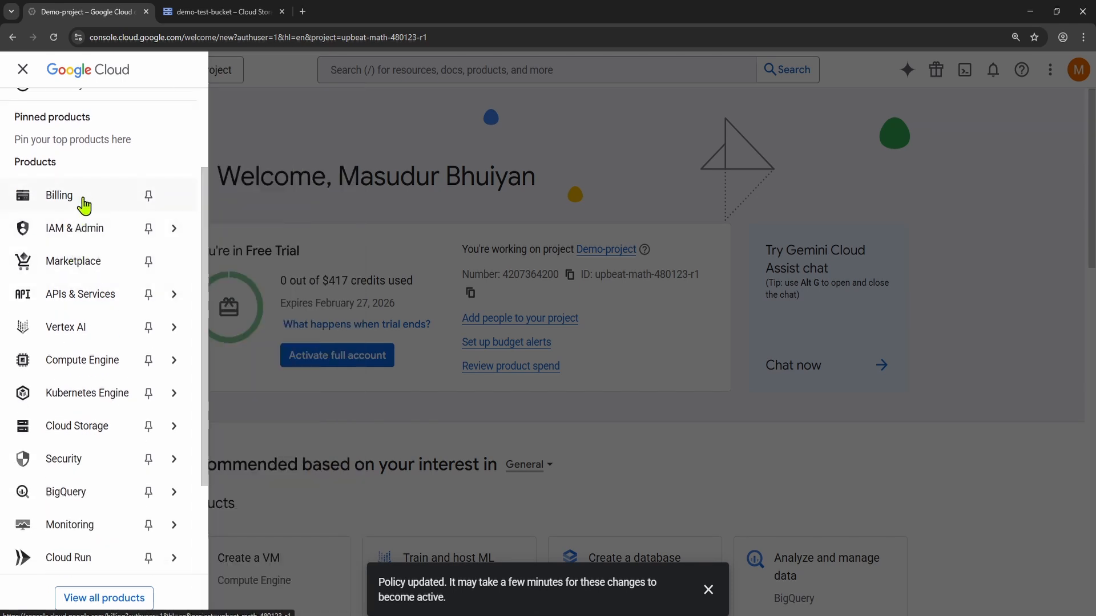
{"action": "mouse_move", "coordinate": [83, 362]}
{"action": "scroll", "coordinate": [85, 336], "scroll_direction": "up", "scroll_amount": 2}
{"action": "scroll", "coordinate": [86, 318], "scroll_direction": "down", "scroll_amount": 2}
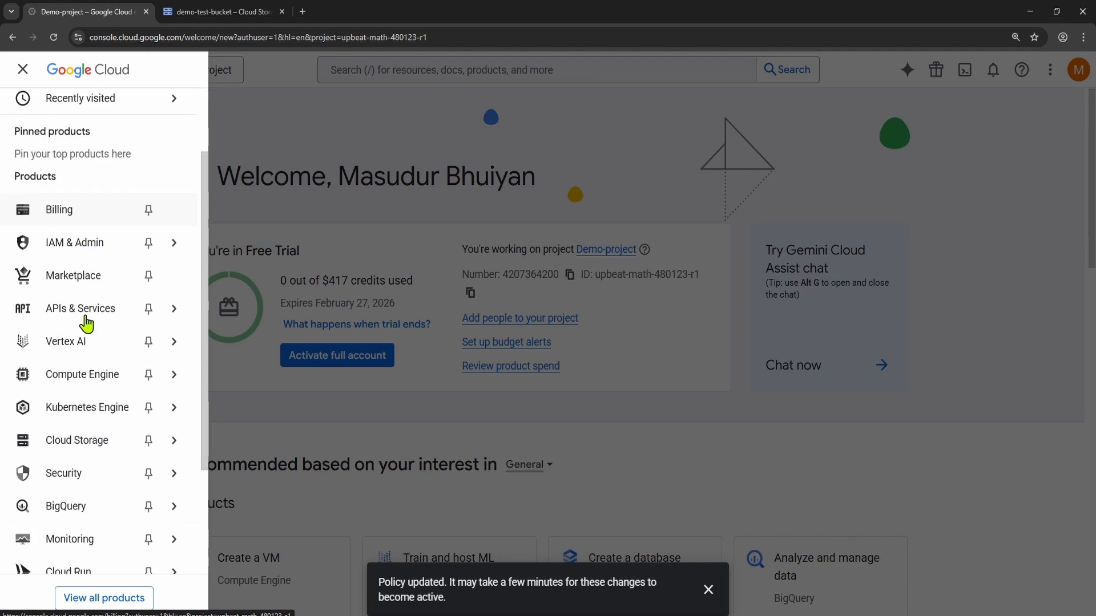
{"action": "mouse_move", "coordinate": [92, 234]}
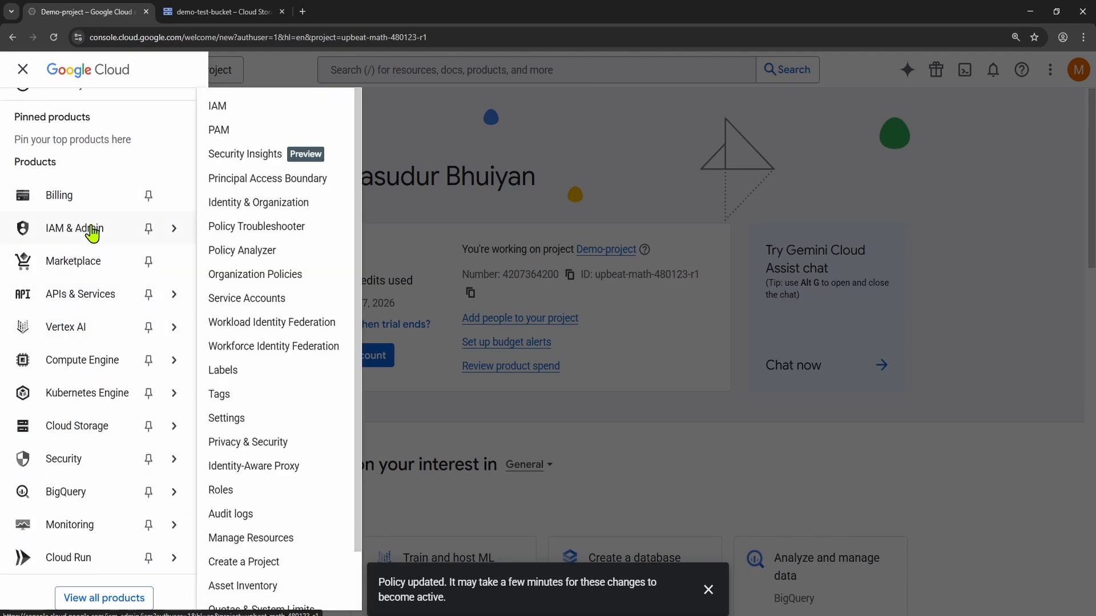
{"action": "left_click", "coordinate": [91, 231]}
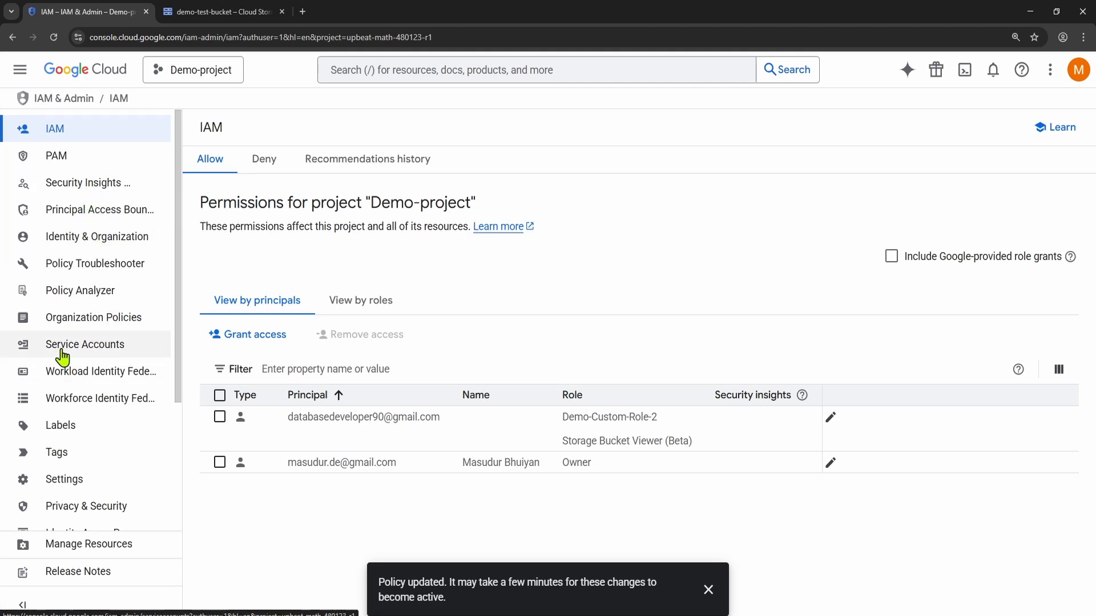
{"action": "left_click", "coordinate": [97, 350]}
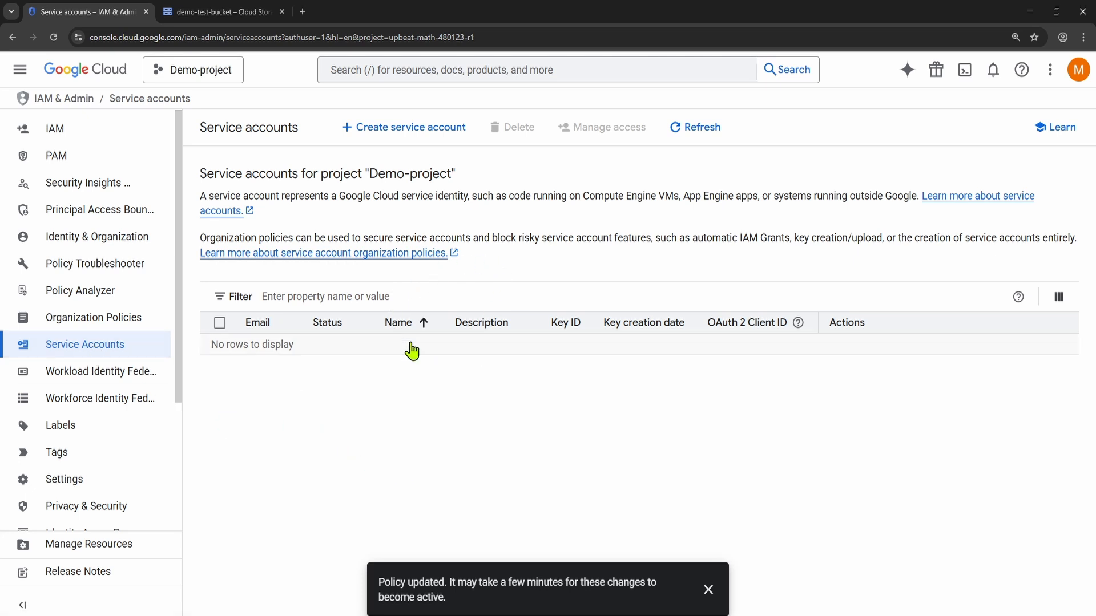
Step: Start creating a service account in Demo-project and name it demo-svract
{"action": "left_click", "coordinate": [382, 134]}
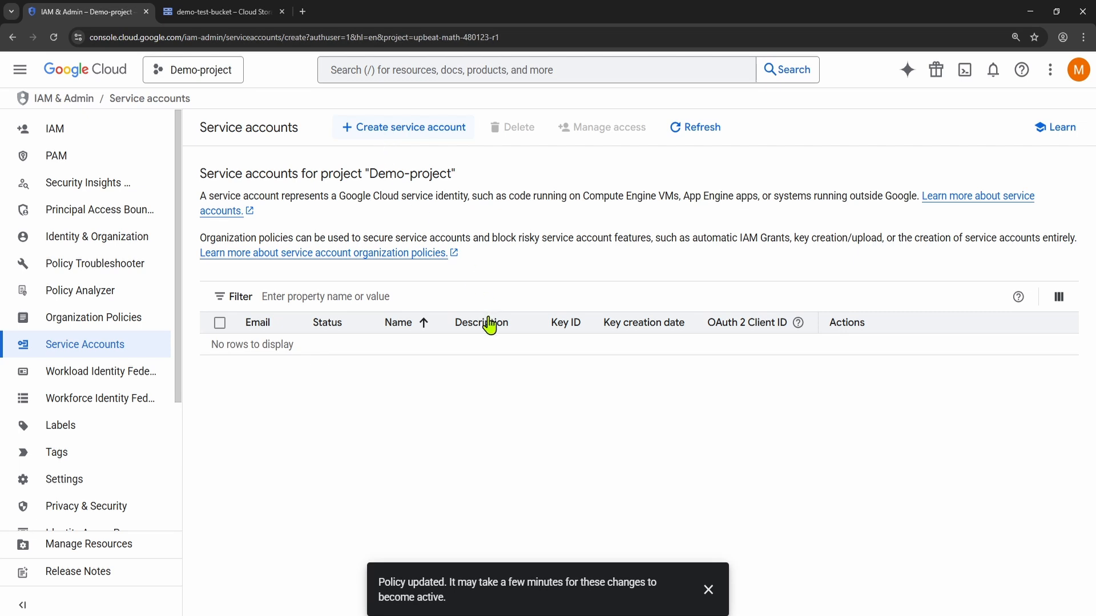
{"action": "left_click", "coordinate": [338, 212]}
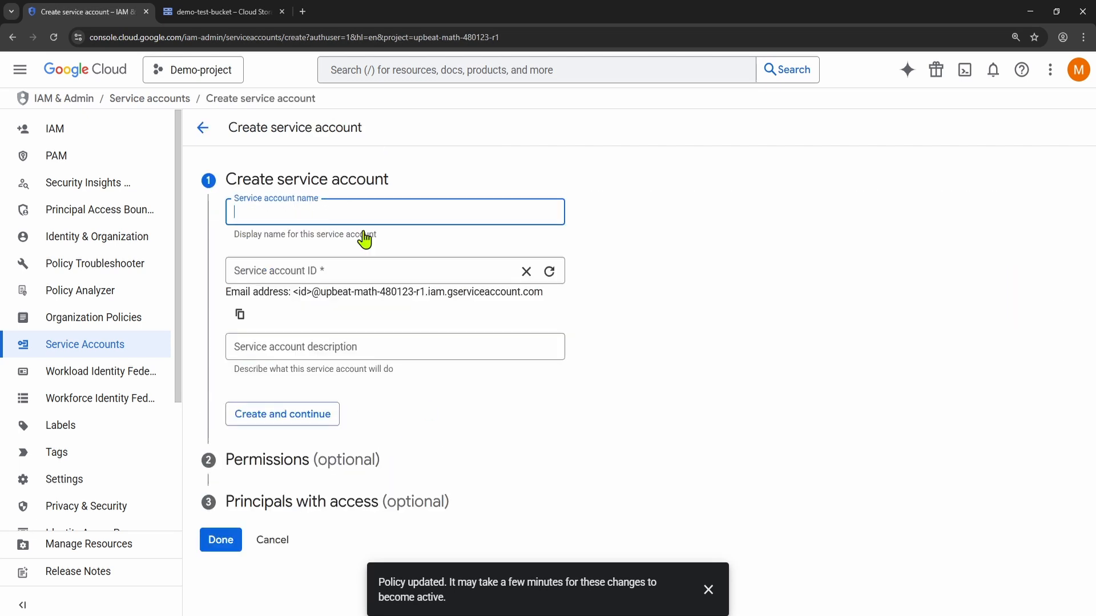
{"action": "type", "text": "demo"}
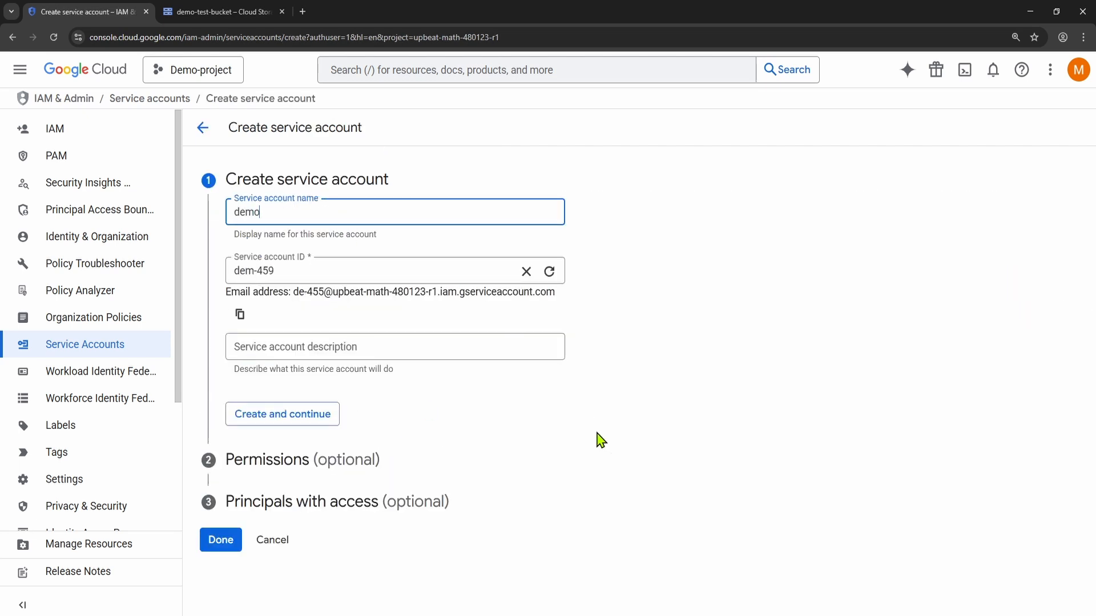
{"action": "type", "text": "-svr"}
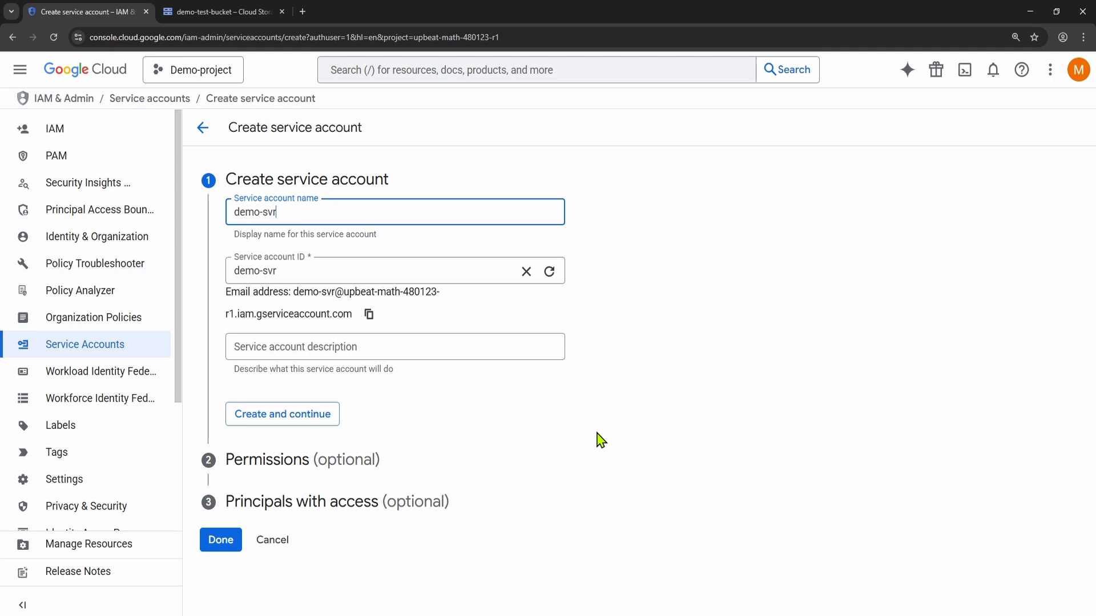
{"action": "type", "text": "act"}
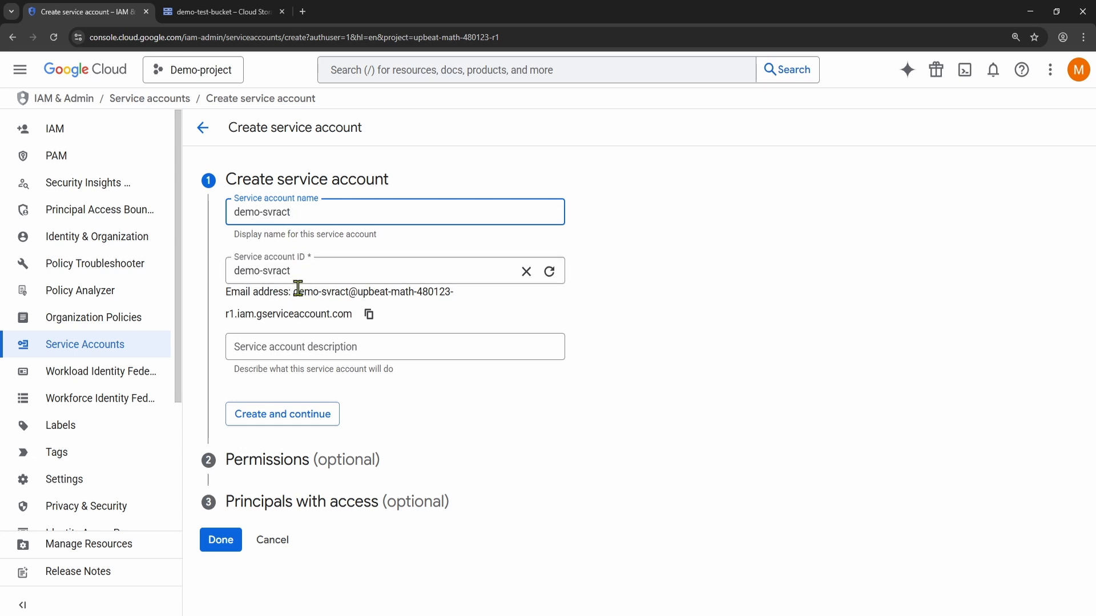
Step: Compare the project part of the new service account's email address with Demo-project's ID in the project list
{"action": "left_click_drag", "start_coordinate": [297, 289], "coordinate": [344, 293]}
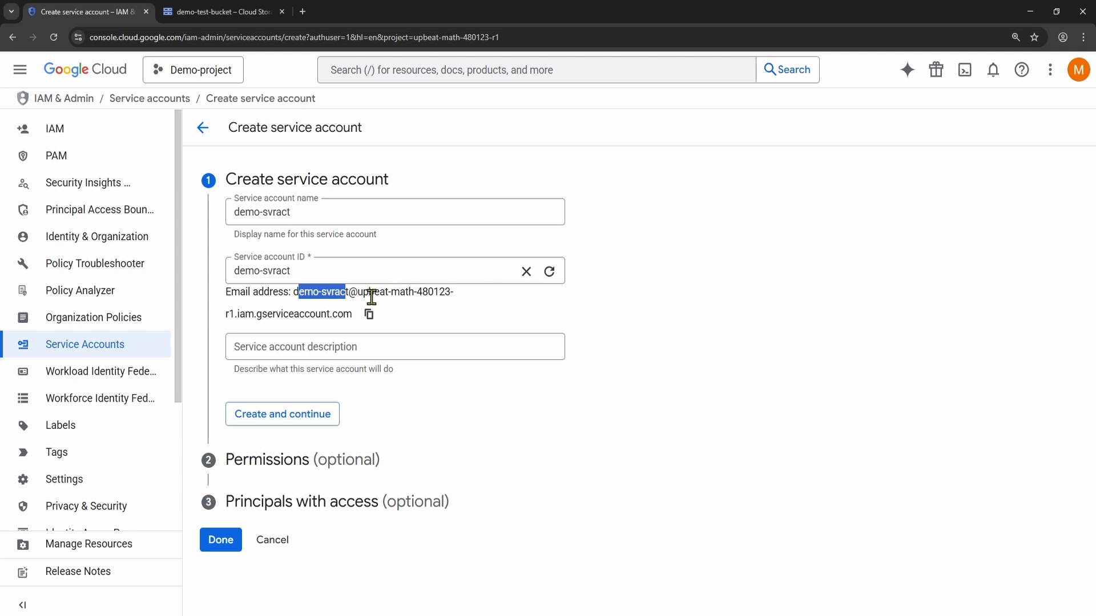
{"action": "left_click_drag", "start_coordinate": [359, 291], "coordinate": [237, 308]}
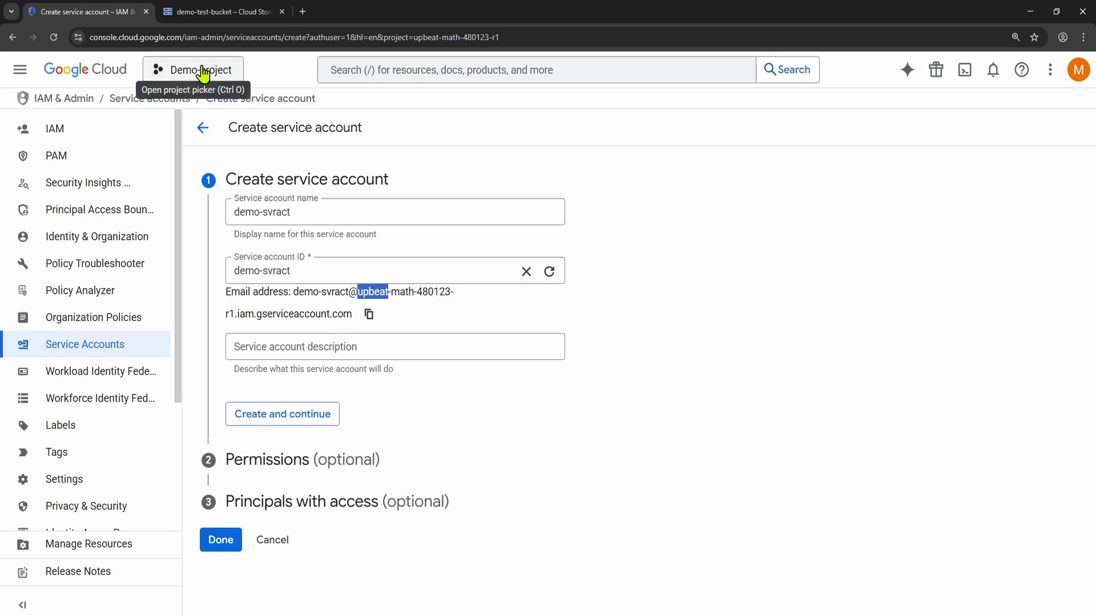
{"action": "left_click", "coordinate": [202, 71]}
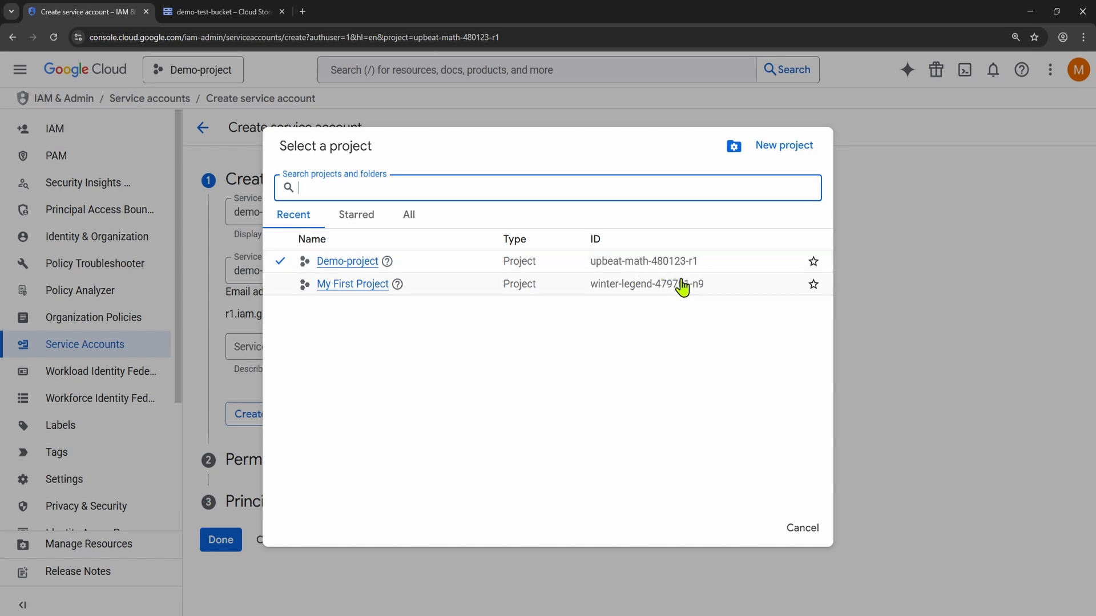
{"action": "left_click", "coordinate": [808, 531]}
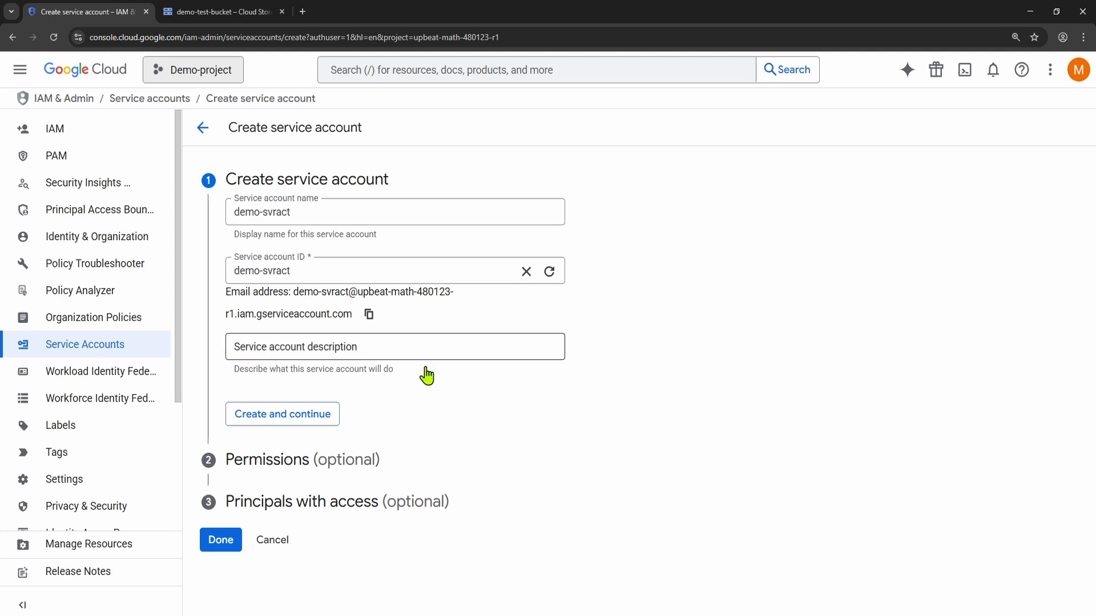
Step: Describe the service account as Demo account and create it
{"action": "left_click", "coordinate": [312, 358]}
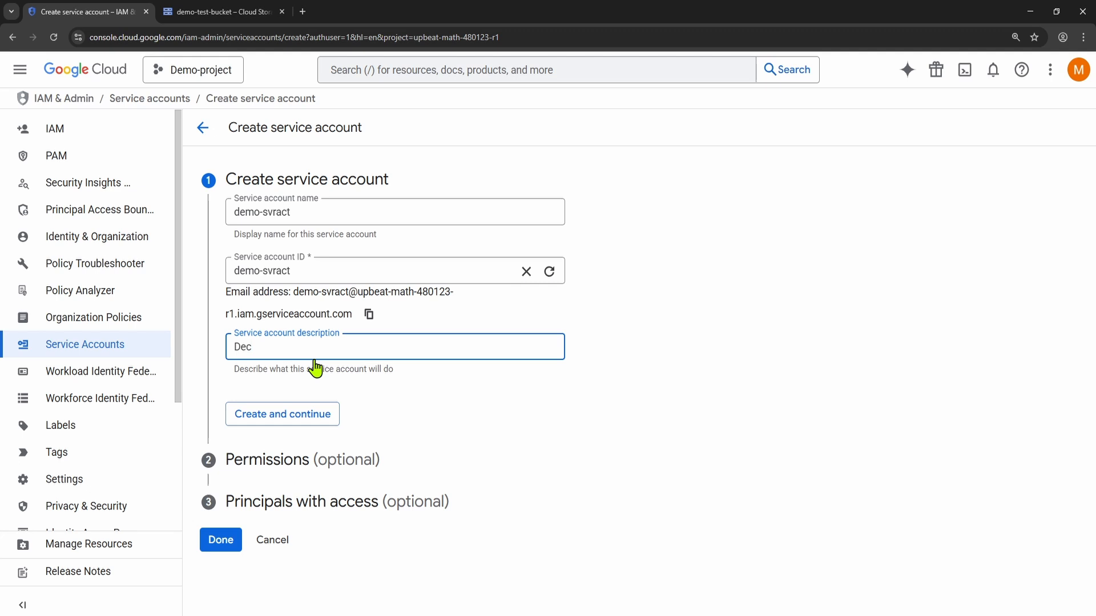
{"action": "key", "text": "Return"}
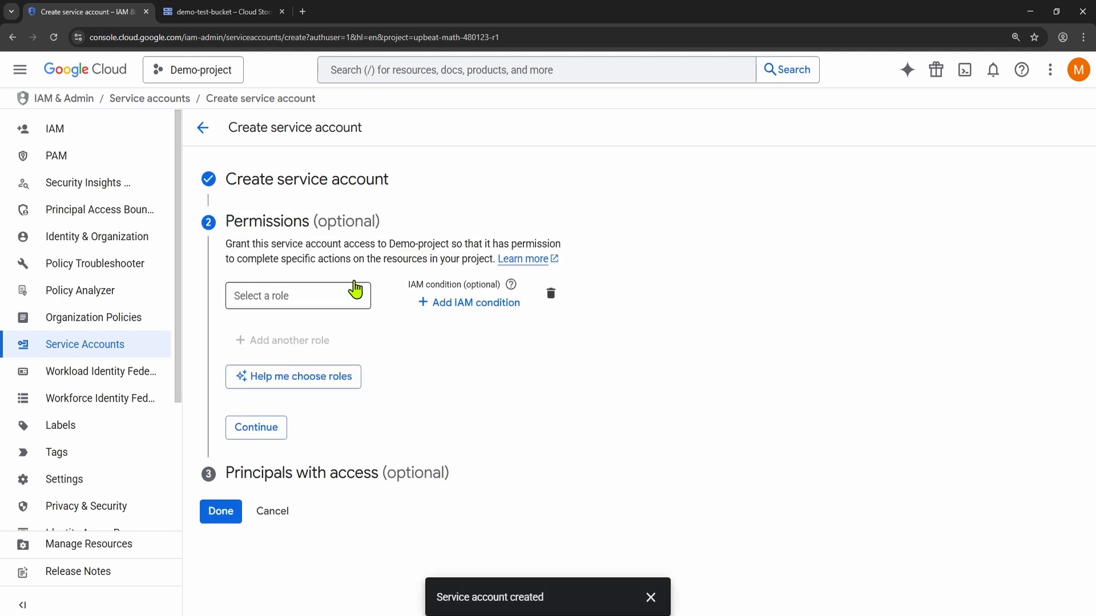
Step: Grant the service account the BigQuery role BigQuery Data Editor on Demo-project and continue to the principals section
{"action": "left_click", "coordinate": [344, 300]}
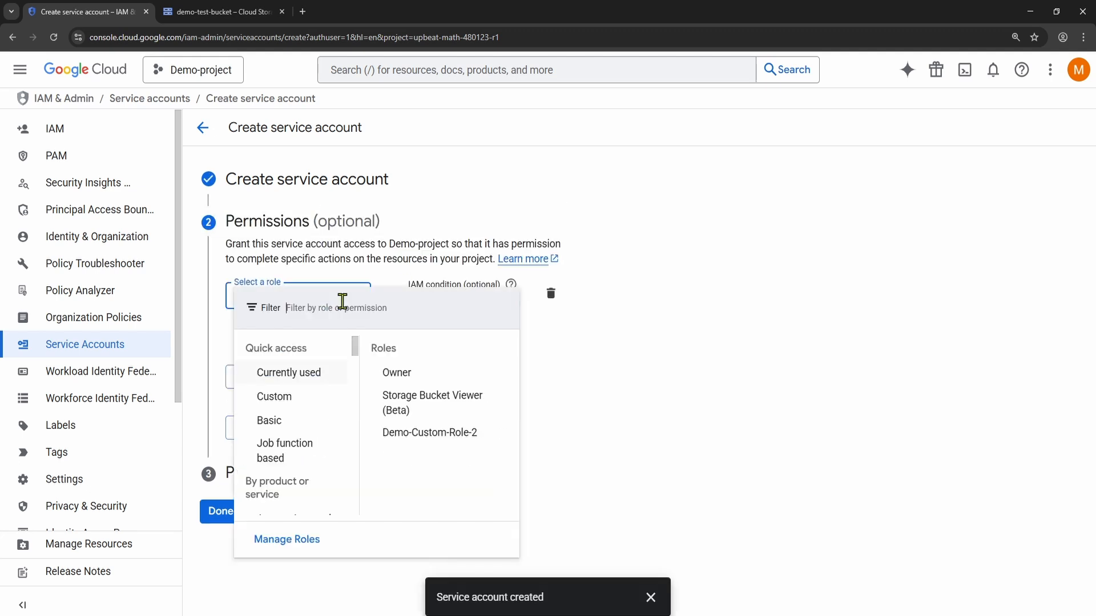
{"action": "scroll", "coordinate": [298, 446], "scroll_direction": "down", "scroll_amount": 10}
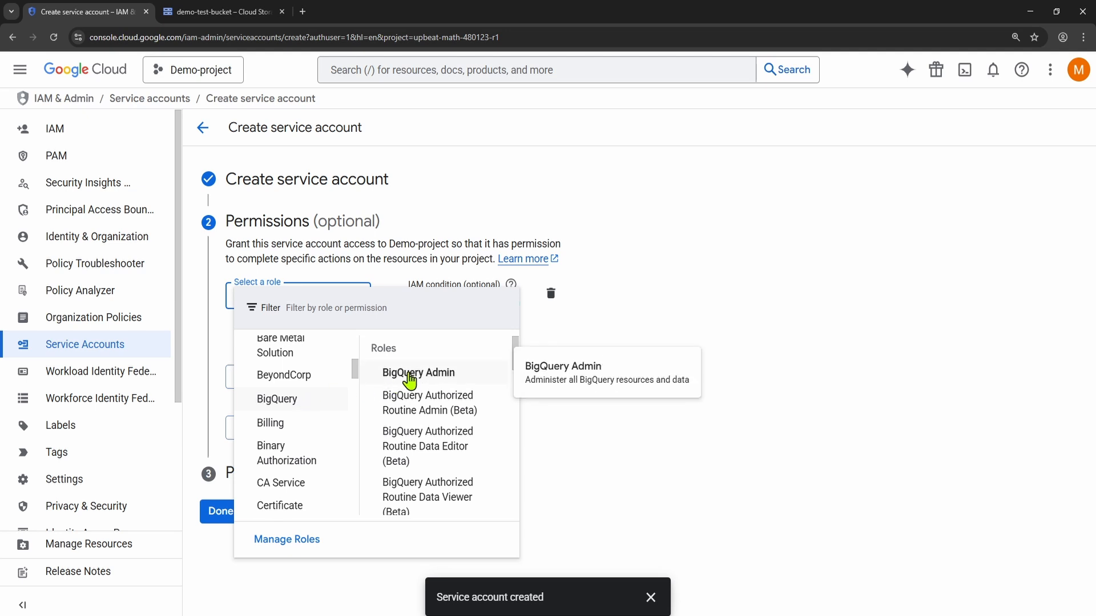
{"action": "scroll", "coordinate": [425, 411], "scroll_direction": "down", "scroll_amount": 2}
{"action": "scroll", "coordinate": [430, 469], "scroll_direction": "down", "scroll_amount": 2}
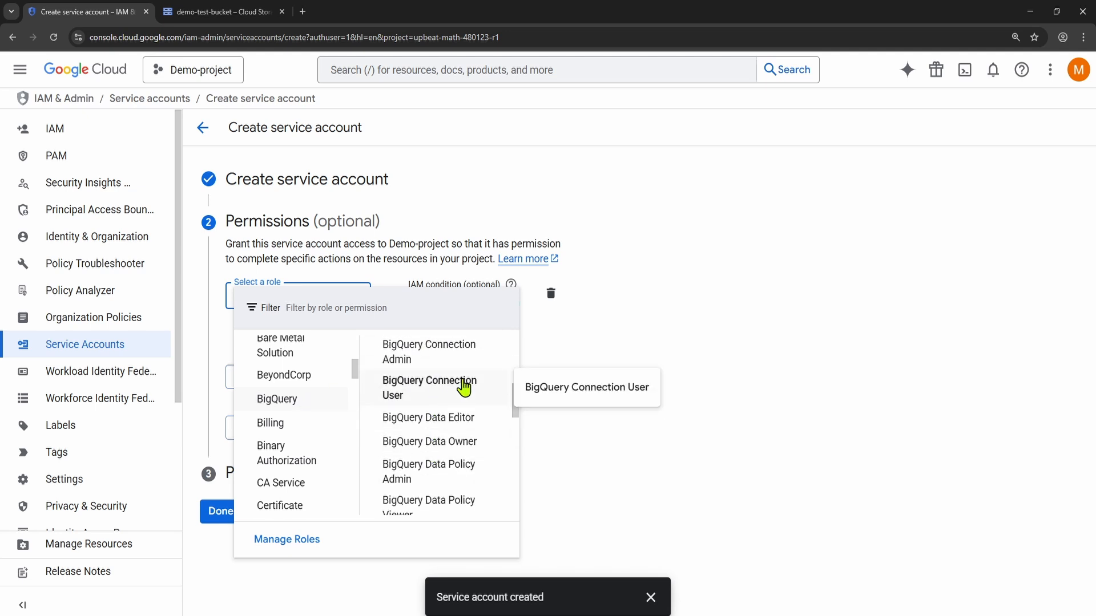
{"action": "left_click", "coordinate": [464, 423]}
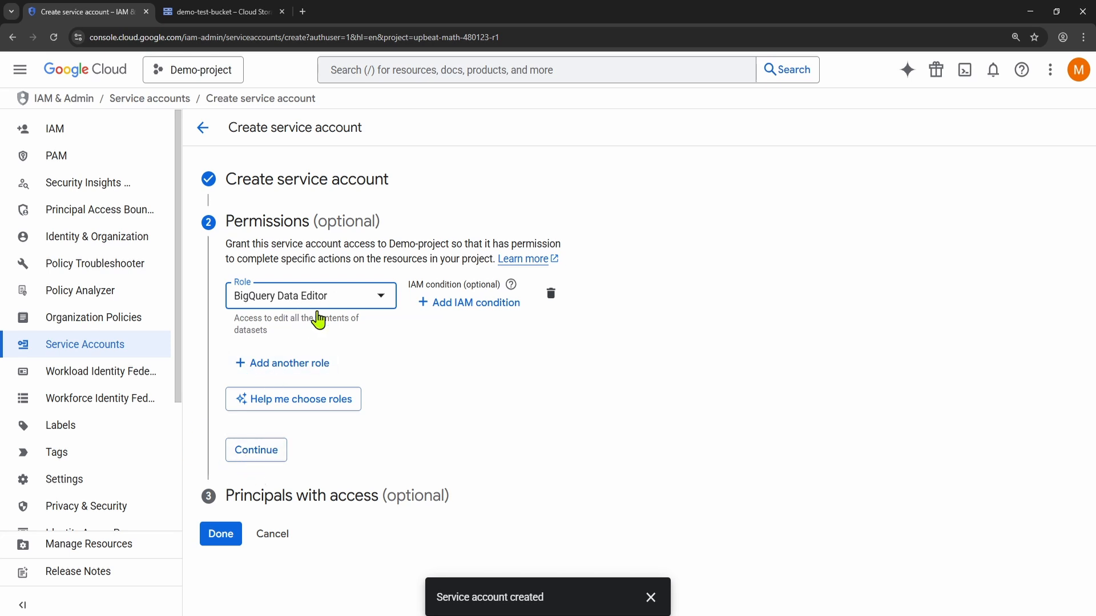
{"action": "left_click", "coordinate": [253, 450]}
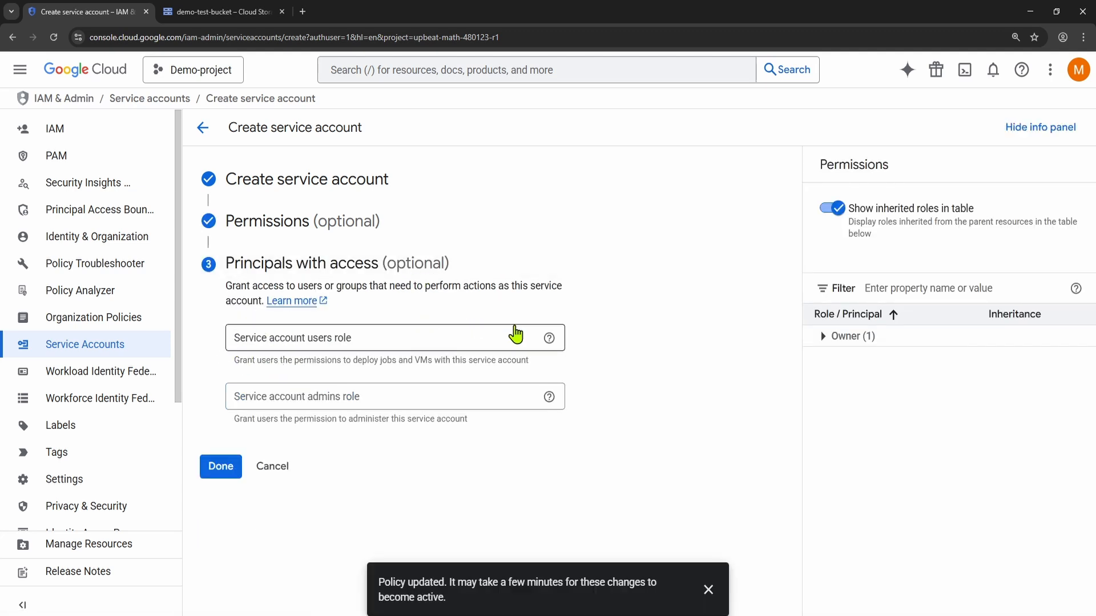
Step: View the help on the service account users and admins roles, and finish the setup without granting either role
{"action": "left_click", "coordinate": [548, 339]}
{"action": "mouse_move", "coordinate": [549, 399]}
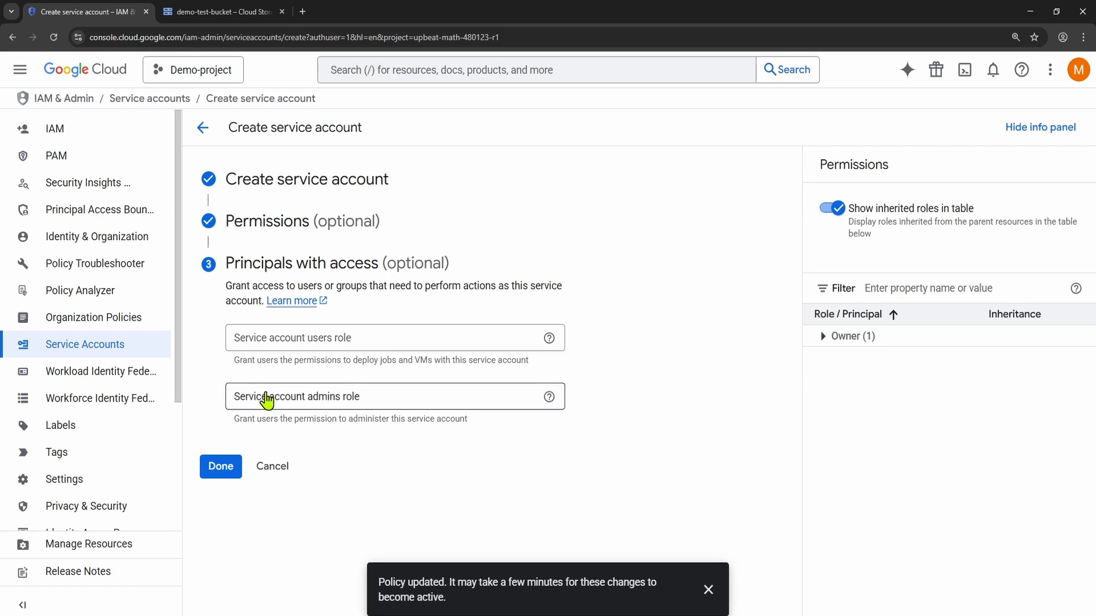
{"action": "left_click", "coordinate": [221, 466]}
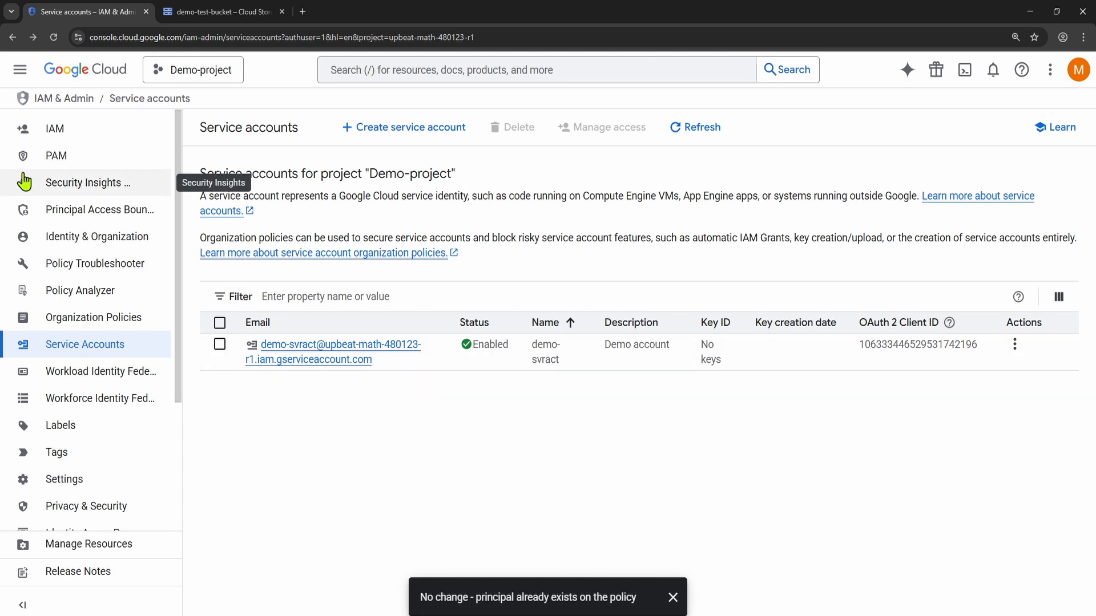
Step: Review the principals and their roles on Demo-project's IAM page, and return to the console's welcome page
{"action": "left_click", "coordinate": [70, 133]}
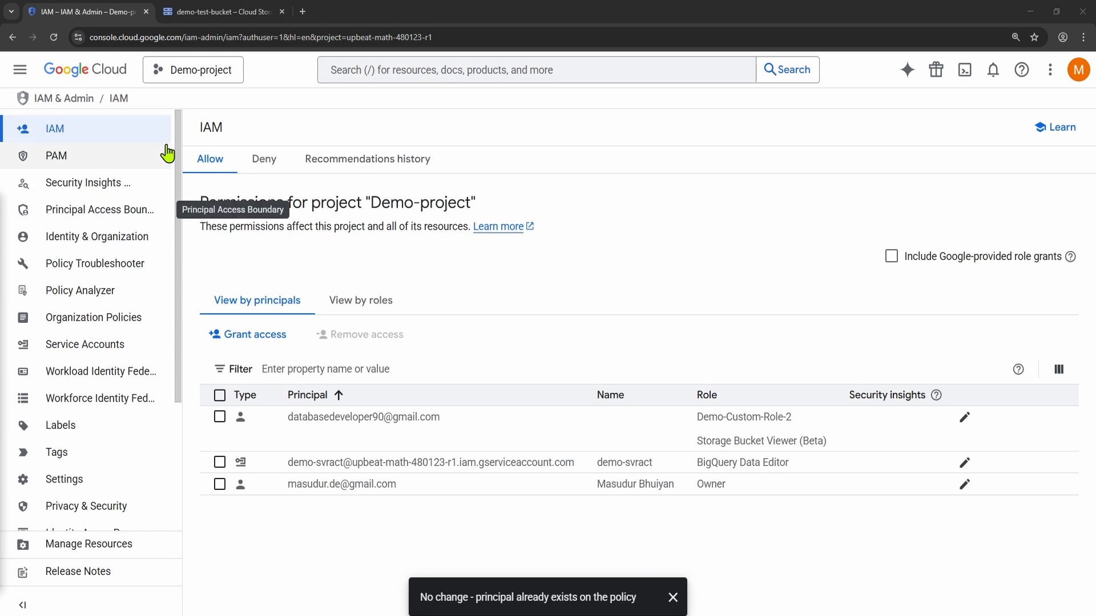
{"action": "left_click", "coordinate": [96, 70]}
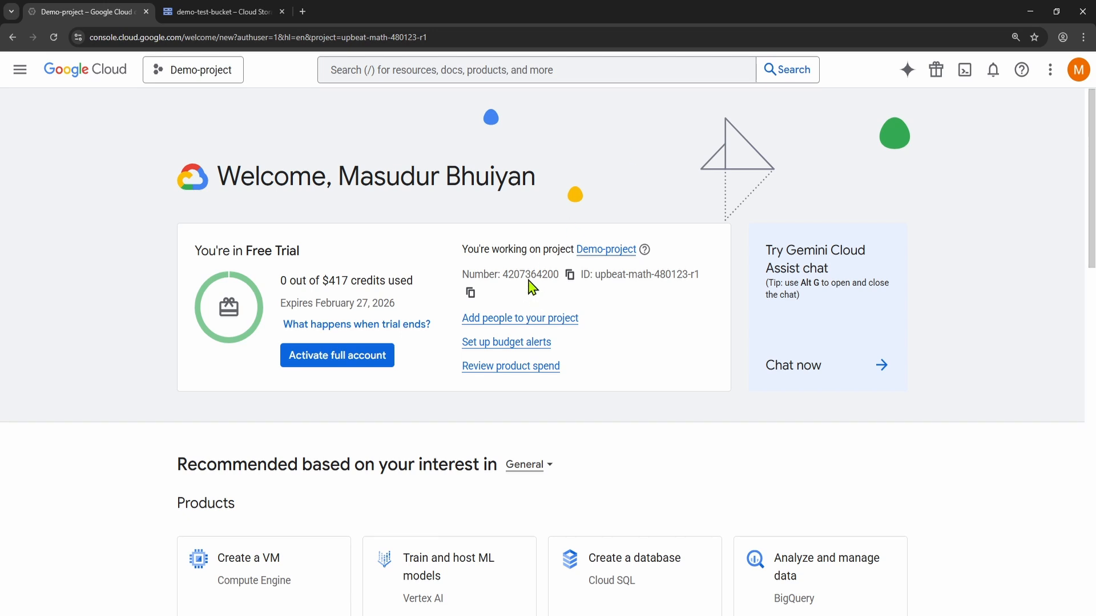
{"action": "left_click", "coordinate": [409, 324]}
{"action": "key", "text": "alt+Tab"}
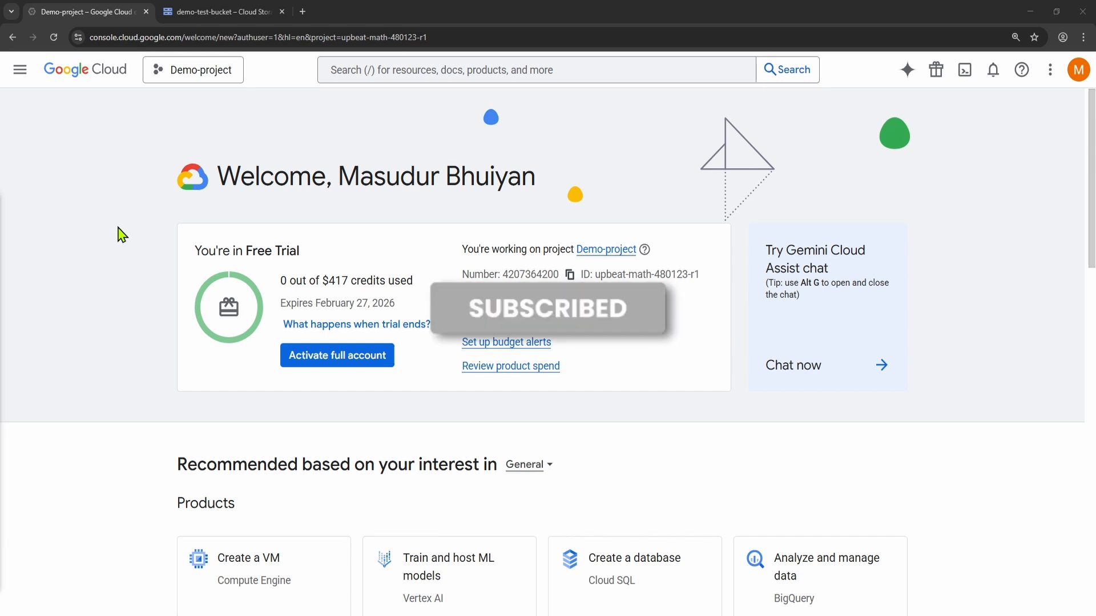